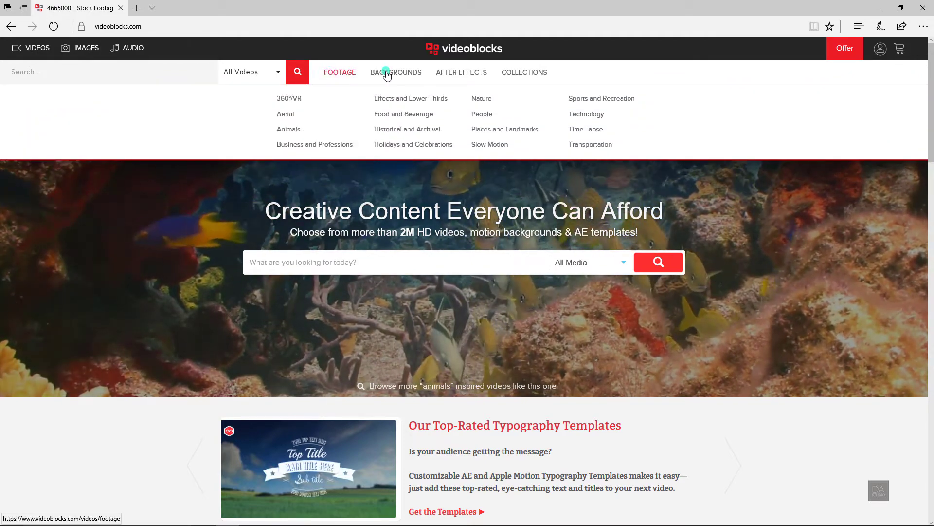
# Look through the VideoBlocks home page, including its video categories and featured content
pyautogui.moveTo(408, 75)
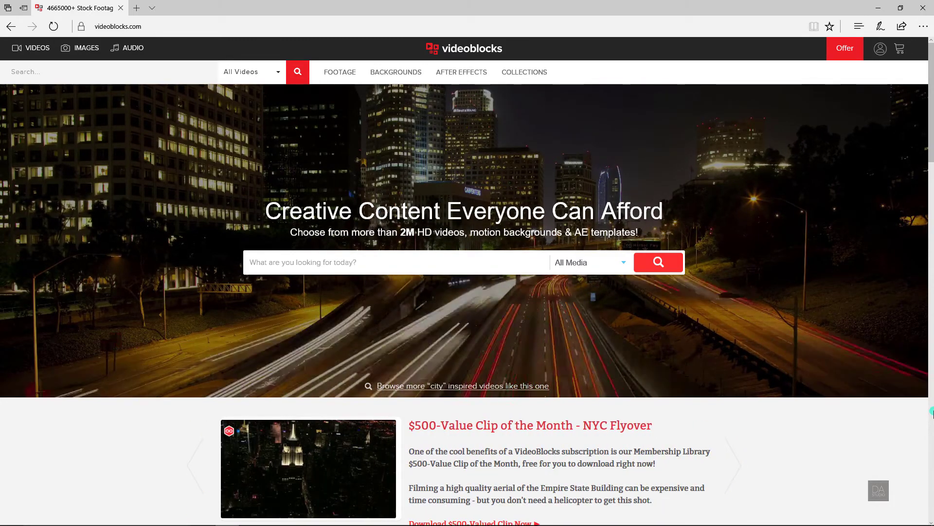
pyautogui.scroll(-3, 931, 389)
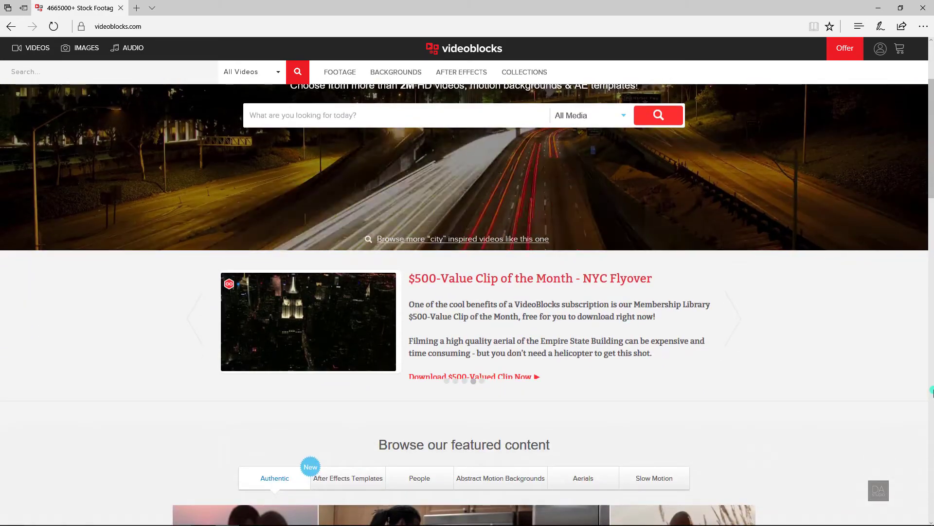
pyautogui.scroll(-3, 931, 389)
pyautogui.scroll(-5, 931, 390)
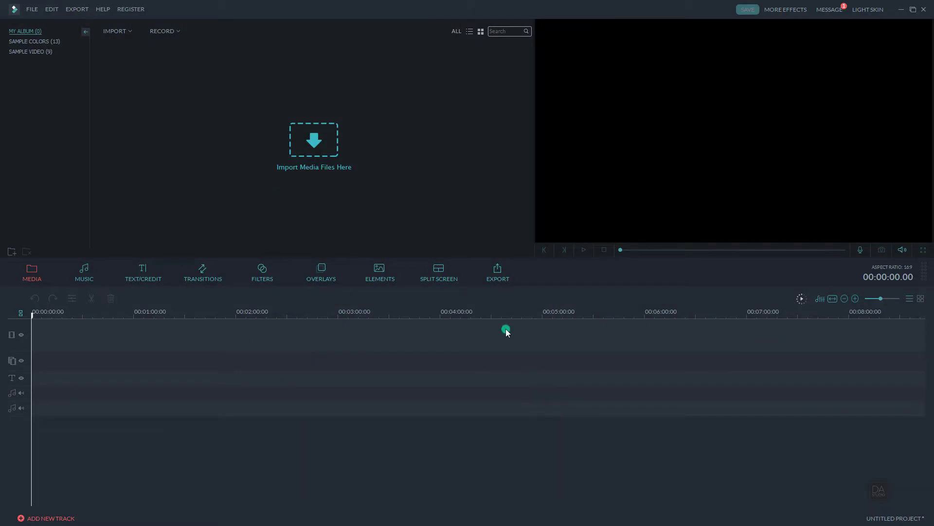
# Switch to Filmora and import white-storm-abstract-backdrop_EyxyadVQx.mov from the Videoblocks.com folder as media
pyautogui.click(336, 152)
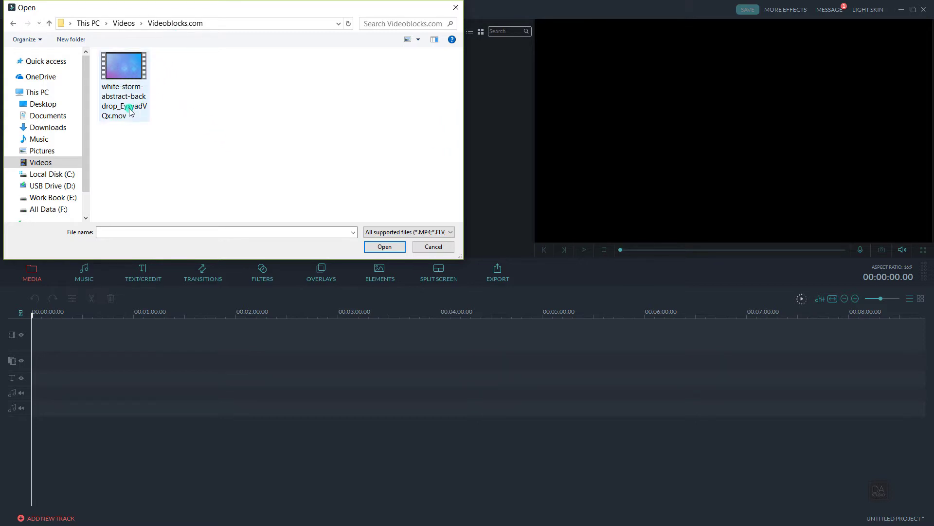
pyautogui.click(128, 80)
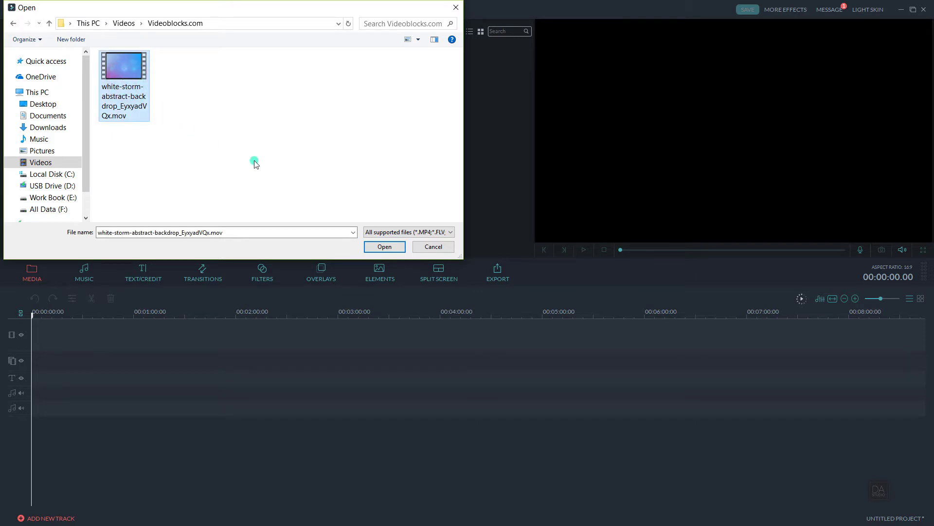
pyautogui.click(382, 247)
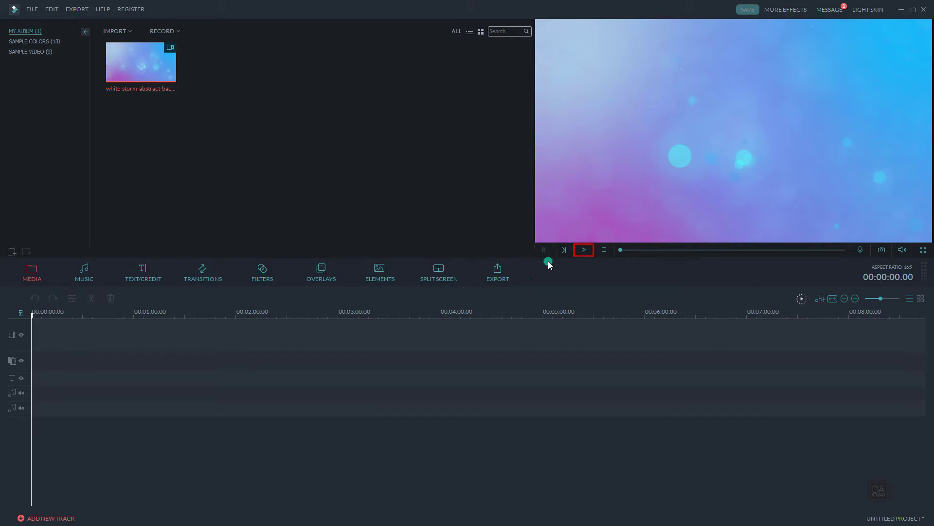
# Add the imported backdrop clip to the start of the video track and preview its playback
pyautogui.click(582, 250)
pyautogui.click(141, 62)
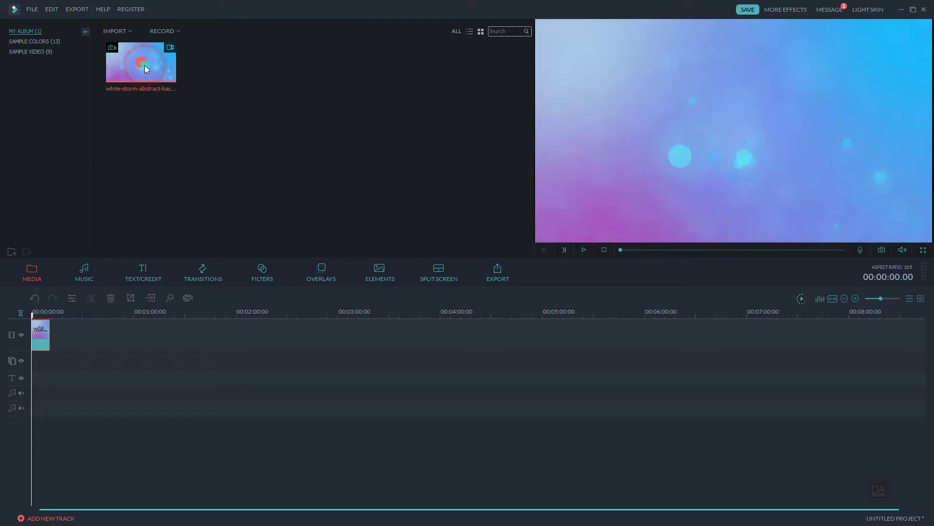
pyautogui.click(583, 252)
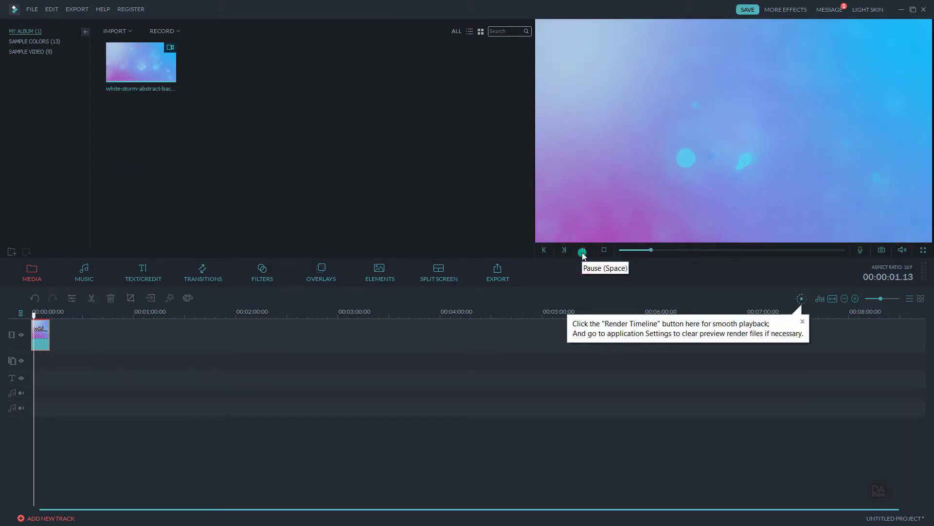
pyautogui.click(582, 252)
pyautogui.click(134, 310)
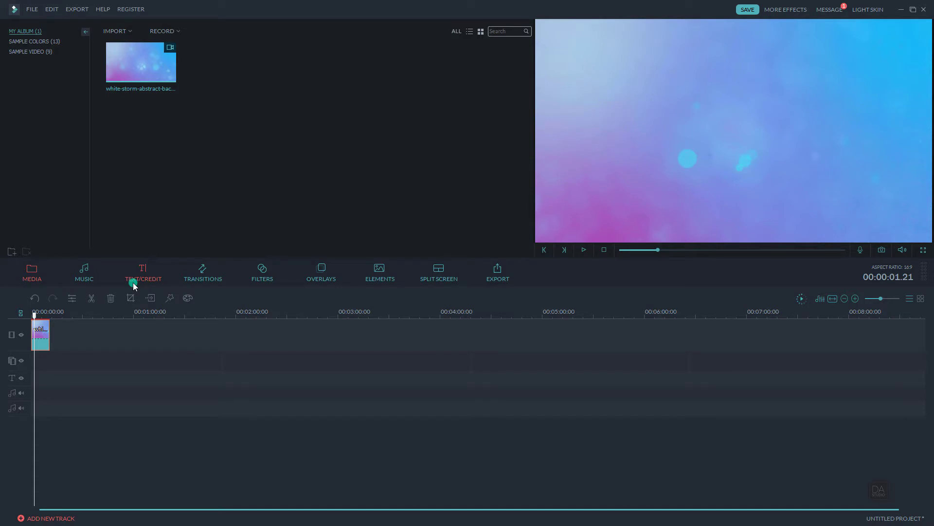
# Add the Title 11 text template to the text track beneath the backdrop clip and play it back
pyautogui.click(135, 284)
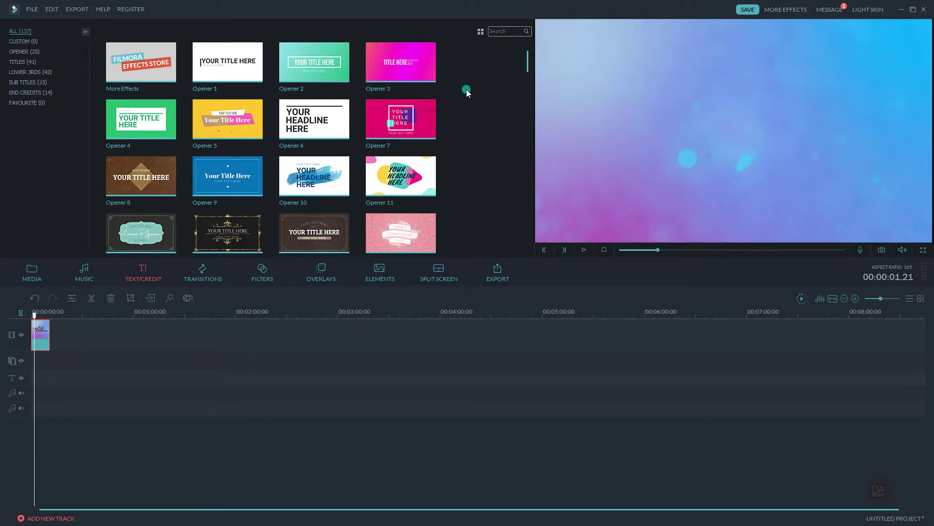
pyautogui.scroll(-8, 457, 124)
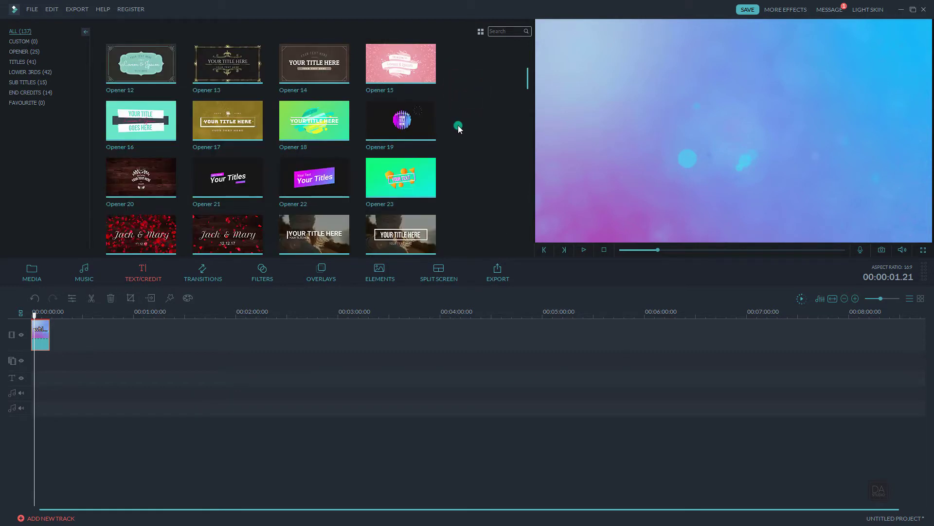
pyautogui.scroll(-1, 458, 125)
pyautogui.scroll(-2, 458, 125)
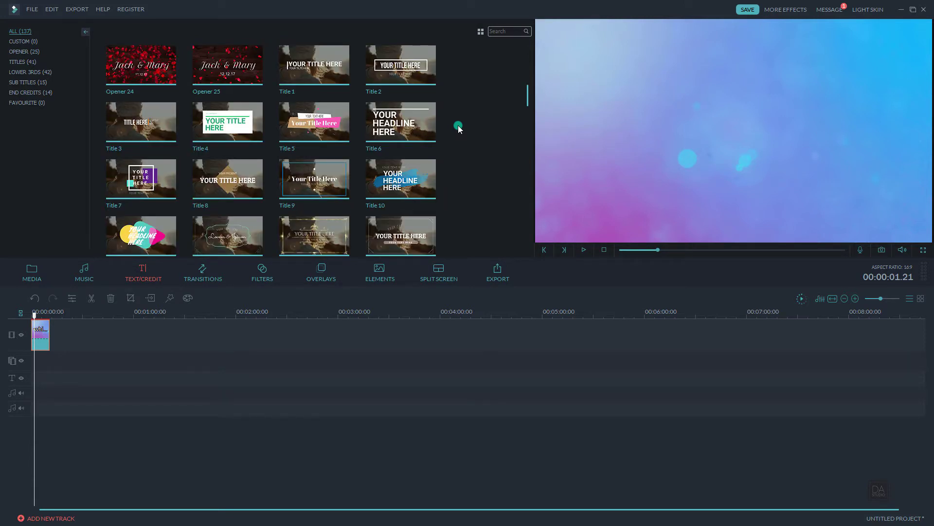
pyautogui.scroll(-2, 458, 125)
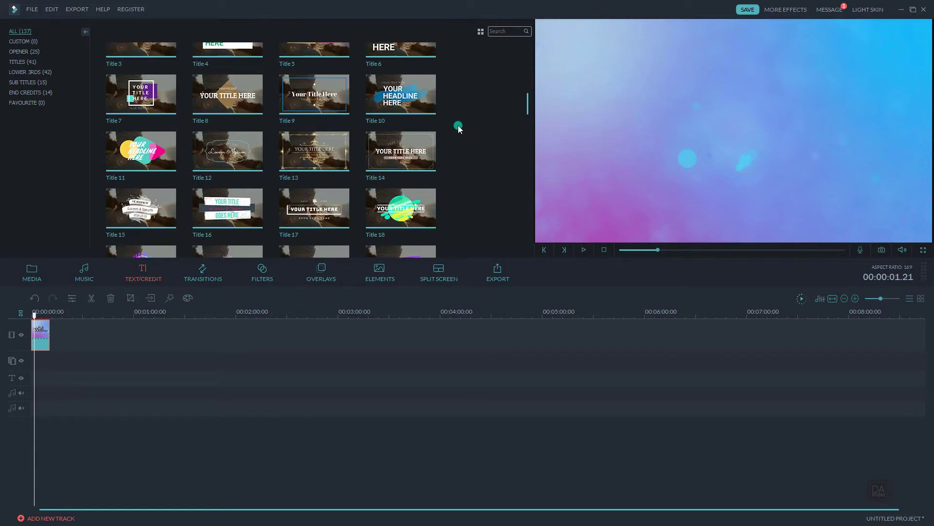
pyautogui.click(143, 155)
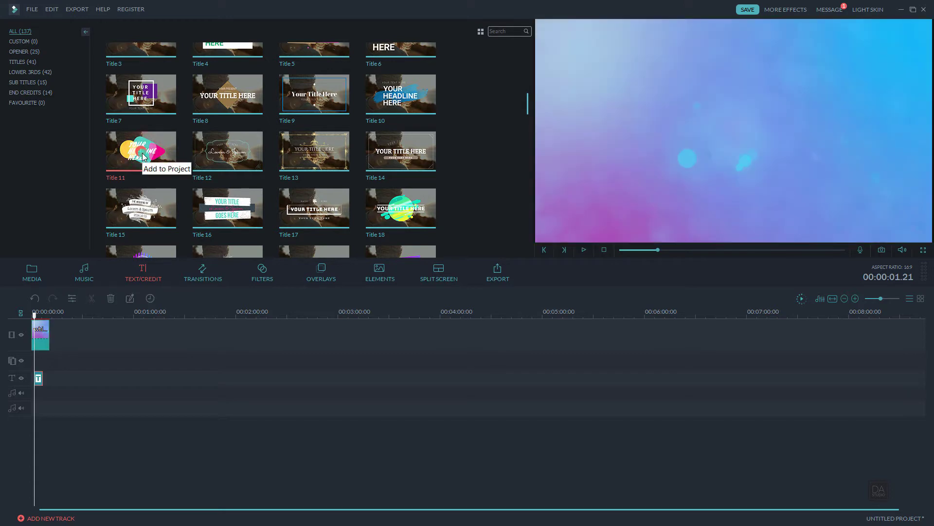
pyautogui.click(581, 250)
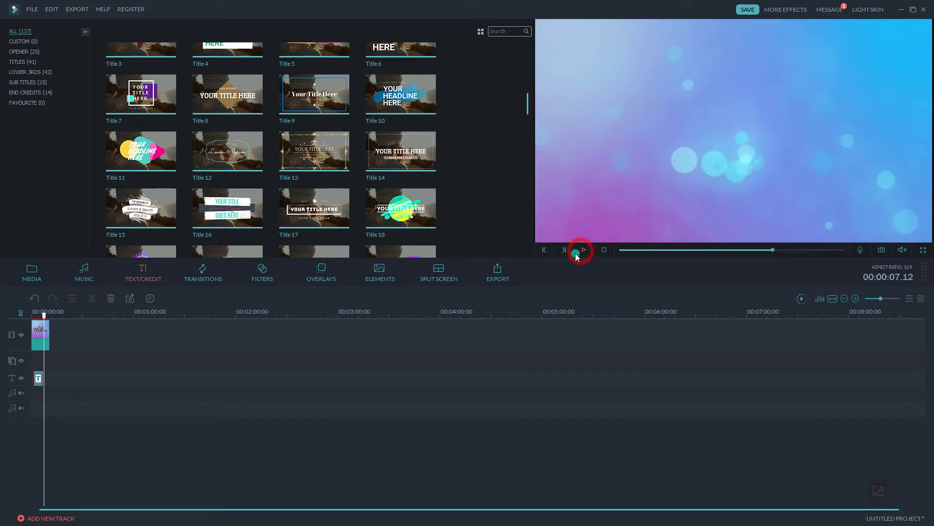
# Open the title clip for advanced text editing and replace the word YOUR with DESIGN
pyautogui.doubleClick(40, 379)
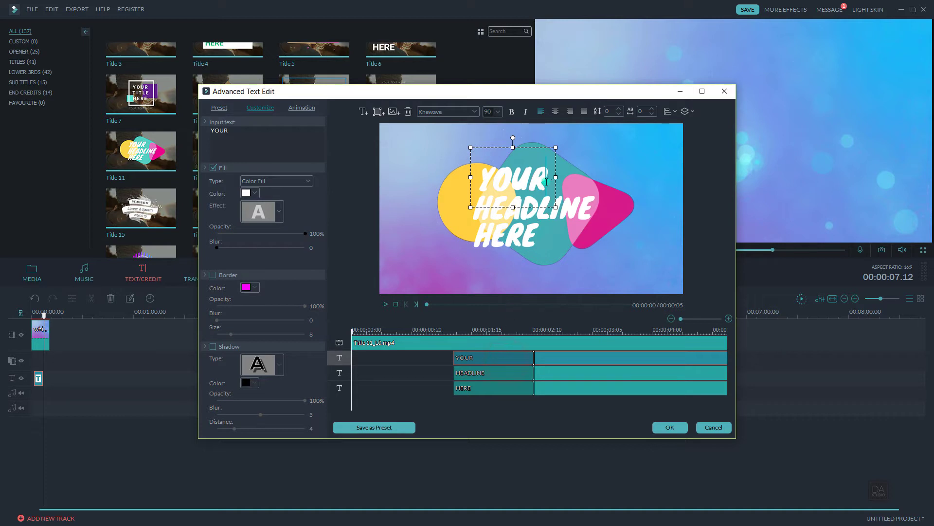
pyautogui.click(533, 194)
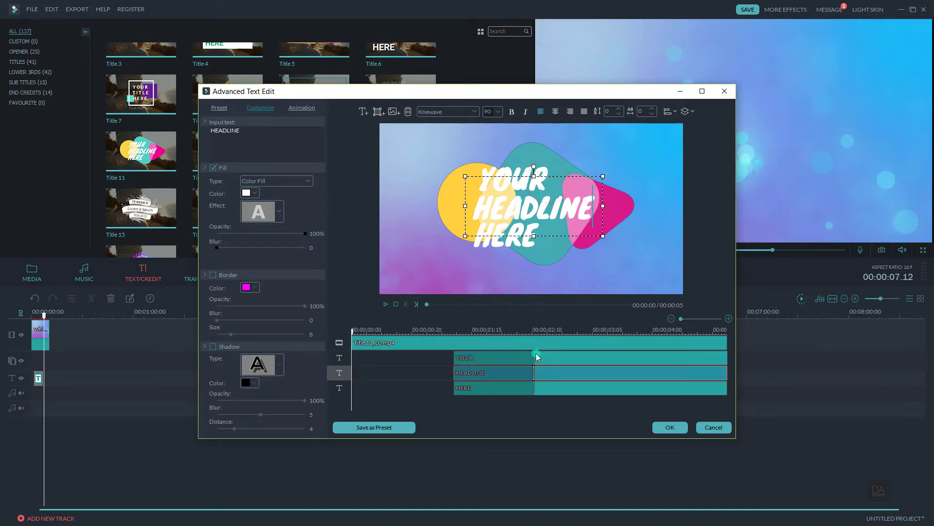
pyautogui.click(536, 357)
pyautogui.click(550, 165)
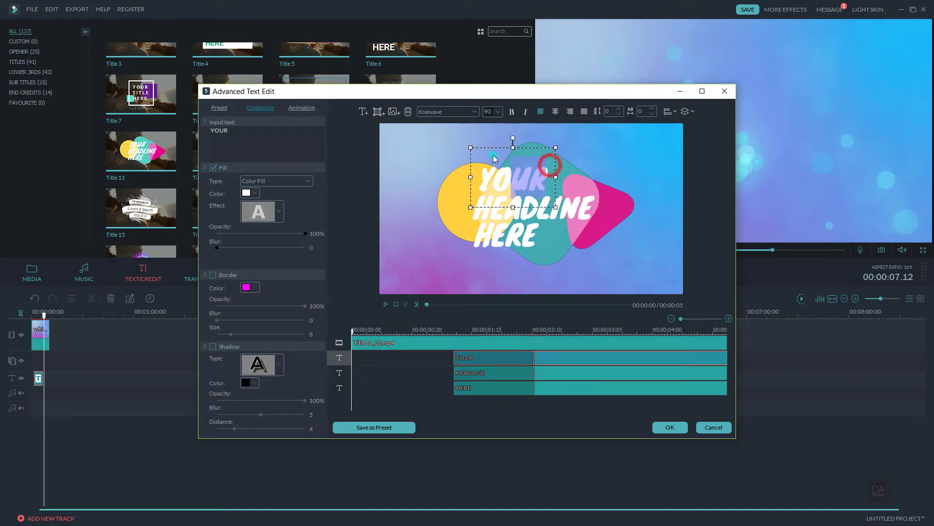
pyautogui.moveTo(481, 180); pyautogui.dragTo(488, 182)
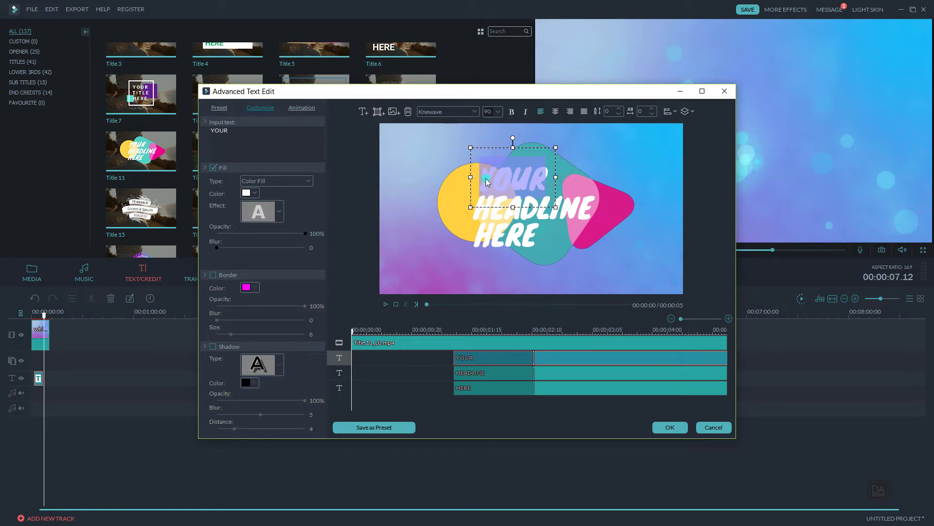
pyautogui.write('DESIGN')
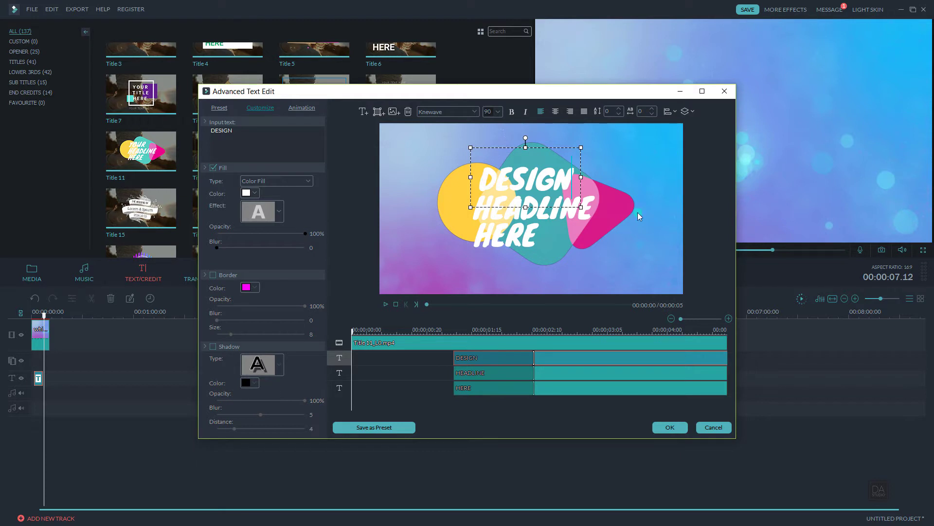
# Replace the title's HEADLINE line with ART and its HERE line with STUDIO, and apply the text edits
pyautogui.click(571, 371)
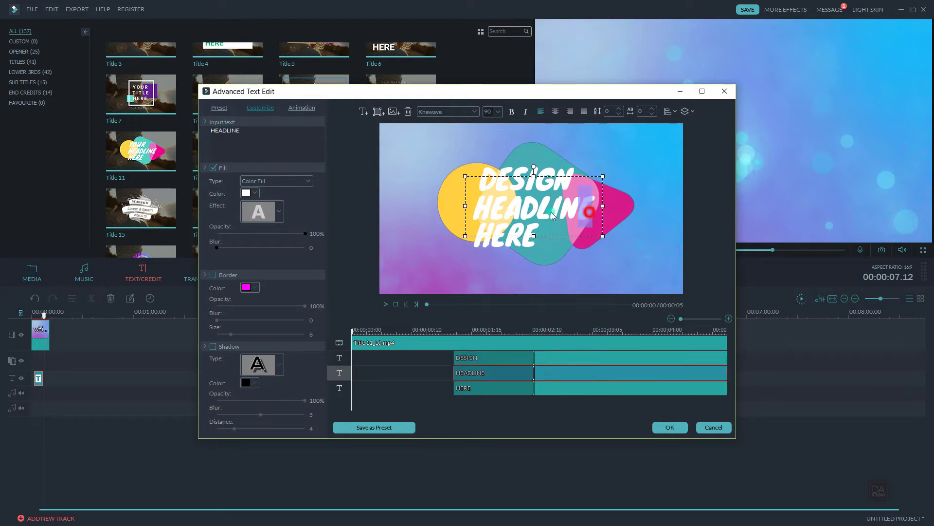
pyautogui.moveTo(597, 209); pyautogui.dragTo(477, 214)
pyautogui.write('ART')
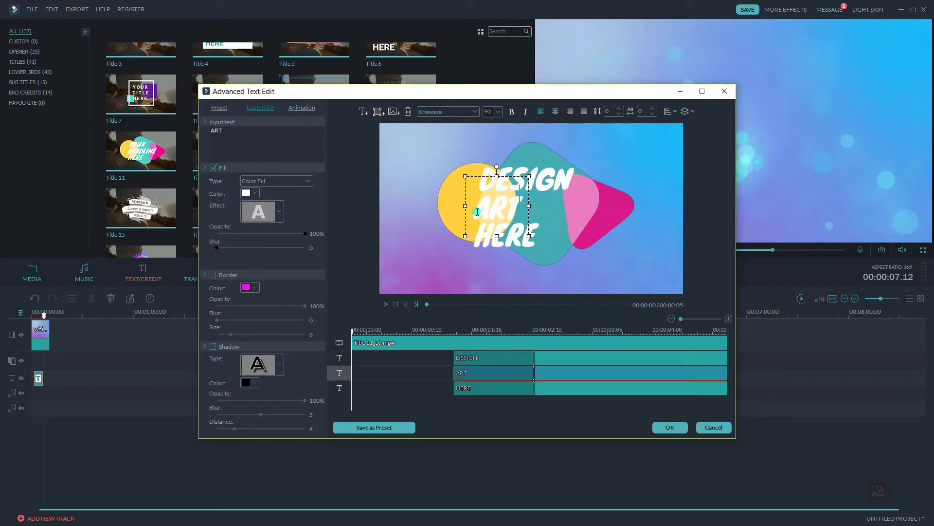
pyautogui.click(537, 389)
pyautogui.moveTo(537, 235); pyautogui.dragTo(481, 243)
pyautogui.write('S')
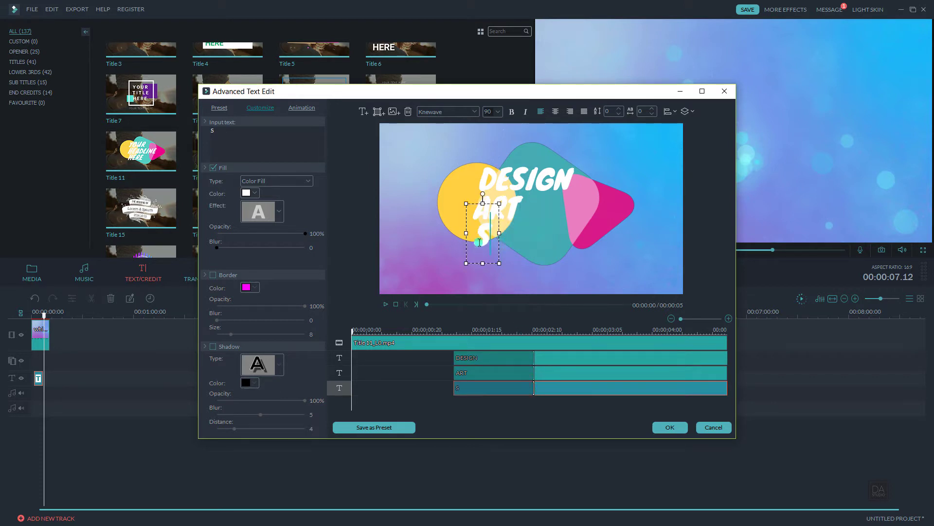
pyautogui.write('TUDIO')
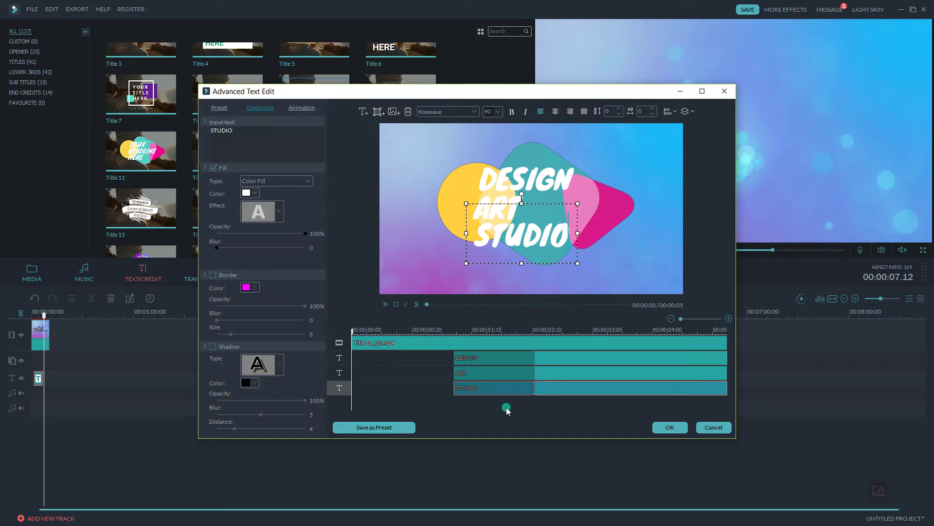
pyautogui.click(663, 425)
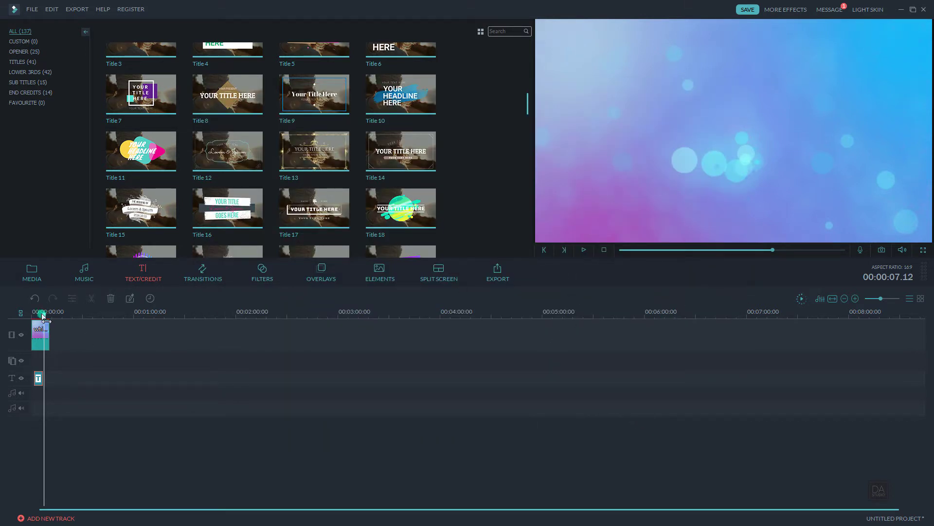
# Move the title clip to the very start of the timeline and preview the animated title
pyautogui.moveTo(44, 315); pyautogui.dragTo(31, 315)
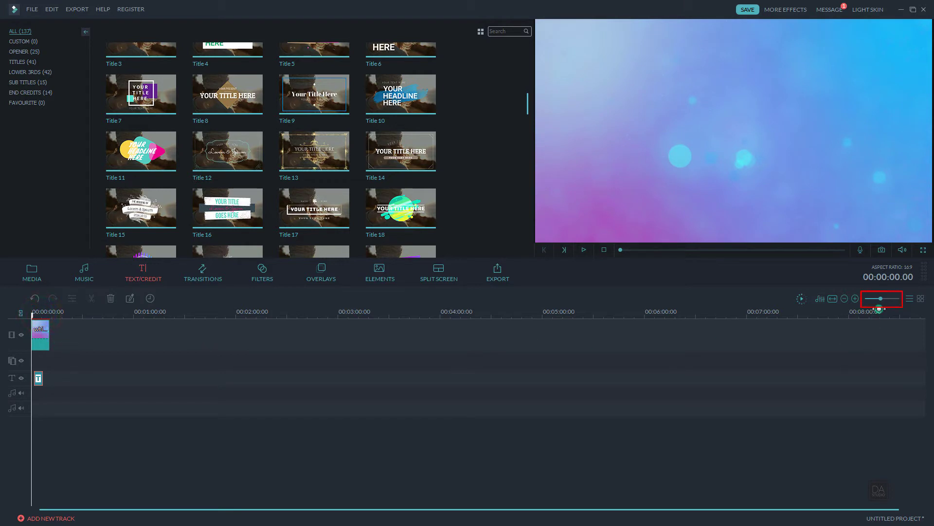
pyautogui.moveTo(884, 302); pyautogui.dragTo(893, 301)
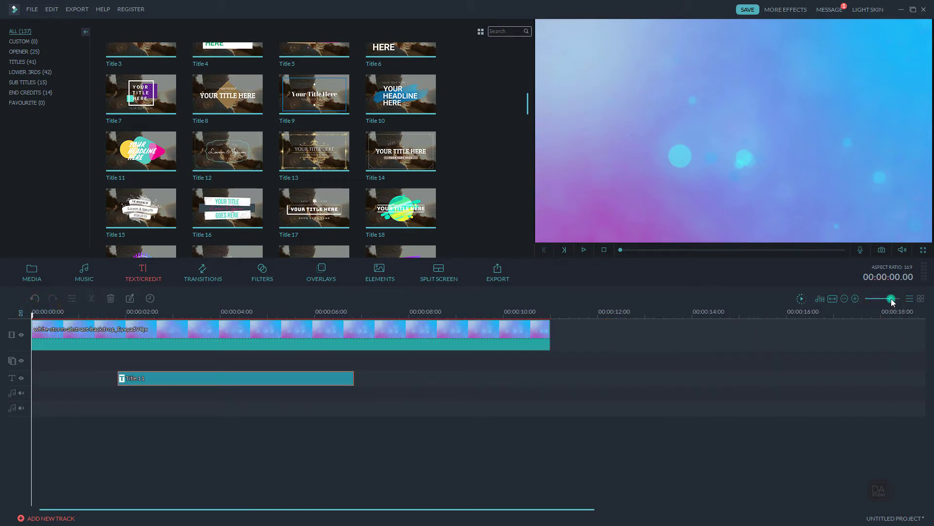
pyautogui.moveTo(231, 383); pyautogui.dragTo(92, 387)
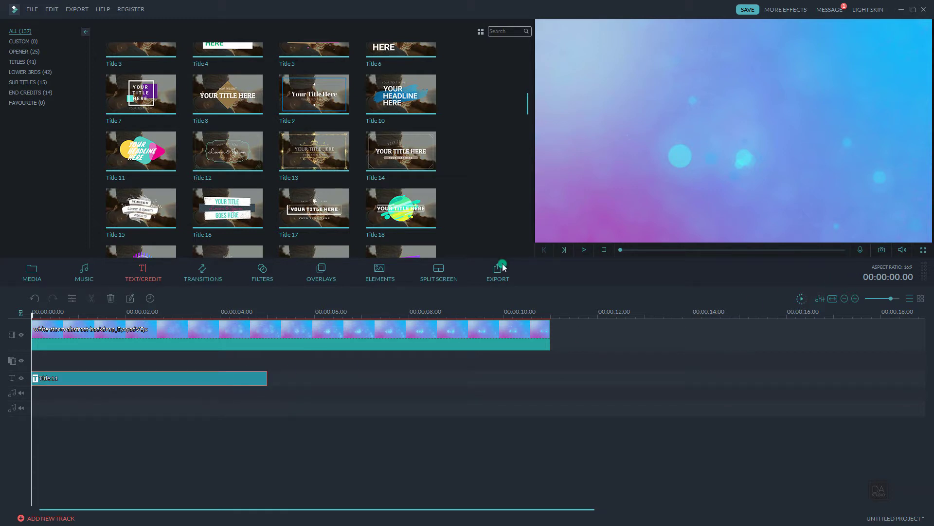
pyautogui.click(583, 251)
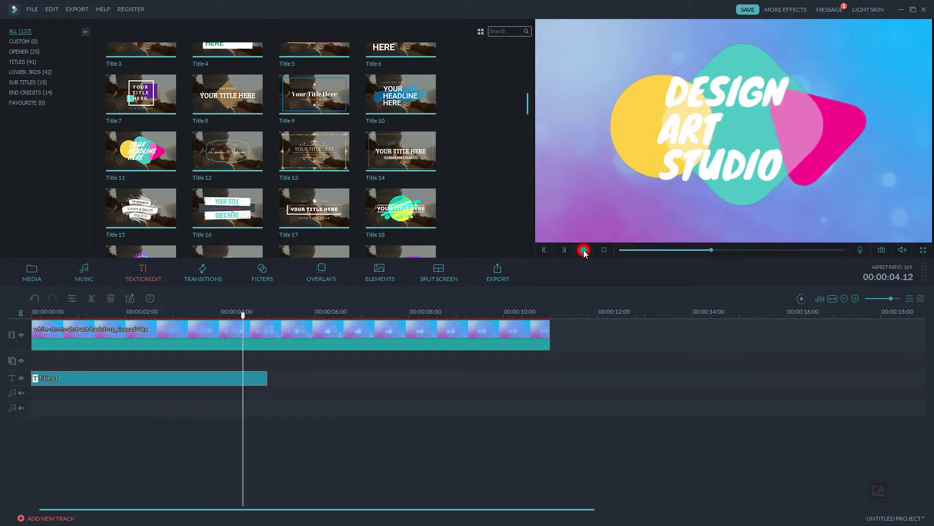
pyautogui.click(583, 250)
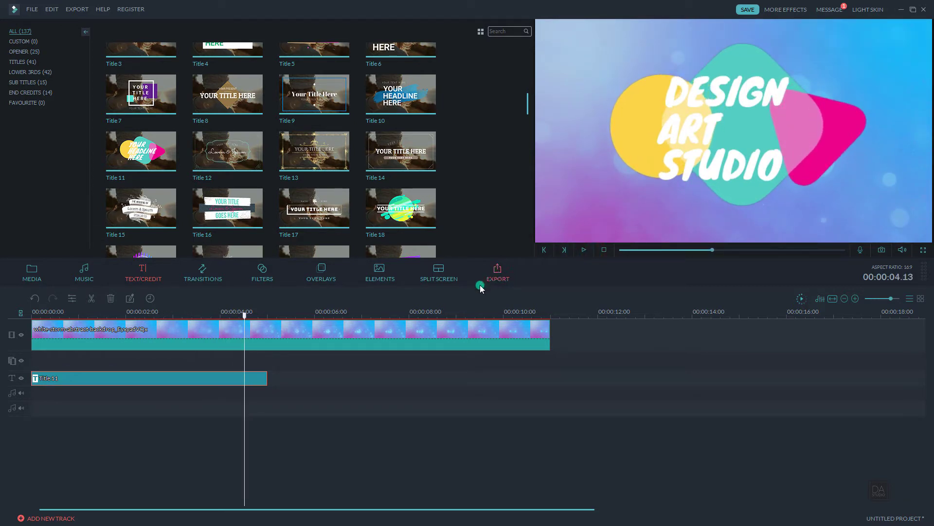
# Reposition the ART line so it is centred between DESIGN and STUDIO, and apply the title changes
pyautogui.doubleClick(227, 377)
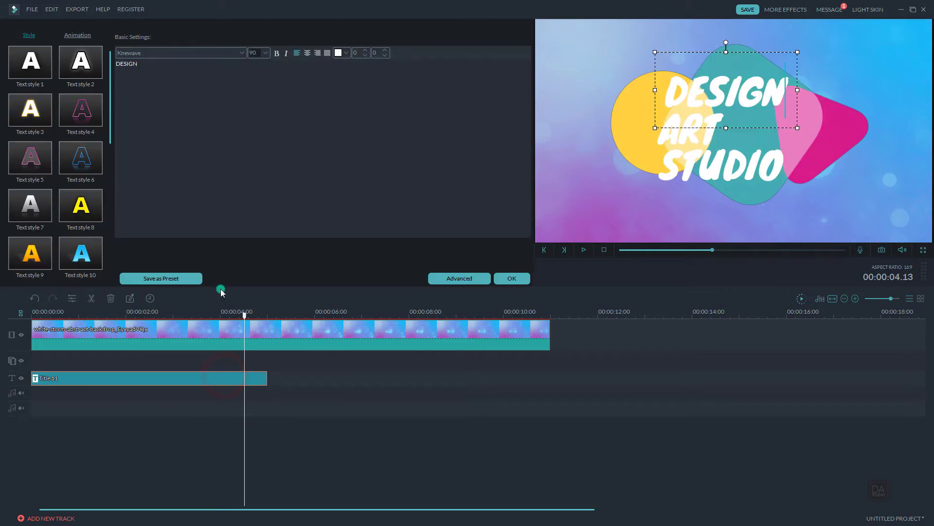
pyautogui.click(479, 282)
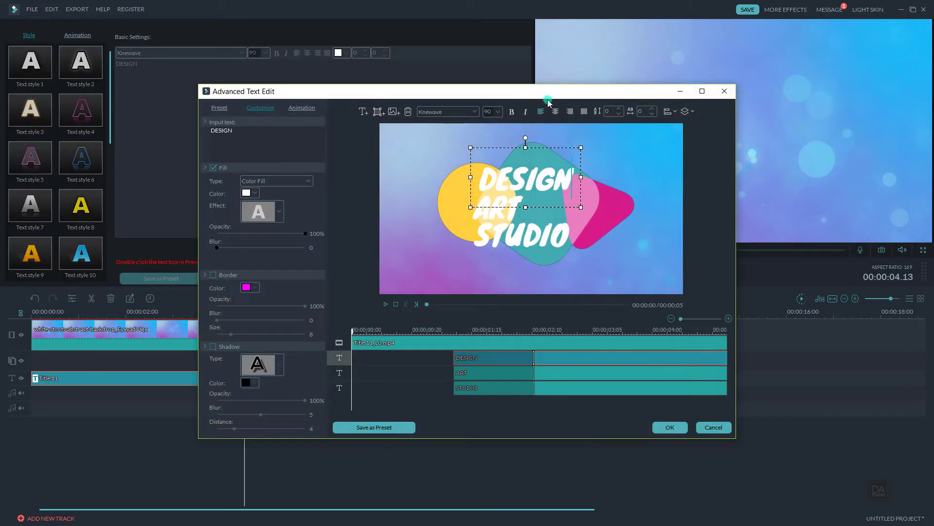
pyautogui.moveTo(548, 100); pyautogui.dragTo(523, 76)
pyautogui.click(543, 349)
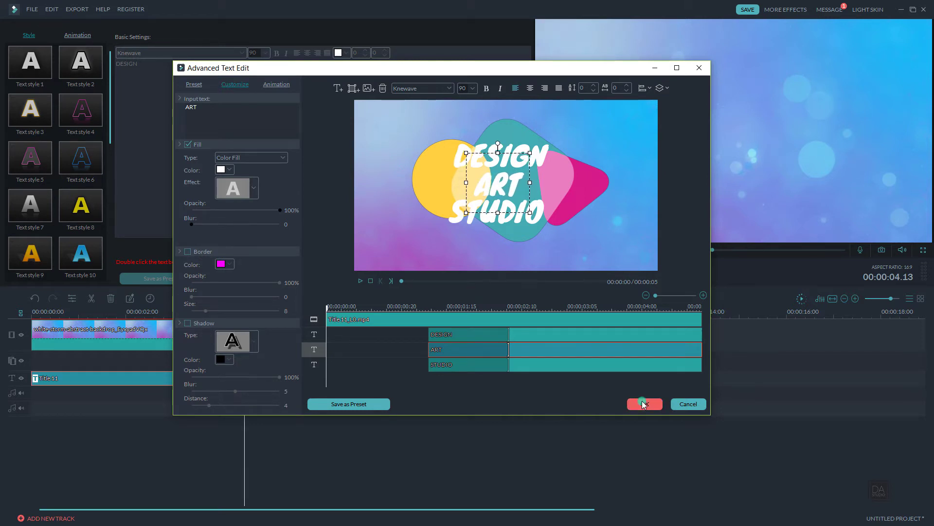
pyautogui.click(643, 404)
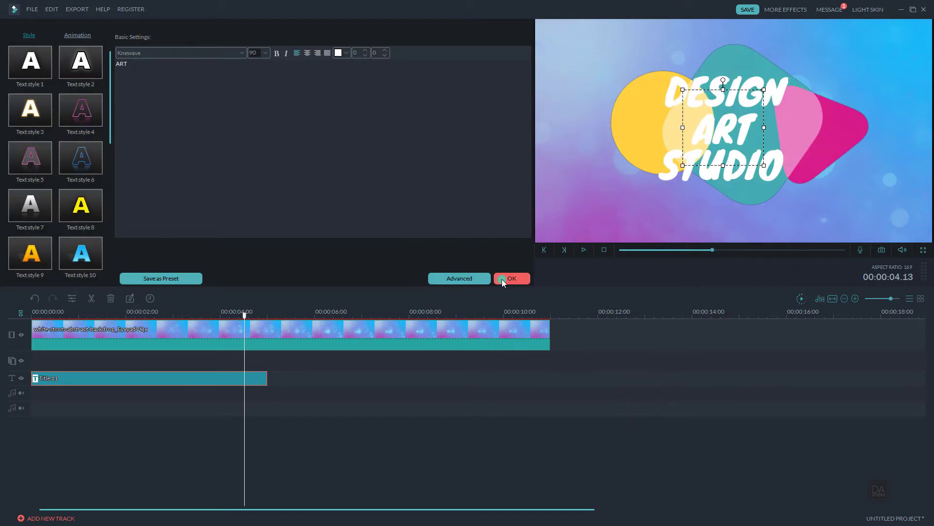
pyautogui.click(502, 280)
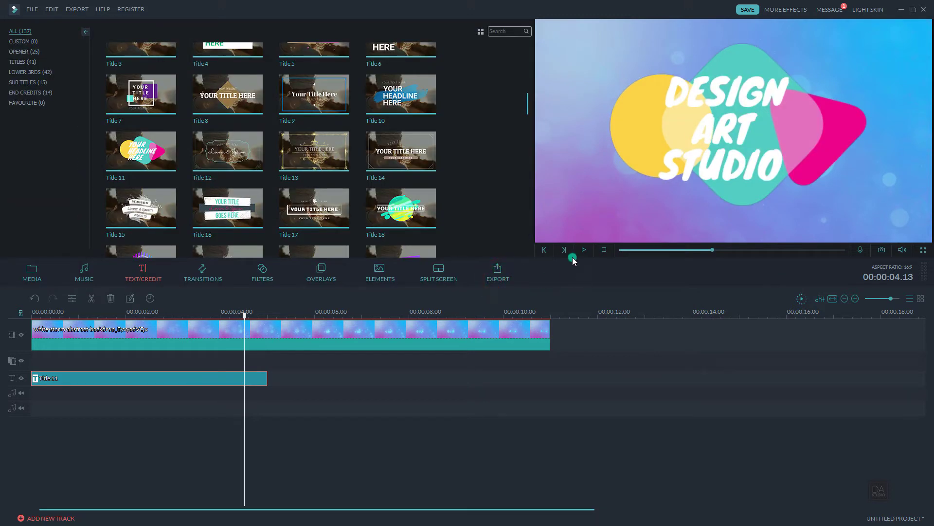
# Play the intro from the start, and cut off the background clip where the title clip ends at 5 seconds
pyautogui.moveTo(148, 329); pyautogui.dragTo(7, 330)
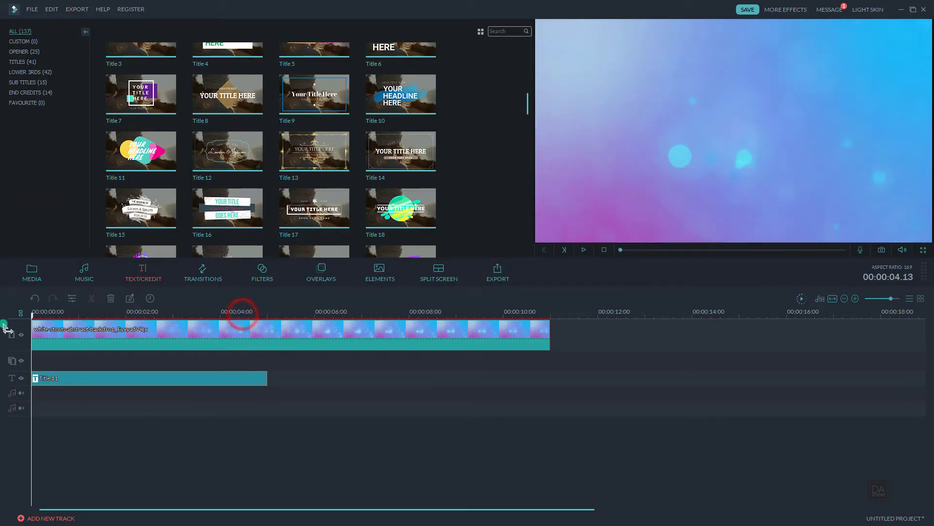
pyautogui.click(582, 252)
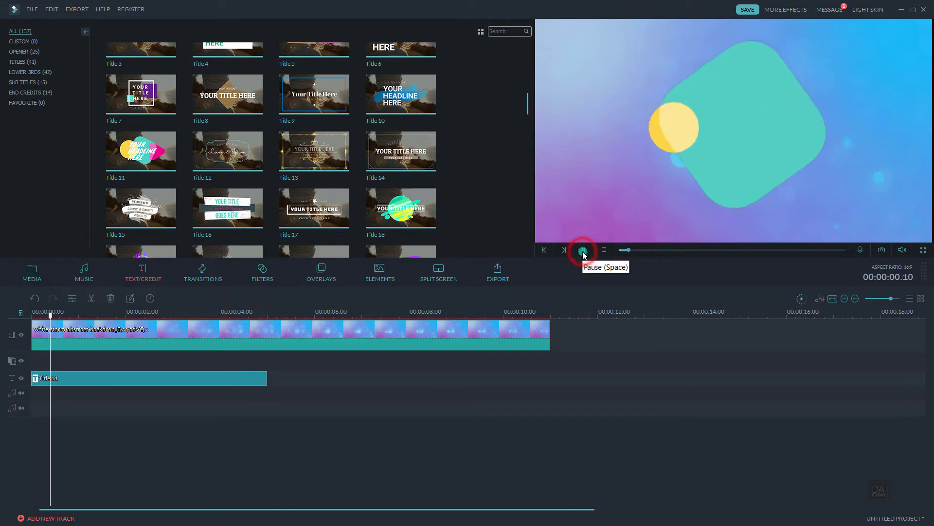
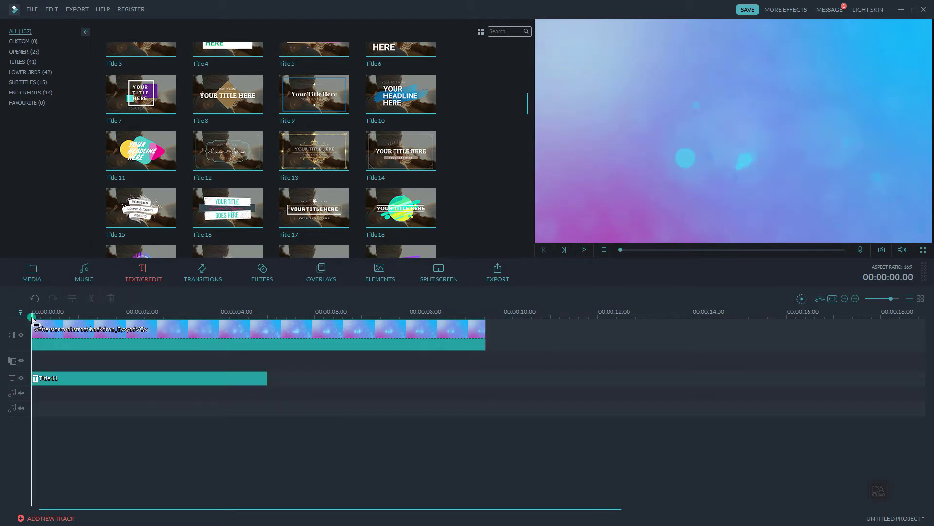
pyautogui.moveTo(34, 319); pyautogui.dragTo(271, 316)
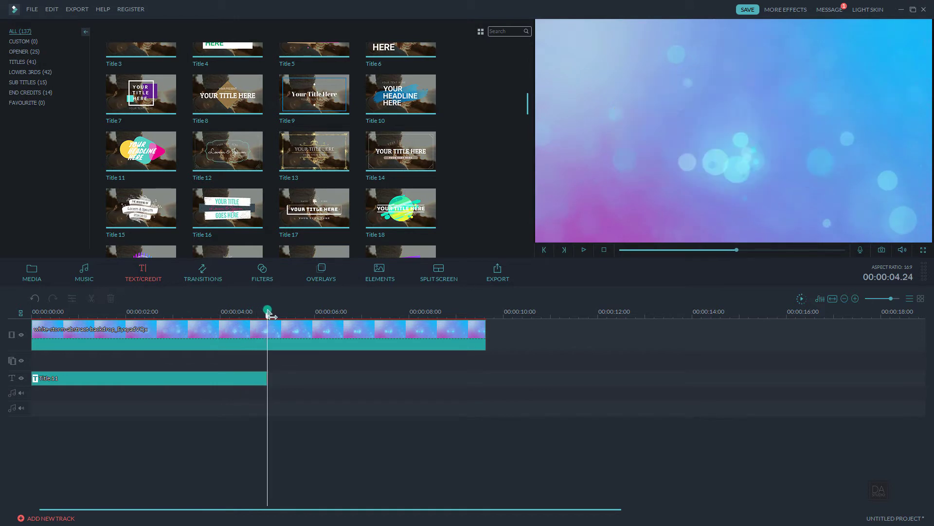
pyautogui.click(275, 335)
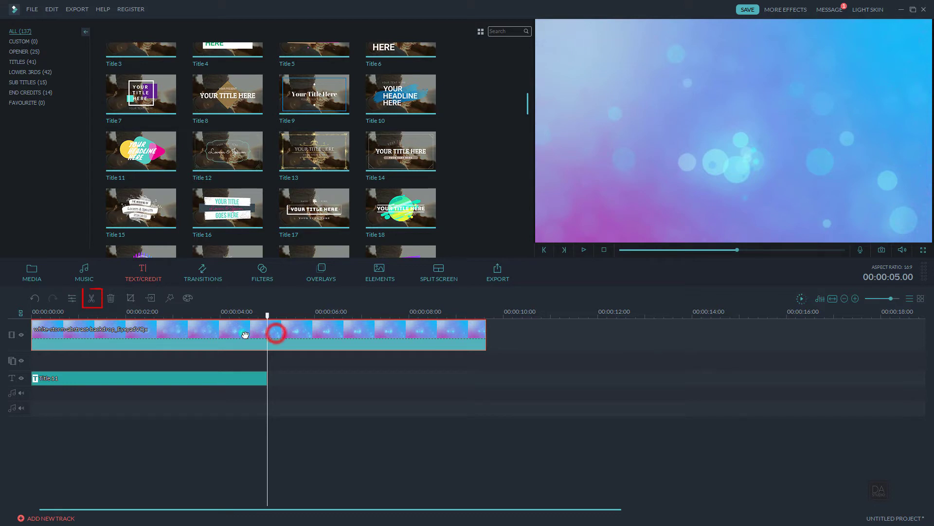
pyautogui.hotkey('ctrl', 'b')
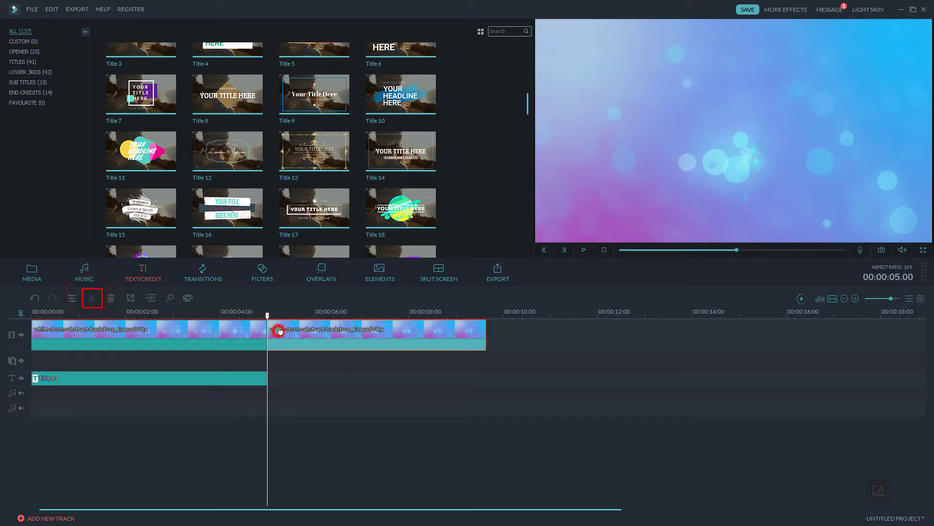
pyautogui.press('Delete')
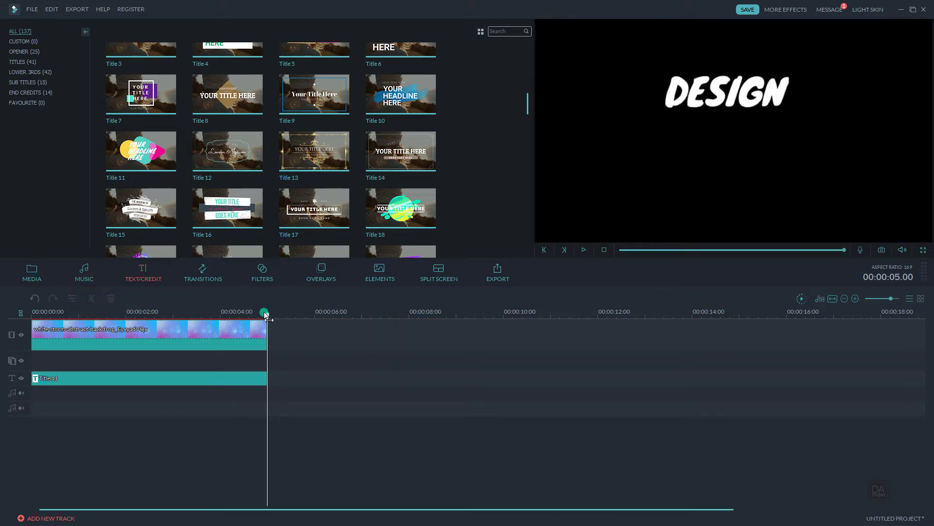
pyautogui.moveTo(267, 318); pyautogui.dragTo(19, 350)
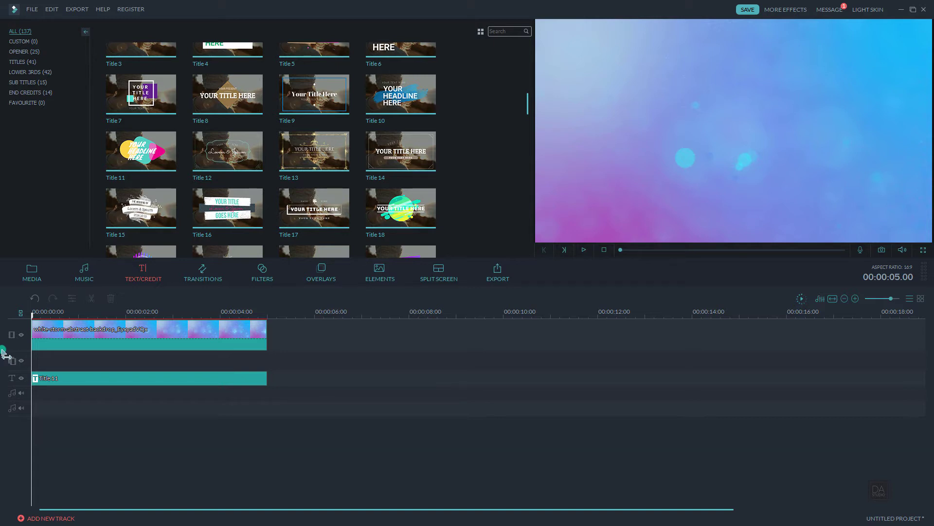
pyautogui.click(412, 311)
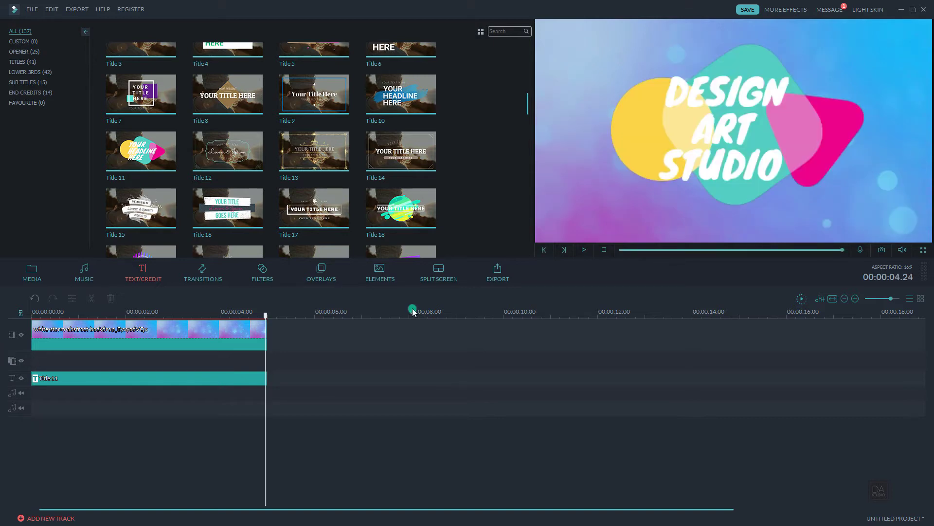
# Save the project as new intro in the Videoblocks.com folder
pyautogui.click(32, 9)
pyautogui.click(63, 68)
pyautogui.doubleClick(153, 211)
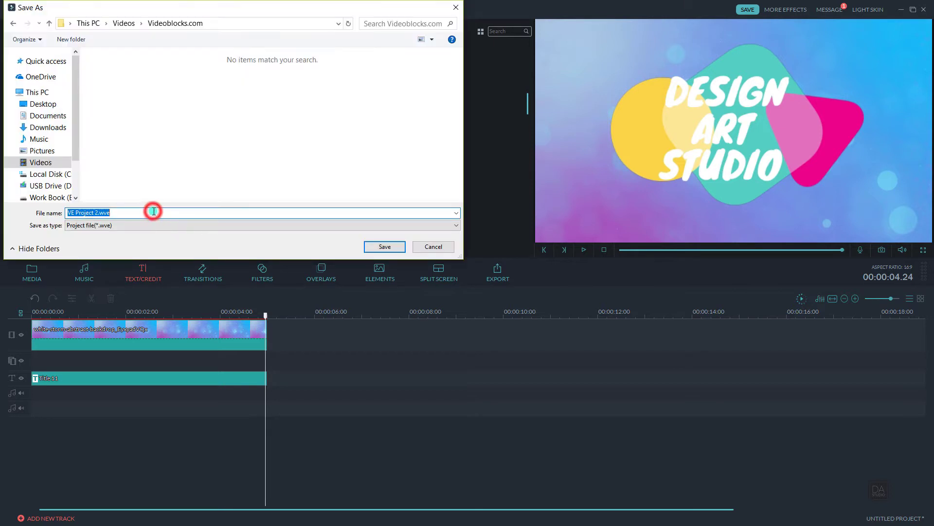
pyautogui.write('new intro')
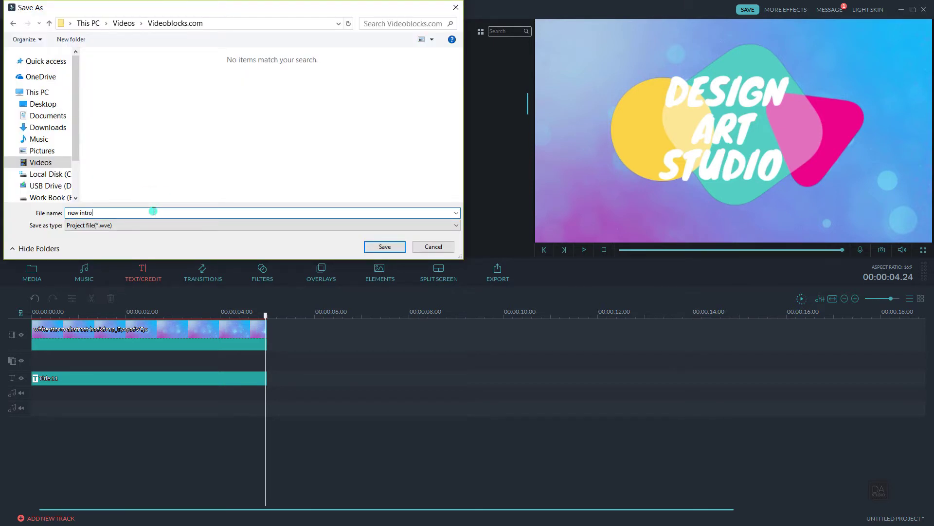
pyautogui.click(399, 247)
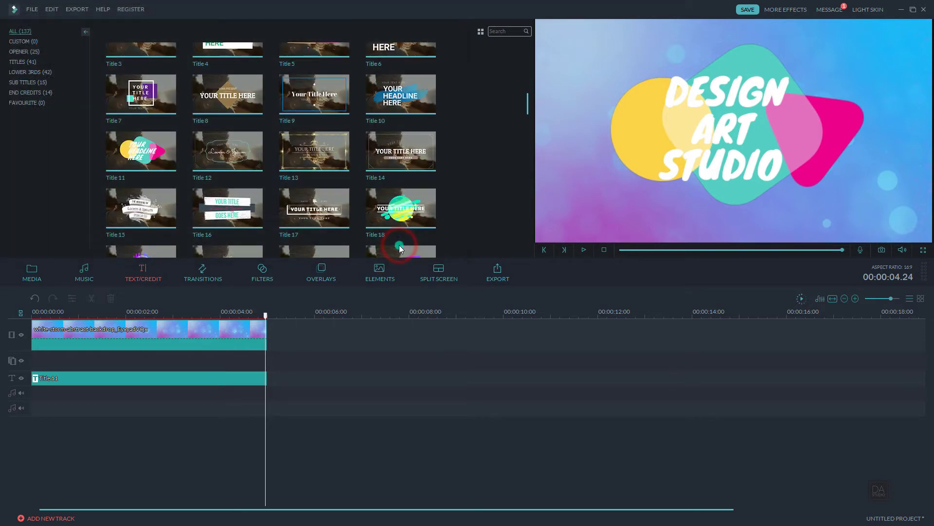
# Add a second text track to the timeline
pyautogui.click(53, 453)
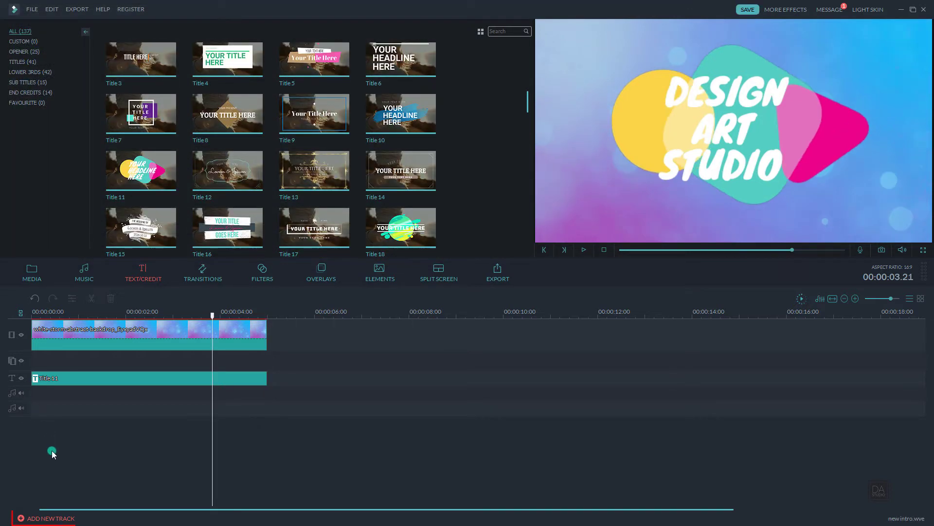
pyautogui.click(59, 519)
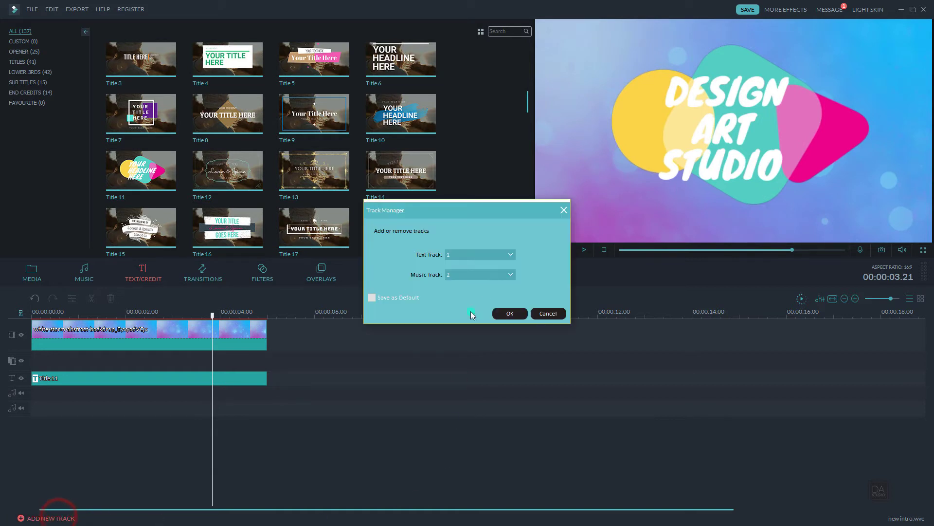
pyautogui.click(500, 254)
pyautogui.click(501, 271)
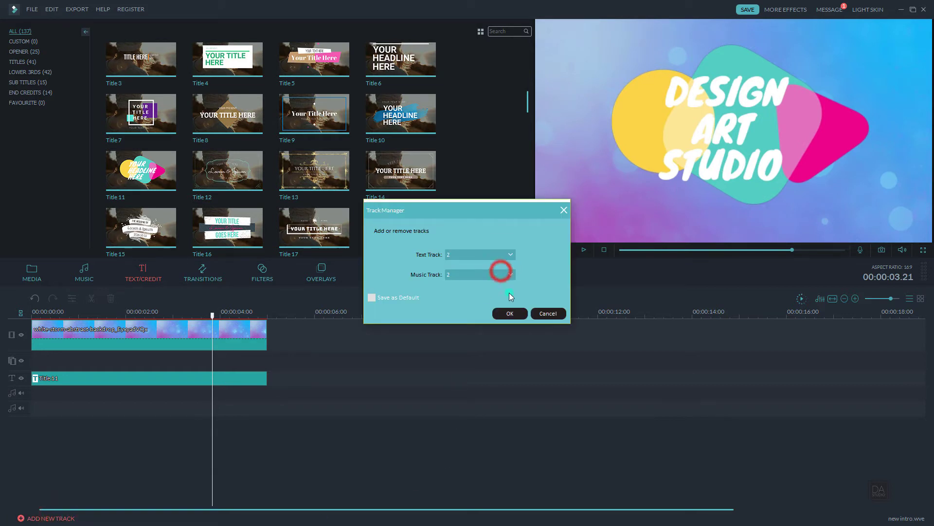
pyautogui.click(517, 312)
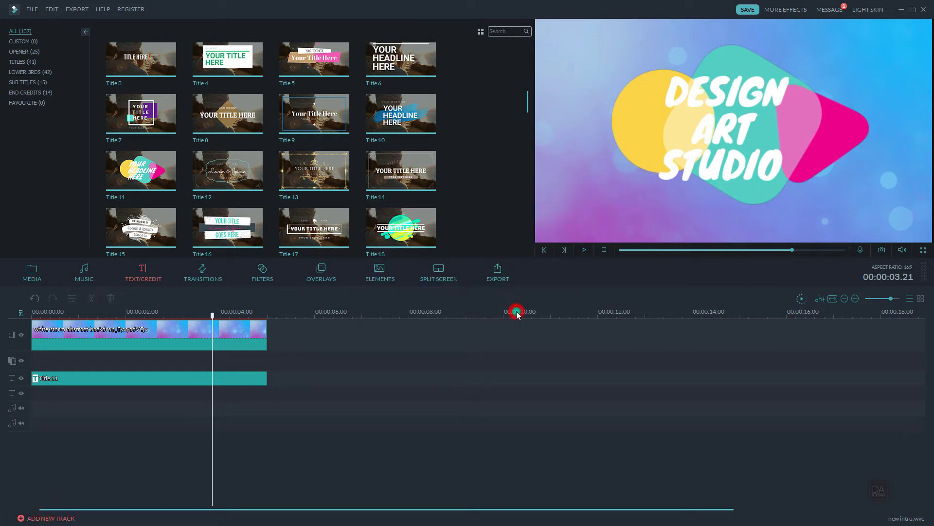
# Hide the text track holding Title 11 and move the playhead back to about 00:00:01.16
pyautogui.click(22, 377)
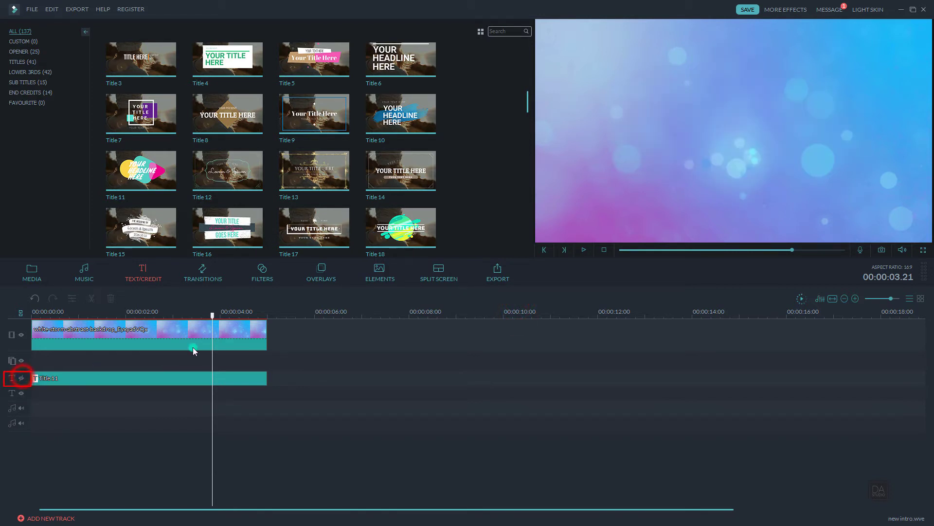
pyautogui.moveTo(214, 317); pyautogui.dragTo(108, 404)
pyautogui.click(489, 220)
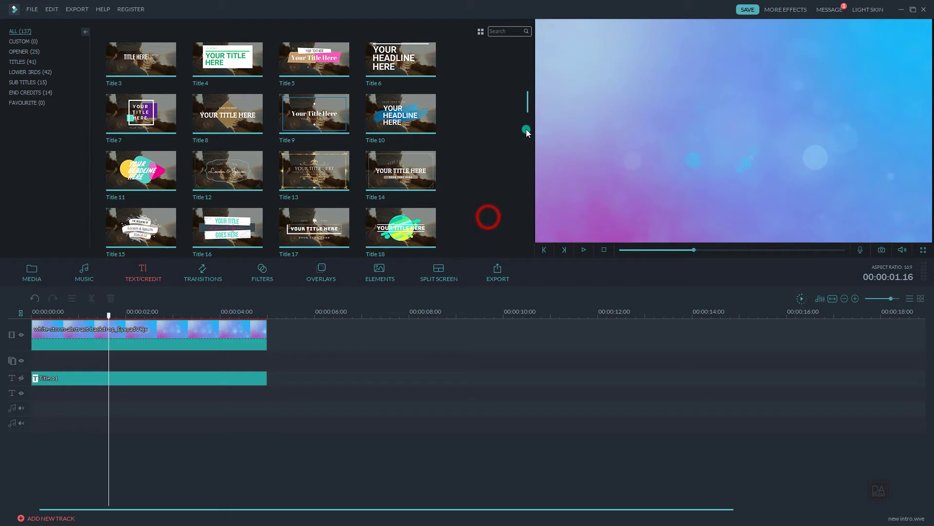
# Place the Title 18 preset at the start of the second text track and preview it over the background
pyautogui.moveTo(528, 105)
pyautogui.mouseDown()
pyautogui.moveTo(530, 133)
pyautogui.moveTo(529, 107)
pyautogui.mouseUp()
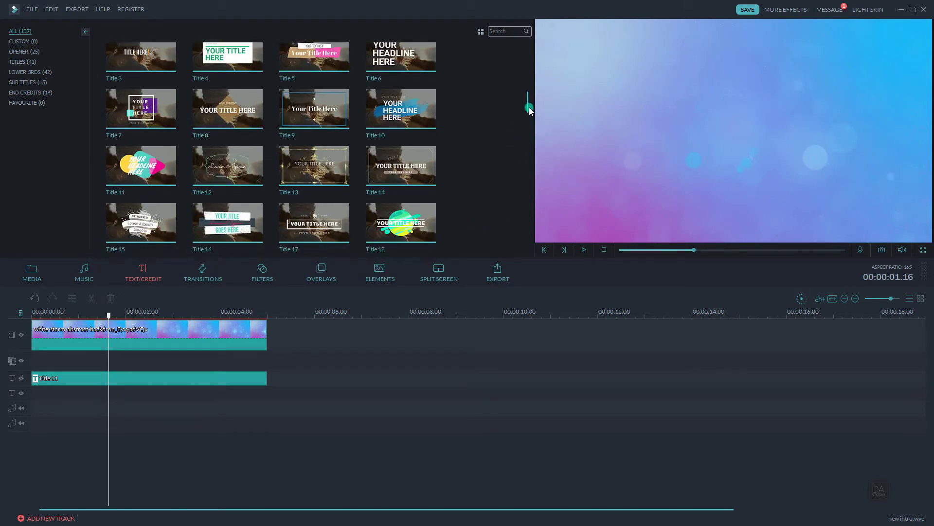
pyautogui.click(436, 223)
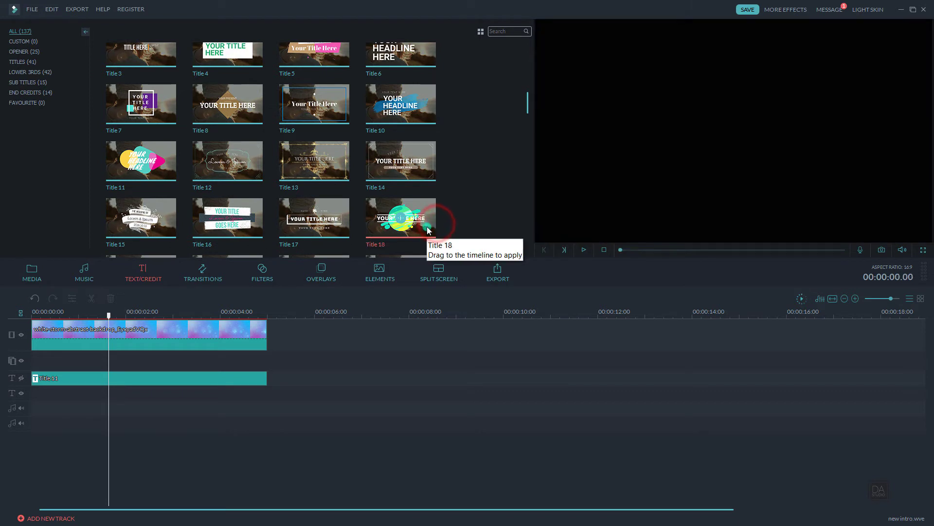
pyautogui.moveTo(424, 230); pyautogui.dragTo(194, 396)
pyautogui.moveTo(36, 393); pyautogui.dragTo(35, 393)
pyautogui.click(584, 251)
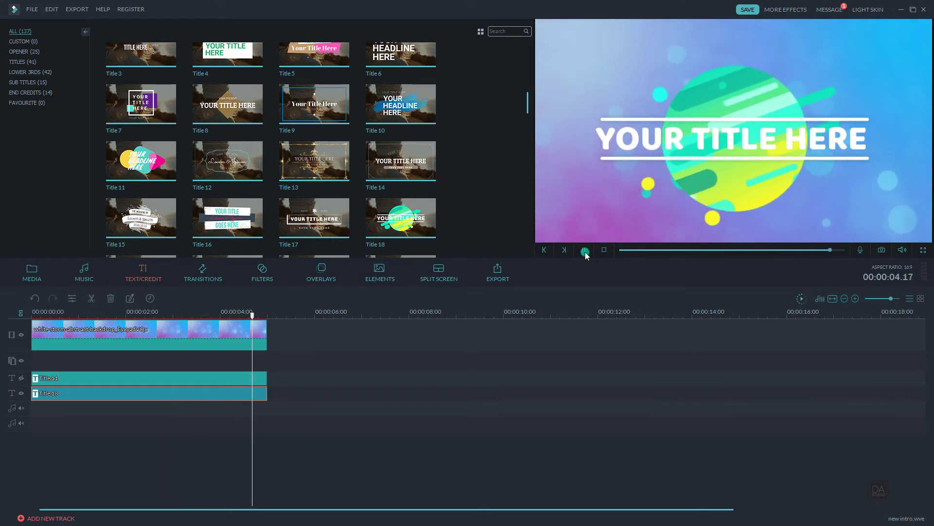
pyautogui.click(585, 251)
# Move the playhead back to 00:00:00.12 and replace the Title 18 clip's text with DESIGN ART STUDIO
pyautogui.moveTo(268, 317); pyautogui.dragTo(54, 315)
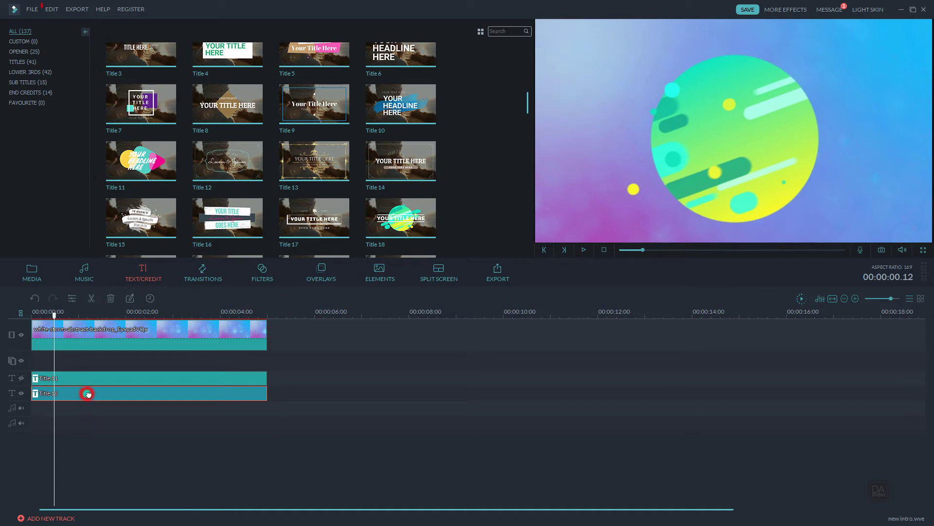
pyautogui.click(52, 10)
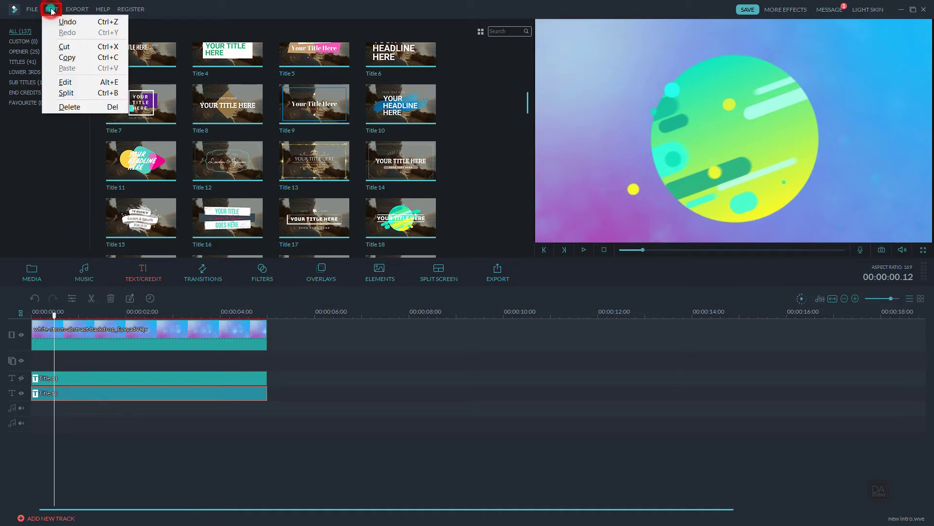
pyautogui.click(71, 83)
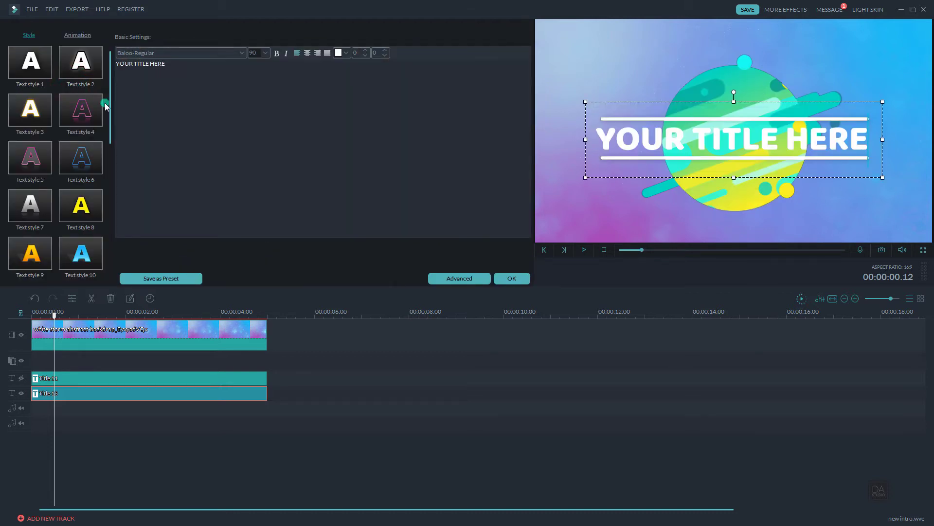
pyautogui.tripleClick(189, 65)
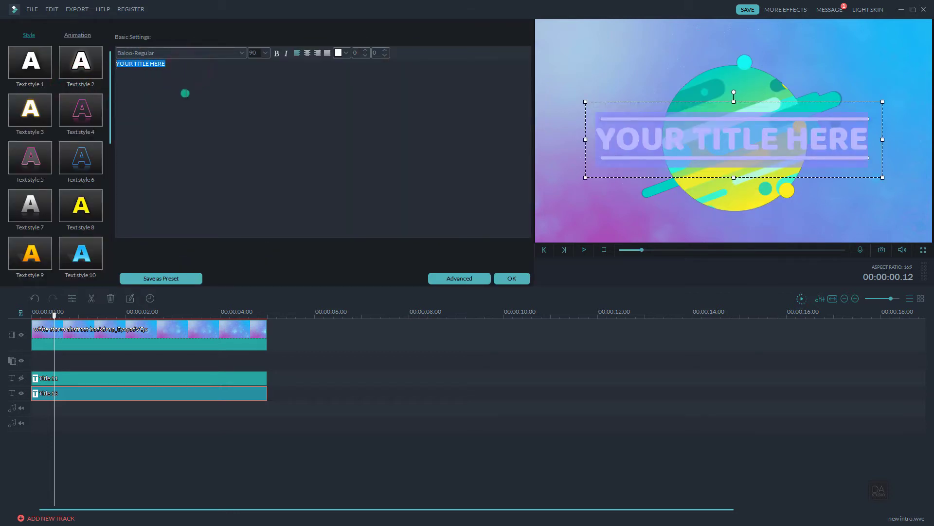
pyautogui.write('DESIGN A')
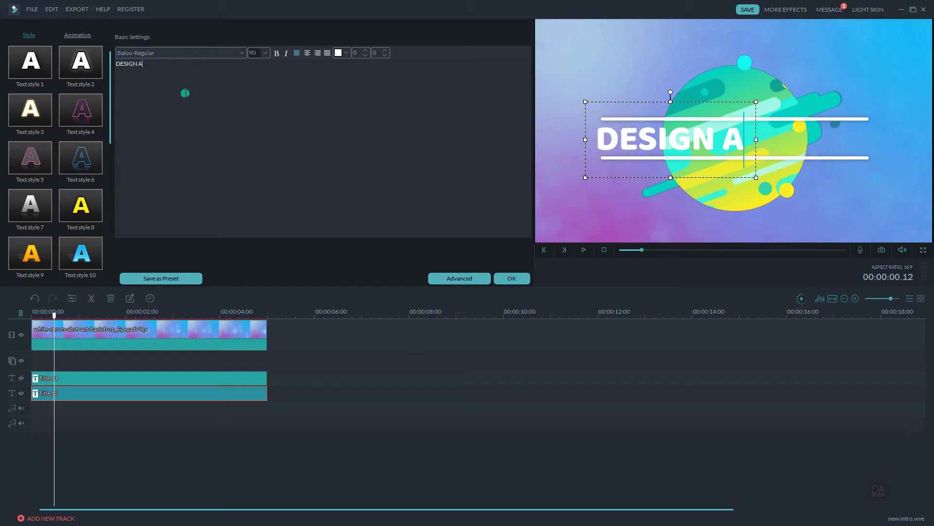
pyautogui.write('RT STUDIO')
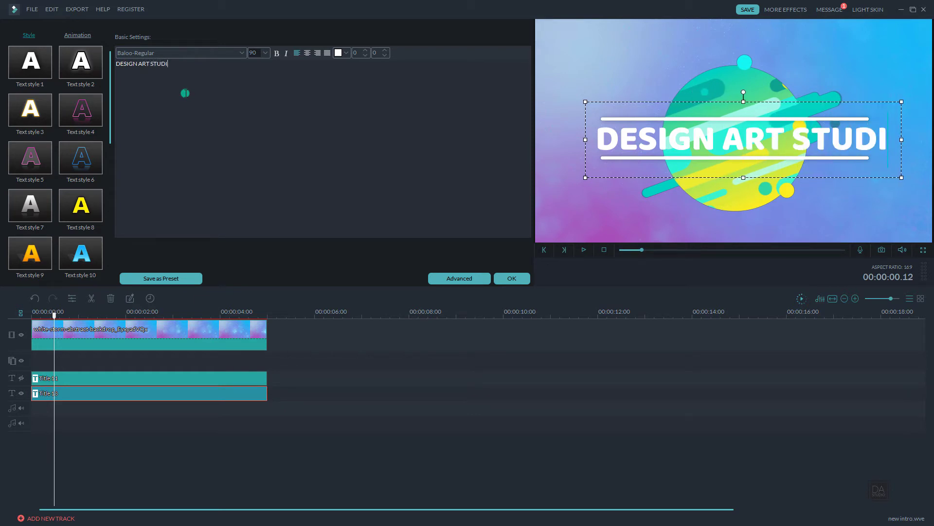
# Shrink the title's text box in Advanced Text Edit to better fit the decorative lines, and try a magenta border on the text
pyautogui.click(454, 276)
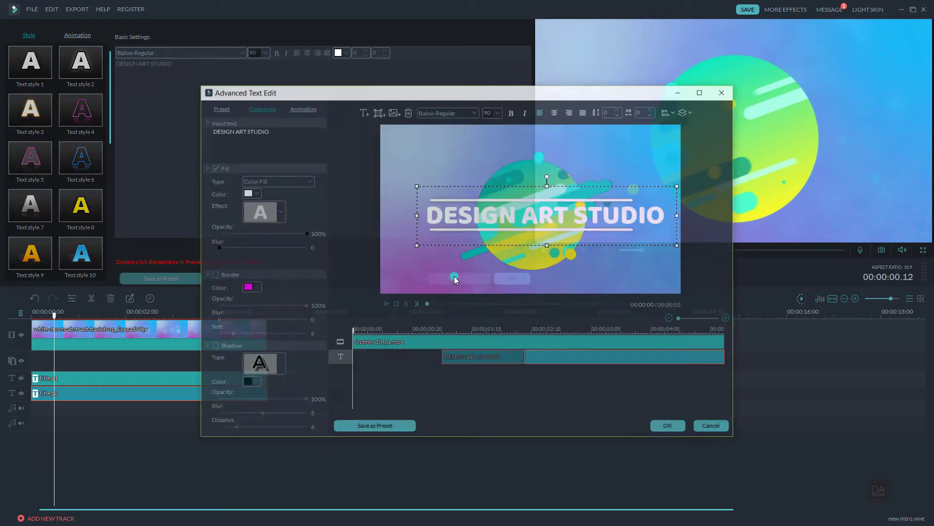
pyautogui.moveTo(679, 245); pyautogui.dragTo(651, 244)
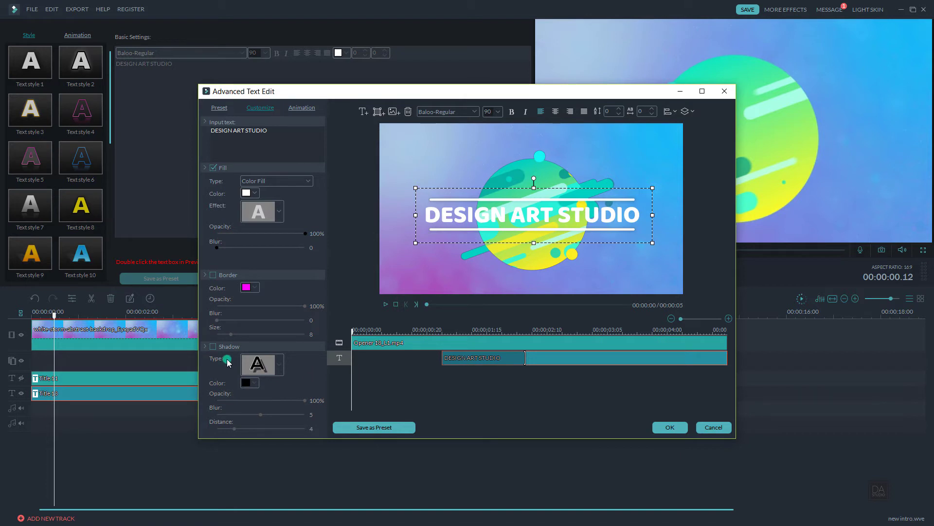
pyautogui.click(216, 277)
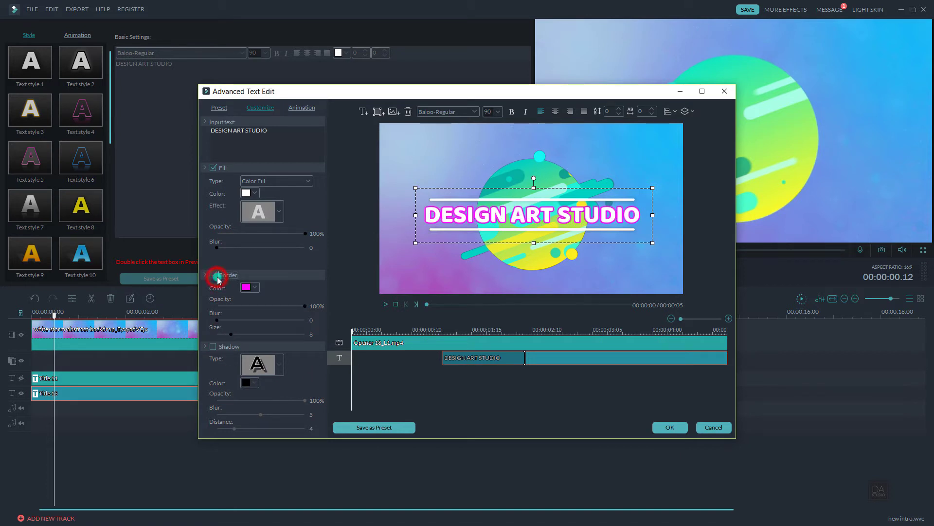
pyautogui.click(217, 276)
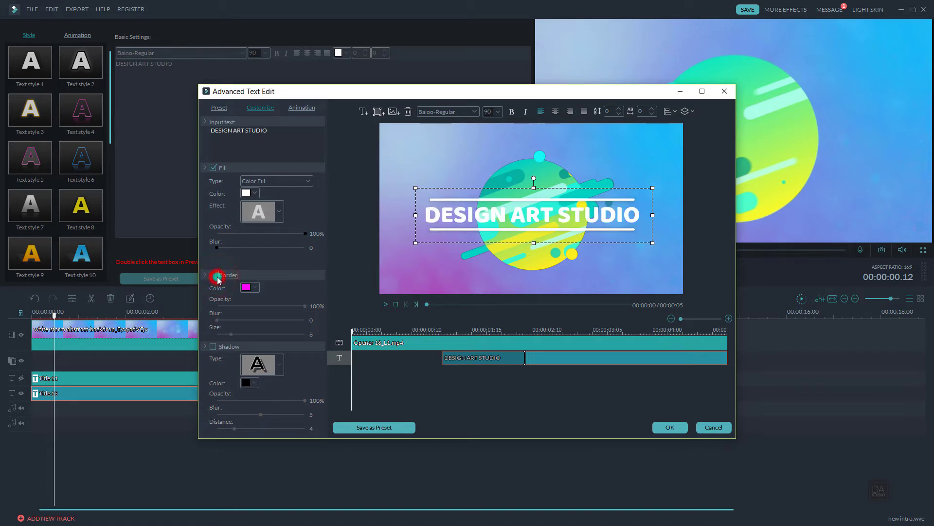
# Give the title text a shadow with 50% opacity, apply the edits, and preview the title from the start of the timeline
pyautogui.click(217, 346)
pyautogui.moveTo(307, 401); pyautogui.dragTo(260, 402)
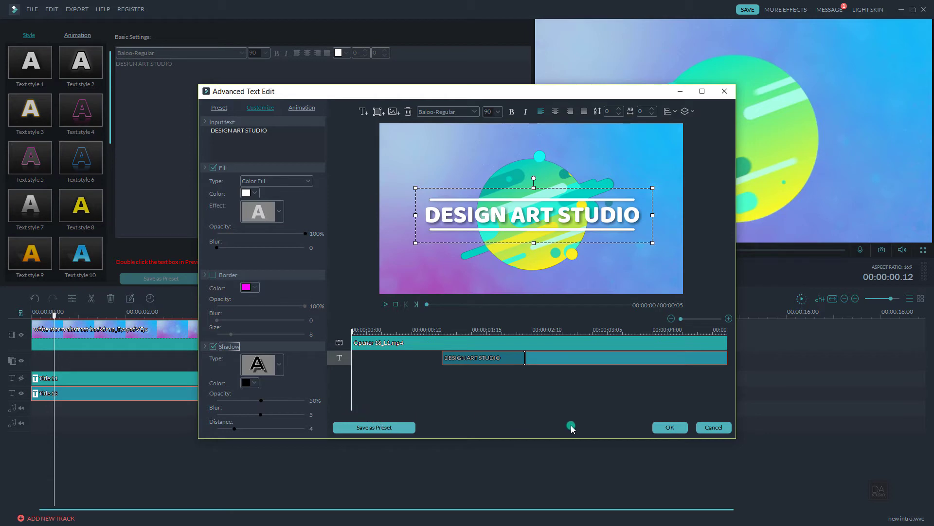
pyautogui.click(662, 428)
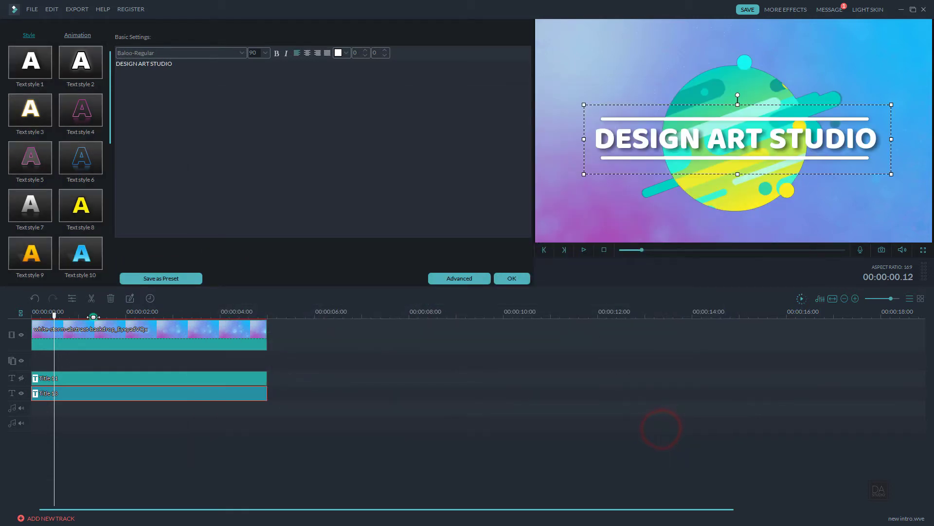
pyautogui.moveTo(55, 318); pyautogui.dragTo(35, 322)
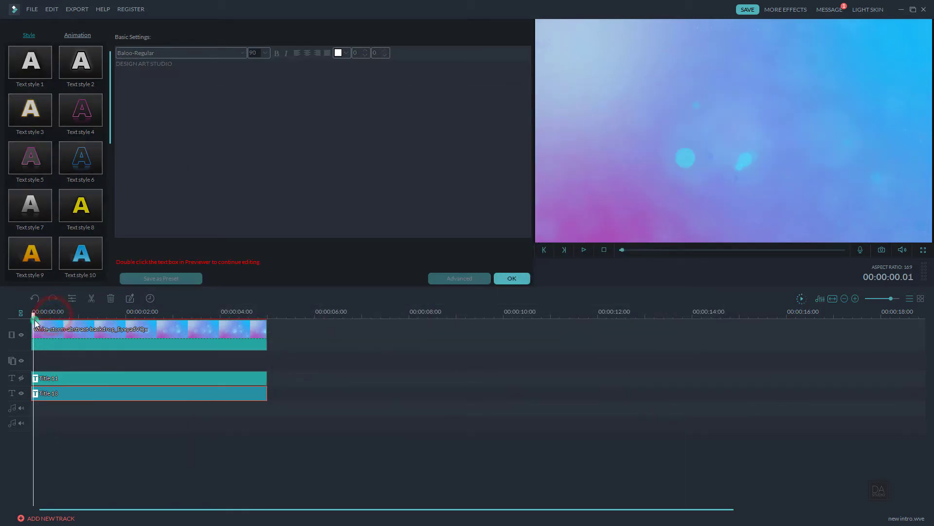
pyautogui.click(583, 249)
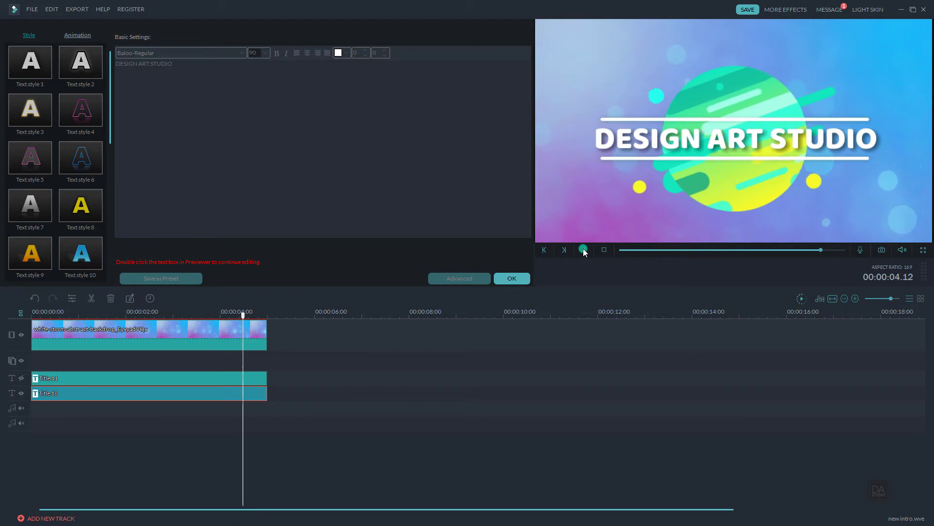
# Play and scrub through the edited Title 18 clip over the background, and close its text settings
pyautogui.click(583, 250)
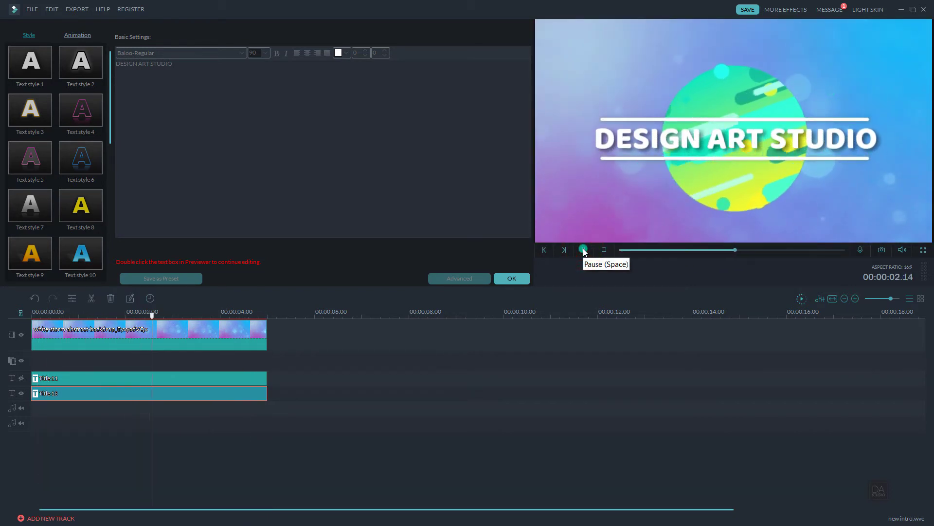
pyautogui.click(583, 250)
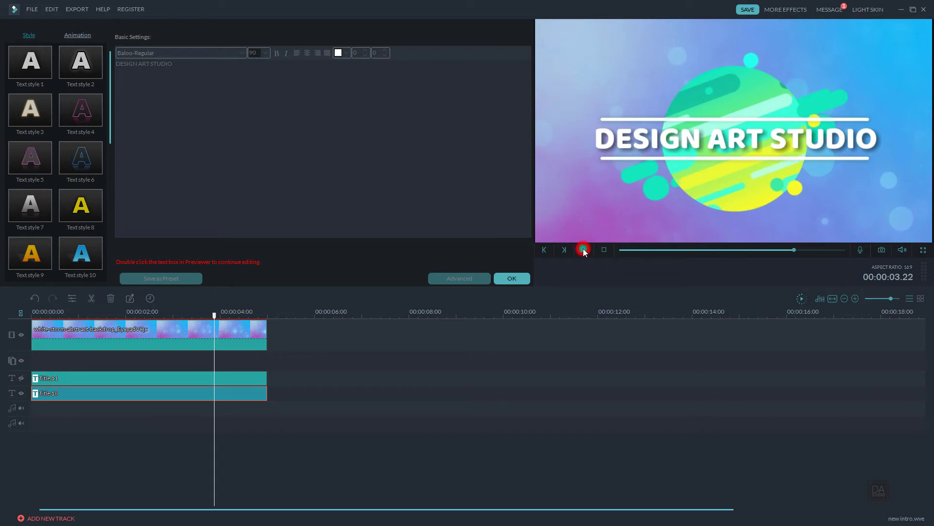
pyautogui.click(212, 315)
pyautogui.moveTo(212, 316); pyautogui.dragTo(52, 370)
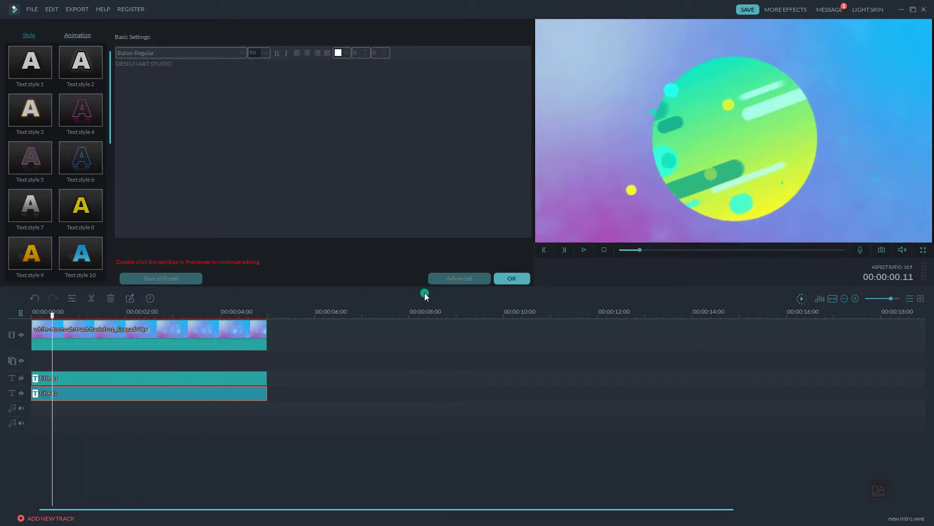
pyautogui.click(500, 279)
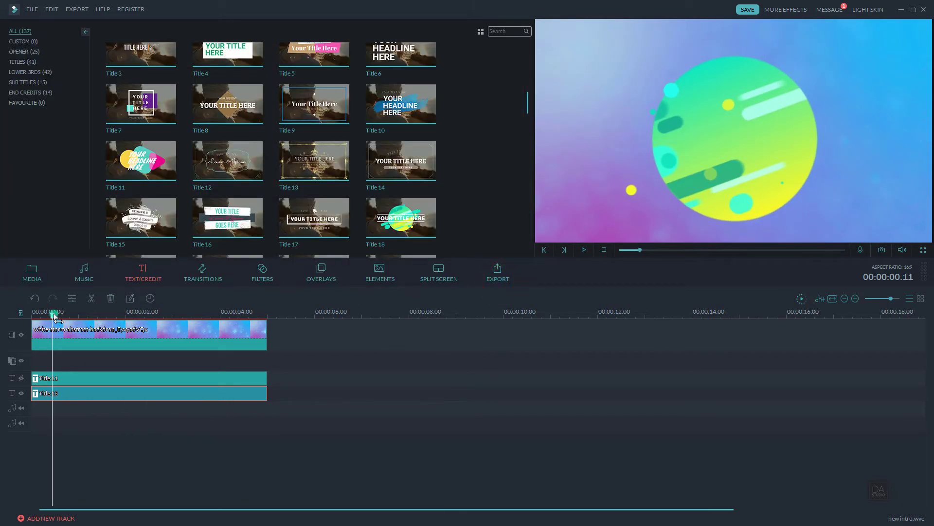
pyautogui.moveTo(57, 321); pyautogui.dragTo(81, 371)
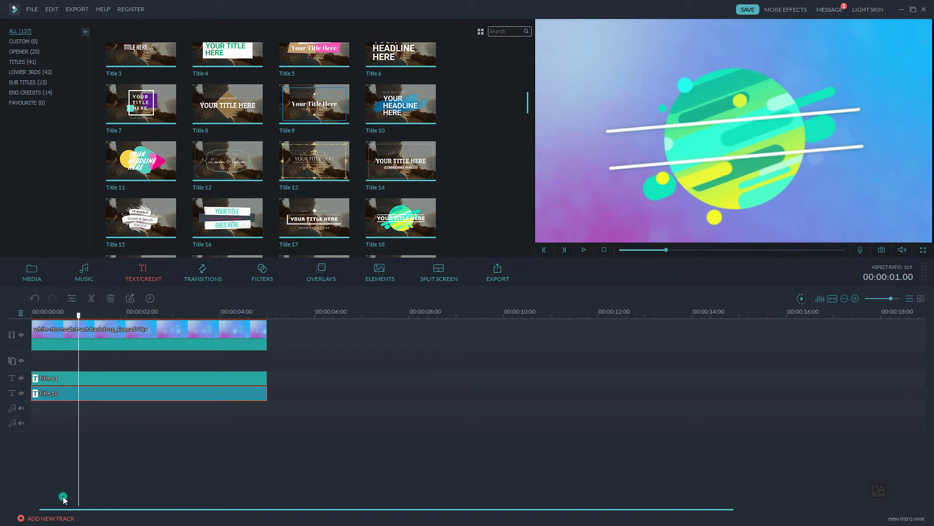
# Increase the number of text tracks to 3 and hide the second text track holding Title 18
pyautogui.click(58, 517)
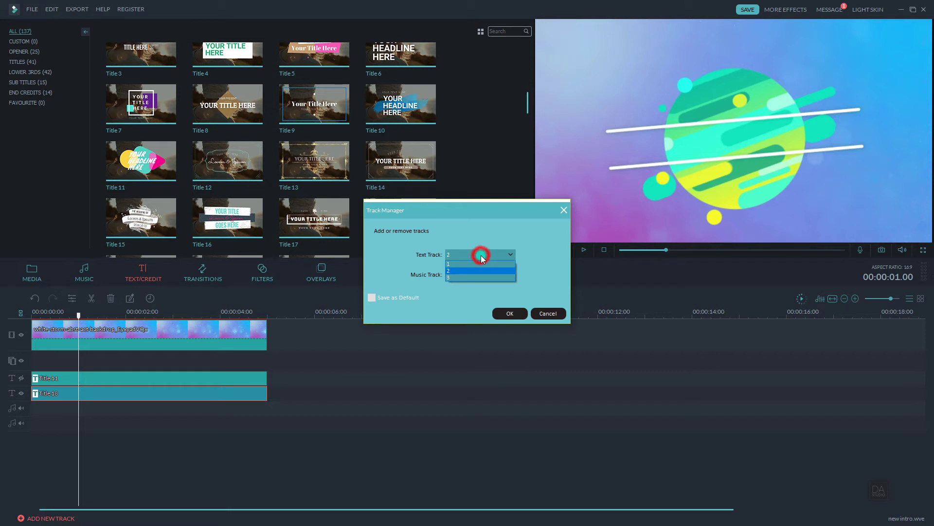
pyautogui.click(477, 276)
pyautogui.click(501, 316)
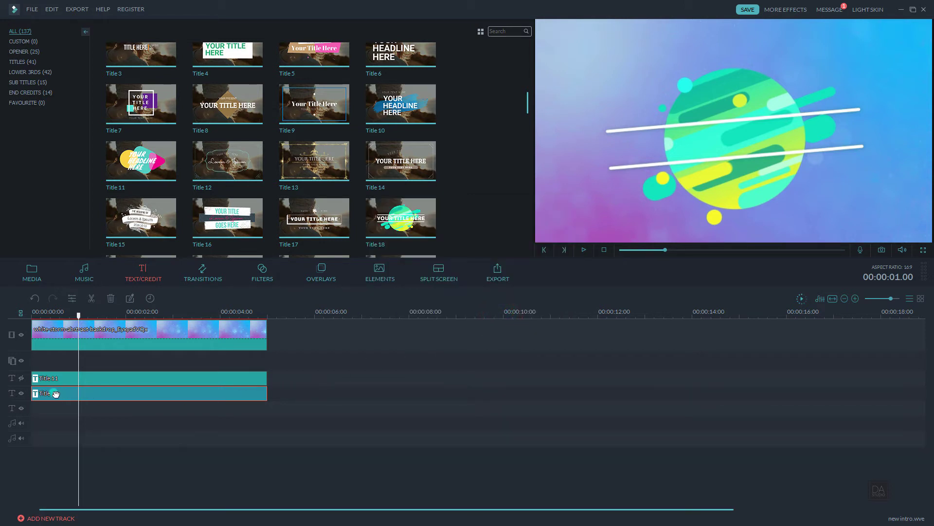
pyautogui.click(22, 393)
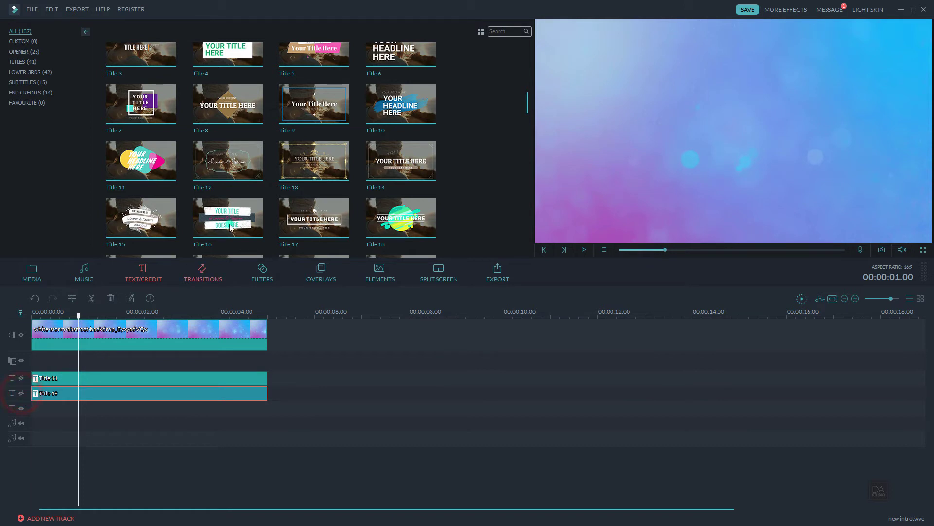
# Place the Title 7 preset at the start of the new third text track
pyautogui.moveTo(528, 107); pyautogui.dragTo(528, 99)
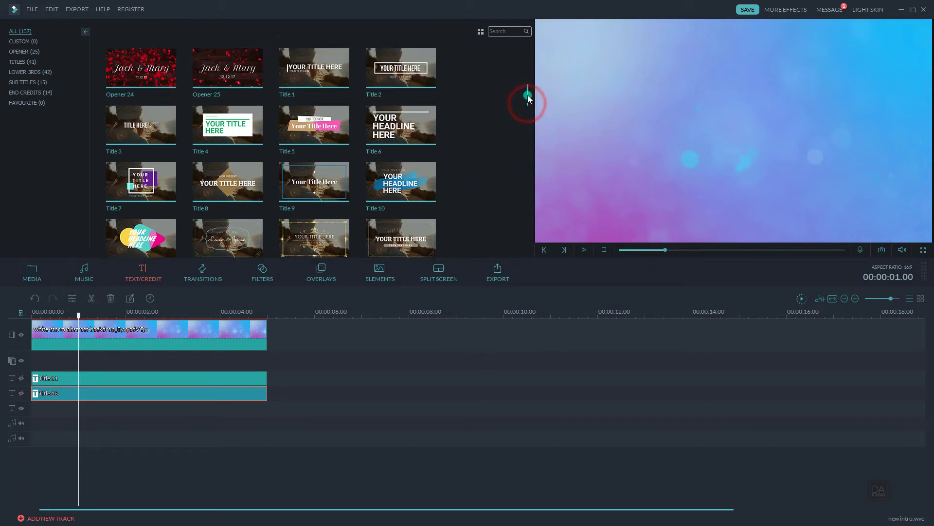
pyautogui.click(164, 184)
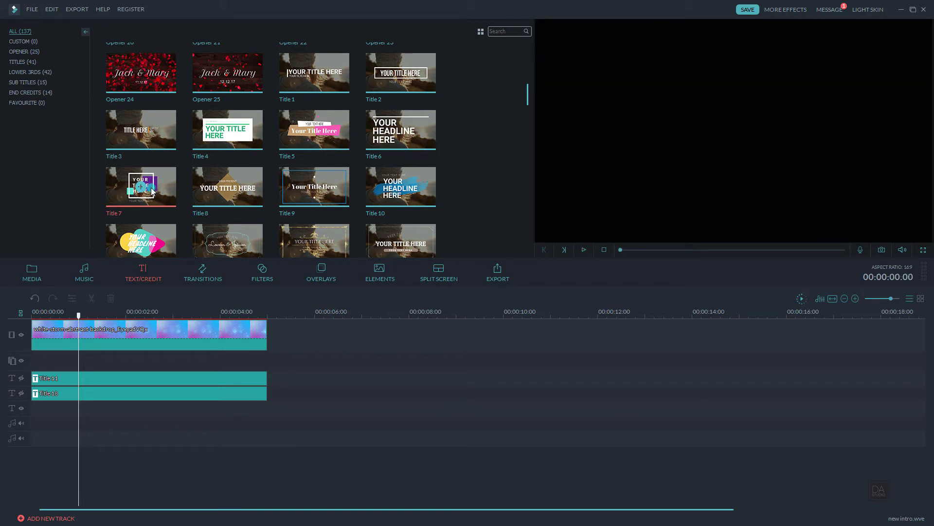
pyautogui.moveTo(158, 330); pyautogui.dragTo(59, 416)
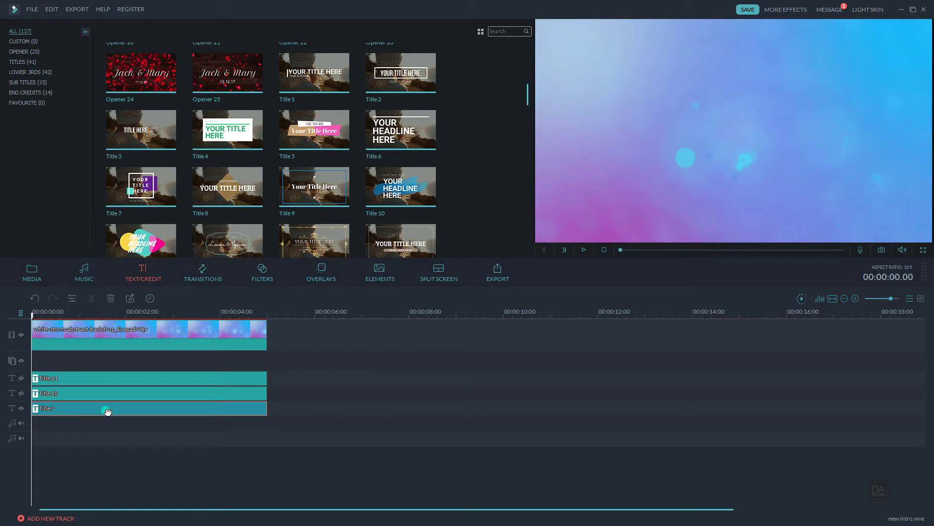
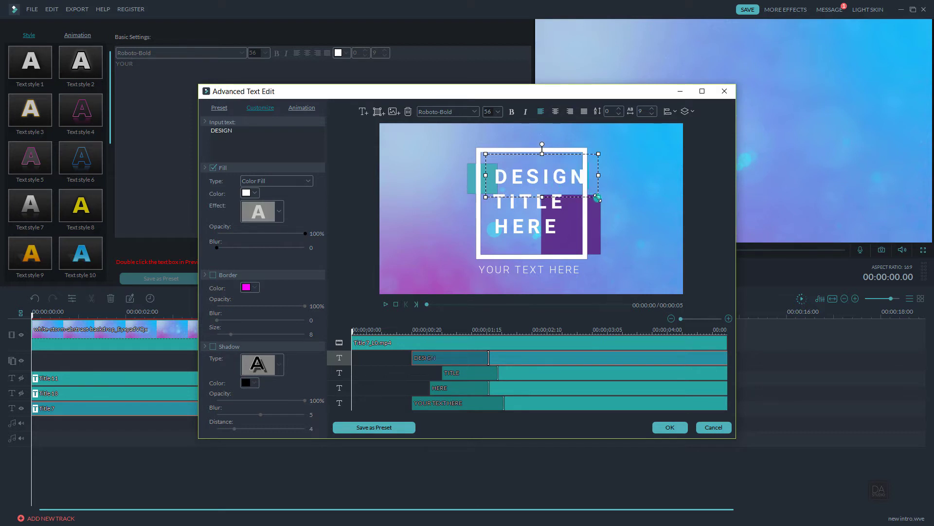
# Shrink the DESIGN text box in Advanced Text Edit and nudge it left to fit inside the white frame
pyautogui.moveTo(598, 197); pyautogui.dragTo(586, 195)
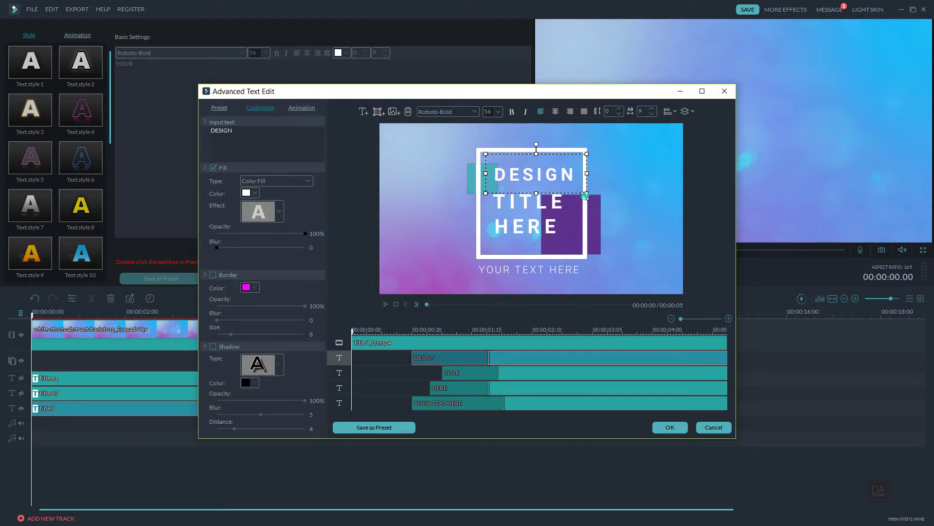
pyautogui.press('Left')
pyautogui.press('Left')
pyautogui.press('Left')
pyautogui.press('Left')
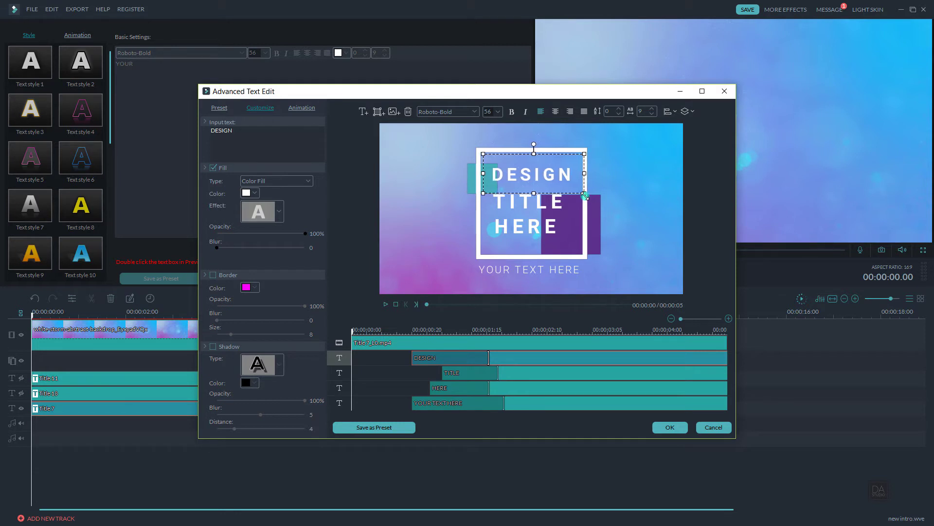
# Replace the HERE line with STUDIO and shrink its text box to fit inside the white frame
pyautogui.click(557, 207)
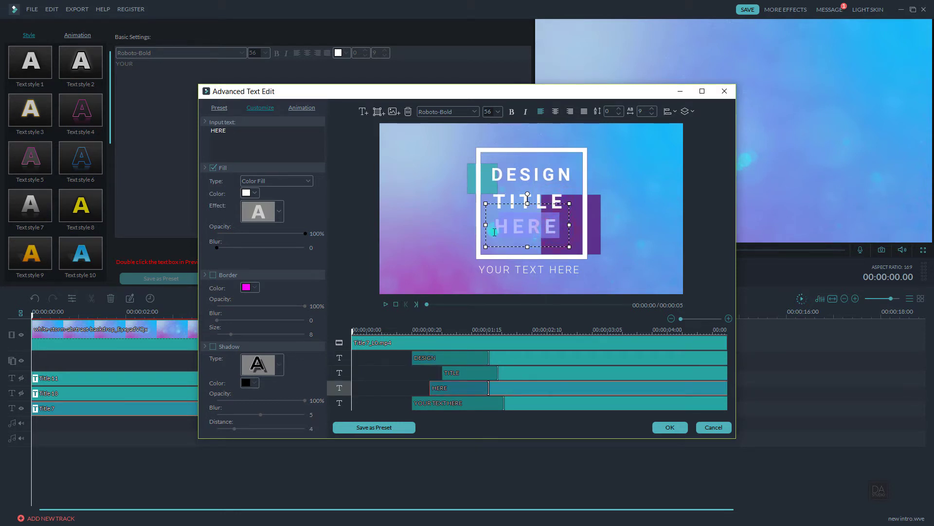
pyautogui.write('STUDIO')
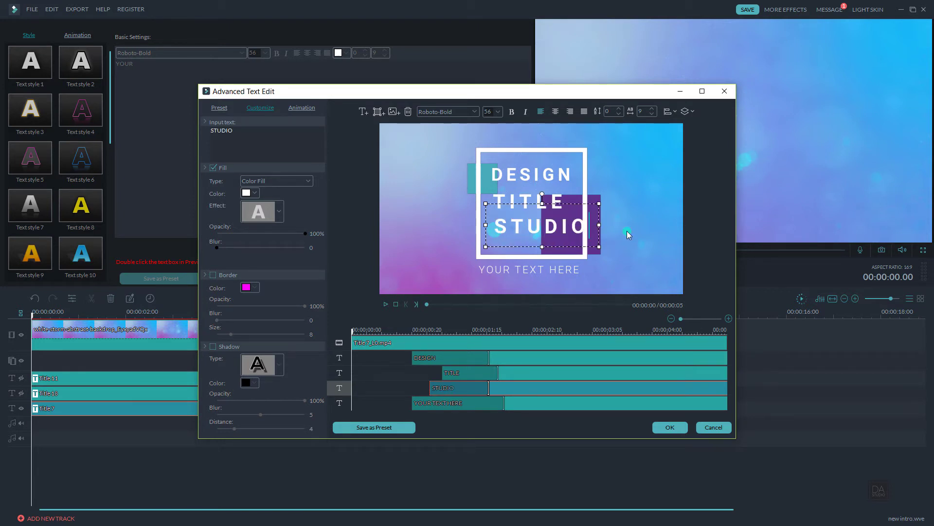
pyautogui.moveTo(600, 248); pyautogui.dragTo(589, 245)
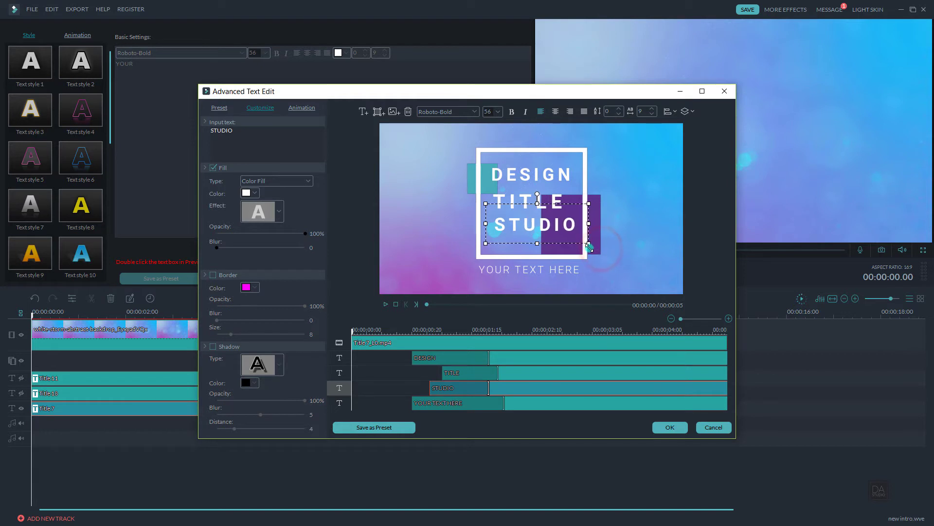
# Nudge the STUDIO line left and slightly down to line it up with DESIGN
pyautogui.press('Left')
pyautogui.press('Left')
pyautogui.press('Left')
pyautogui.press('Left')
pyautogui.press('Left')
pyautogui.press('Left')
pyautogui.press('Left')
pyautogui.press('Left')
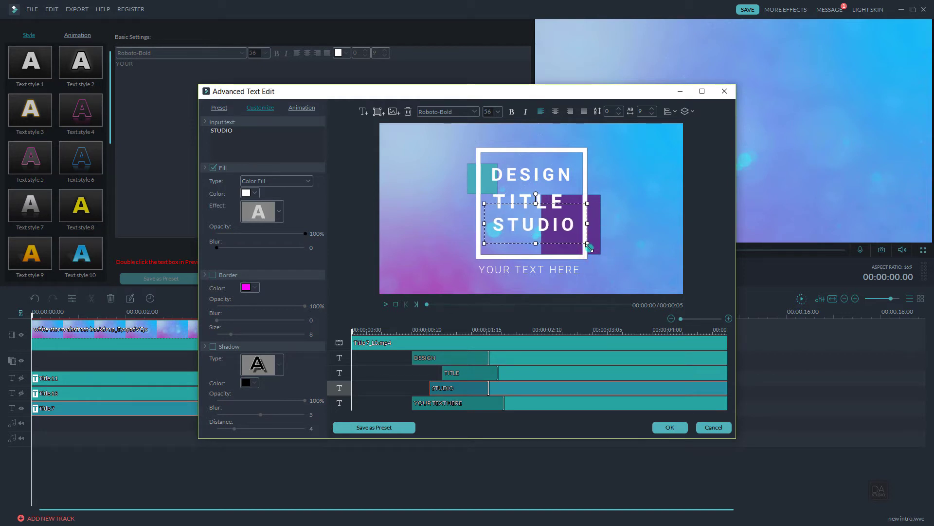
pyautogui.press('Down')
pyautogui.press('Down')
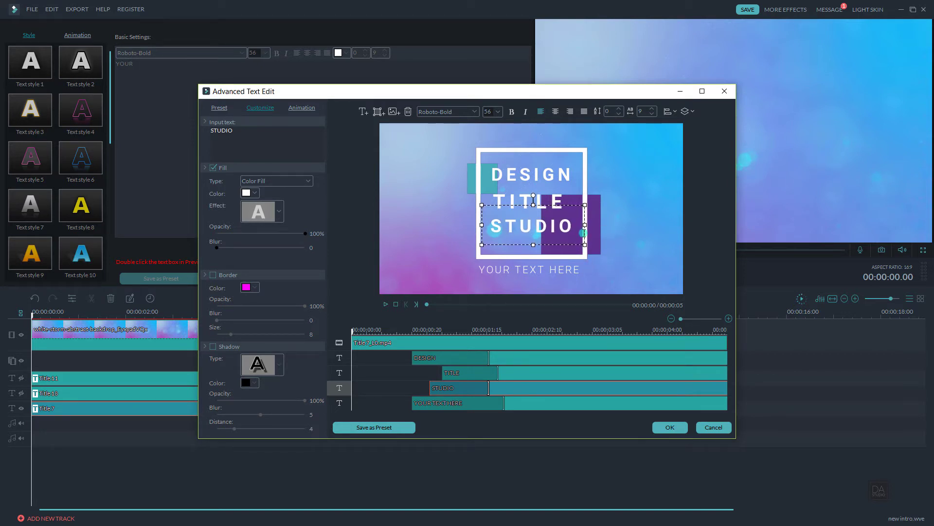
# Replace the TITLE line with ART and center it between the DESIGN and STUDIO lines
pyautogui.moveTo(558, 201); pyautogui.dragTo(499, 199)
pyautogui.doubleClick(498, 200)
pyautogui.write('ART')
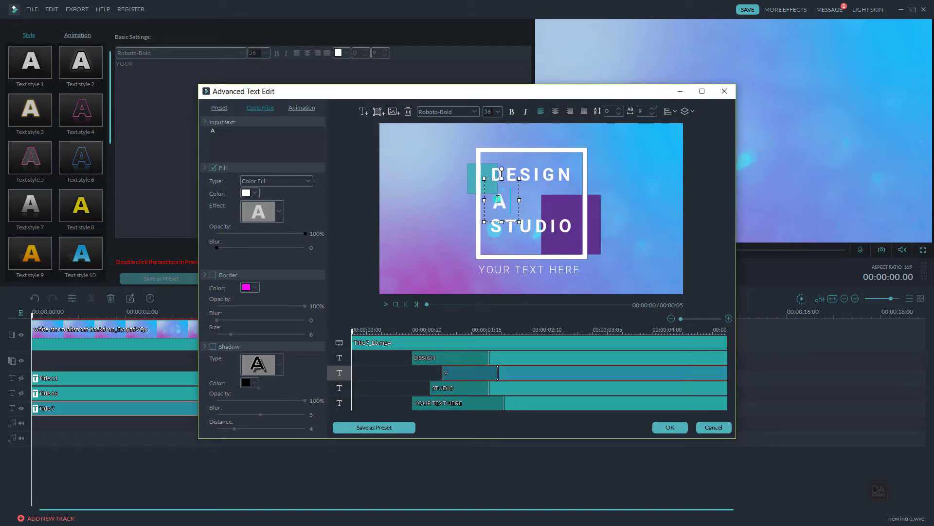
pyautogui.click(555, 111)
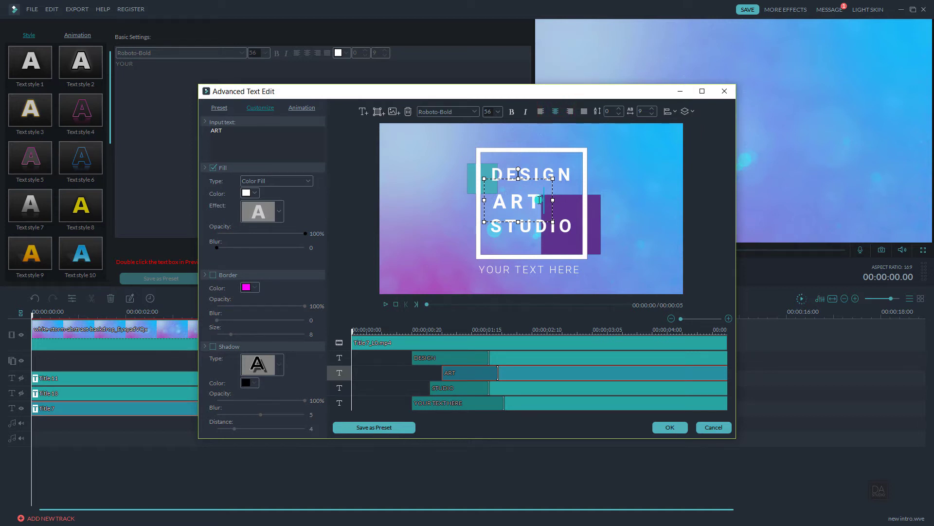
pyautogui.click(515, 387)
pyautogui.click(524, 370)
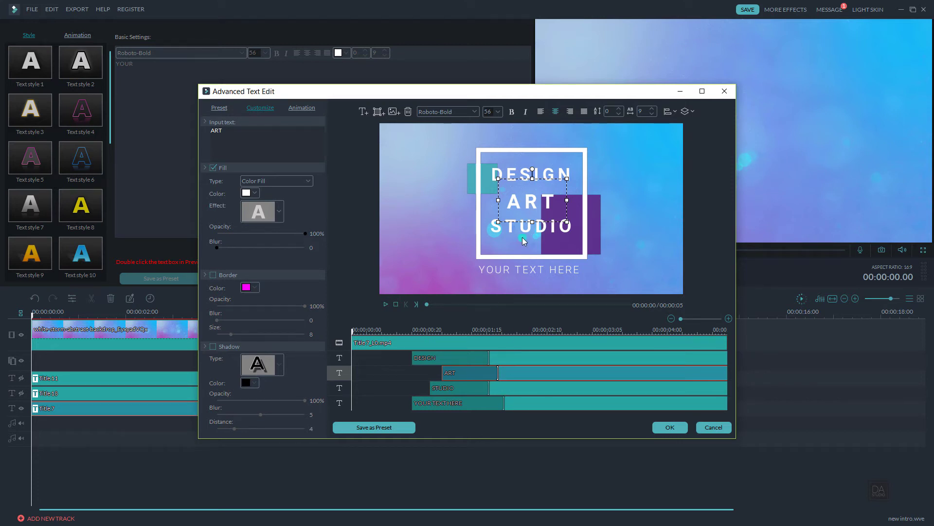
# Set the font of the DESIGN, ART and STUDIO lines together to Montserrat Bold
pyautogui.click(525, 403)
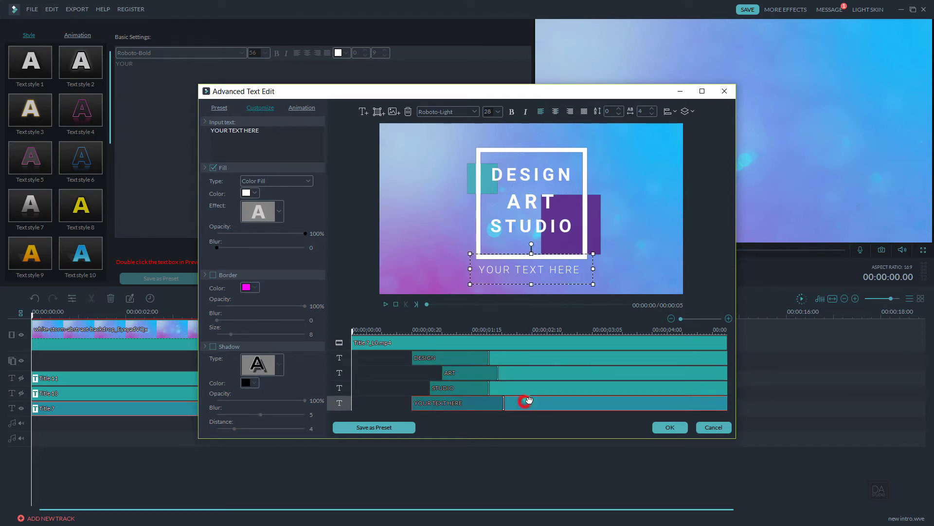
pyautogui.click(527, 388)
pyautogui.click(527, 374)
pyautogui.click(531, 358)
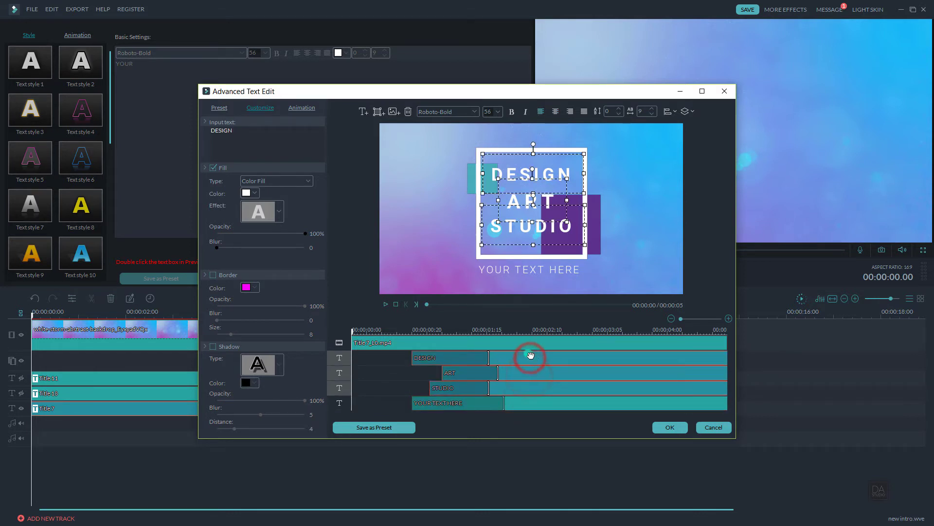
pyautogui.click(453, 112)
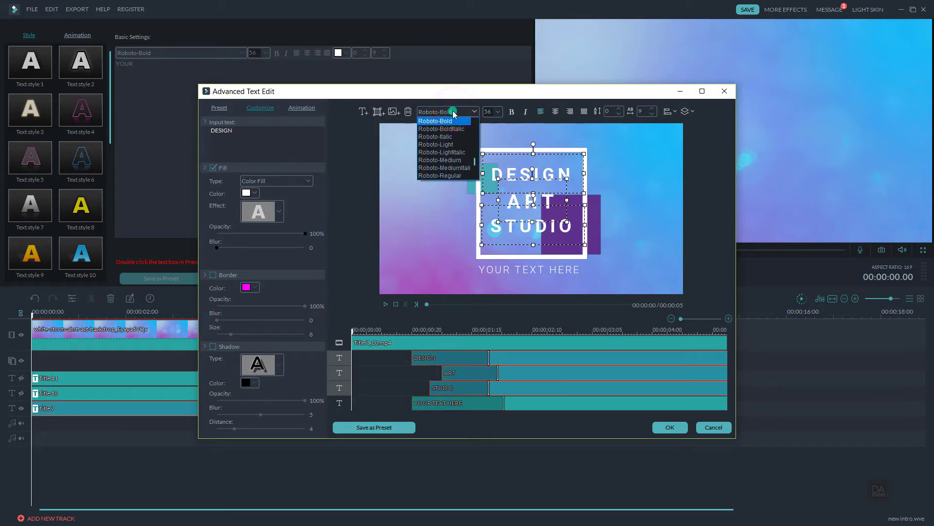
pyautogui.scroll(-5, 453, 156)
pyautogui.scroll(5, 453, 167)
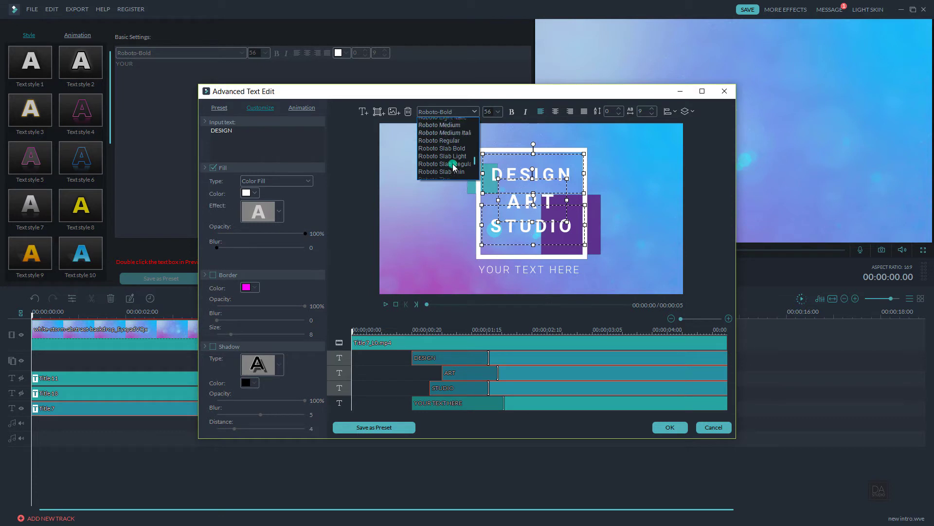
pyautogui.scroll(6, 453, 167)
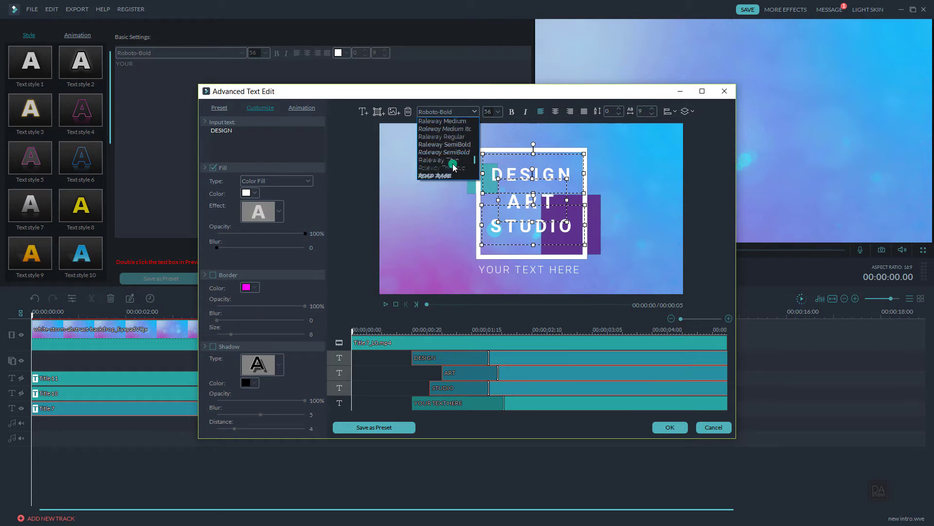
pyautogui.scroll(8, 453, 166)
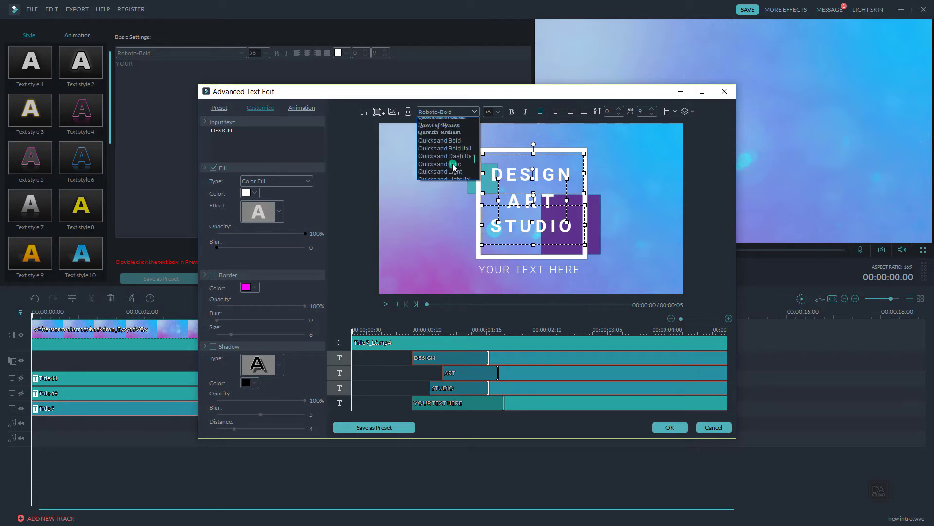
pyautogui.scroll(5, 453, 167)
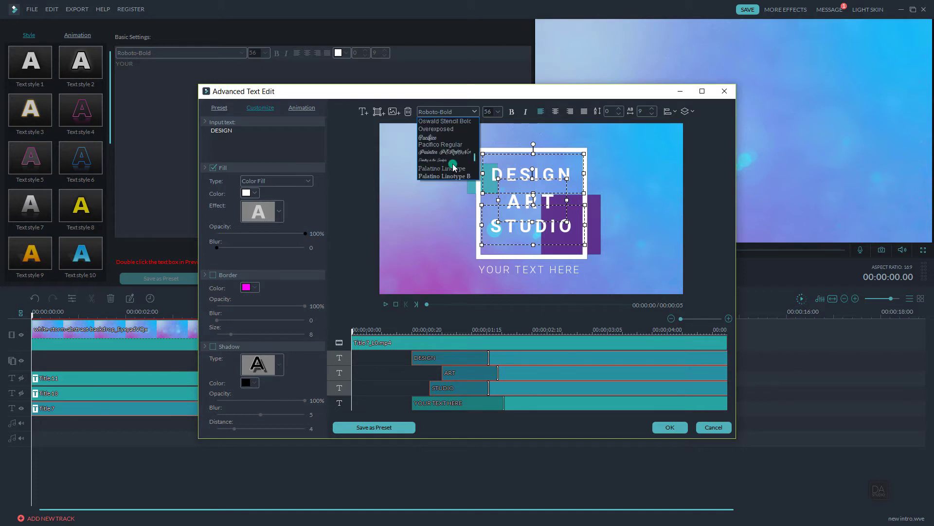
pyautogui.scroll(6, 454, 167)
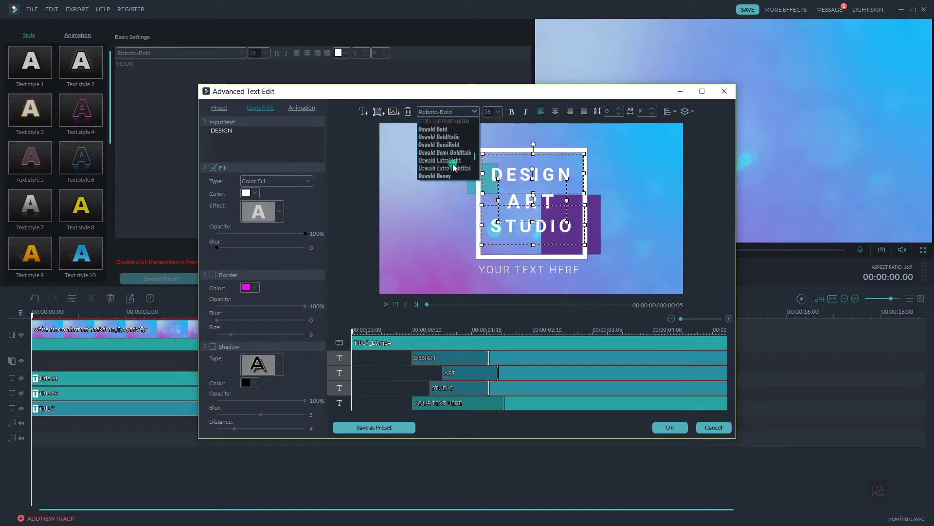
pyautogui.scroll(6, 453, 167)
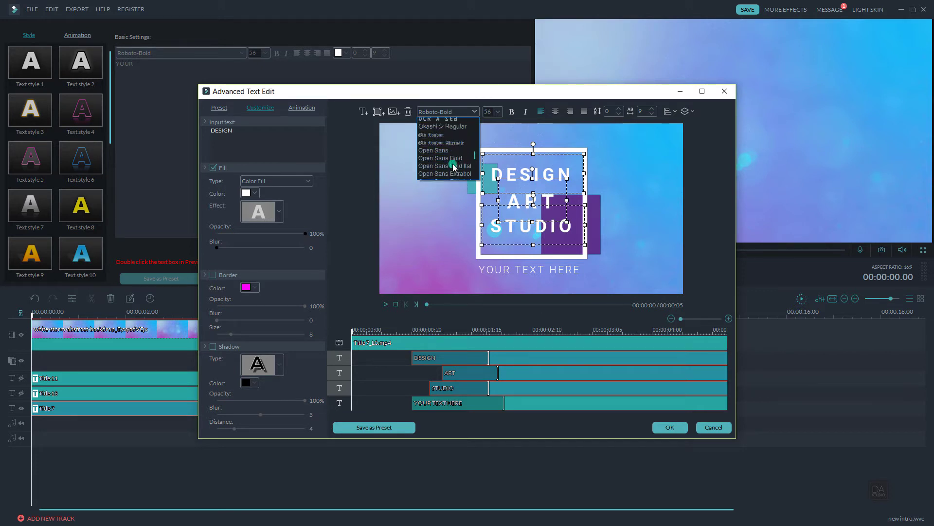
pyautogui.scroll(6, 453, 167)
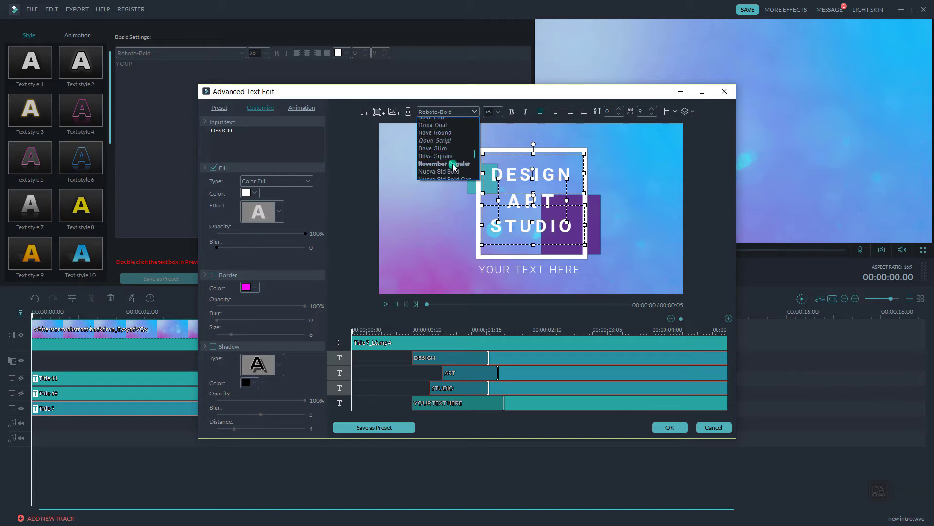
pyautogui.scroll(4, 453, 167)
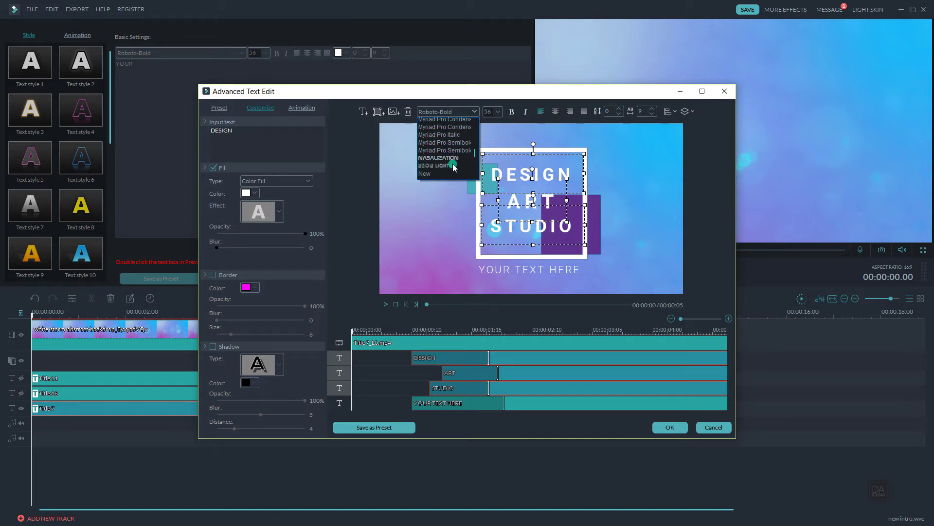
pyautogui.scroll(6, 453, 167)
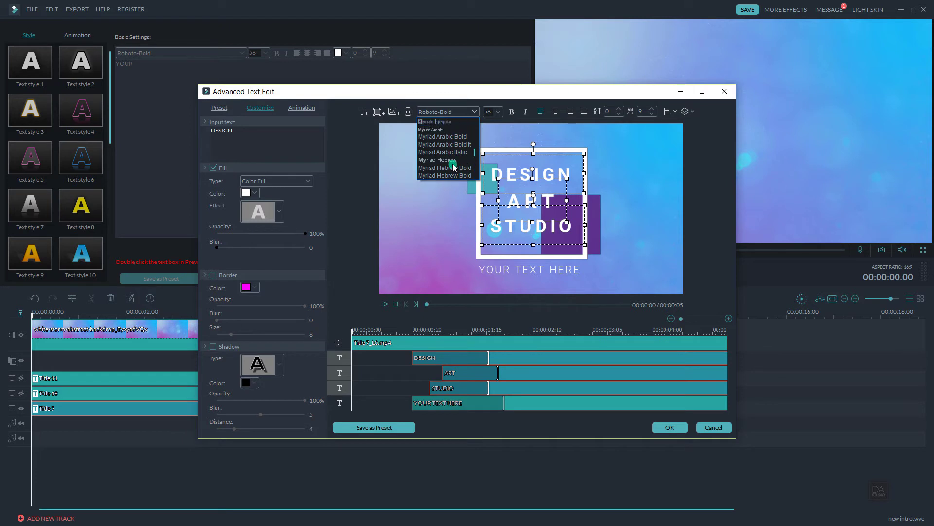
pyautogui.scroll(6, 453, 167)
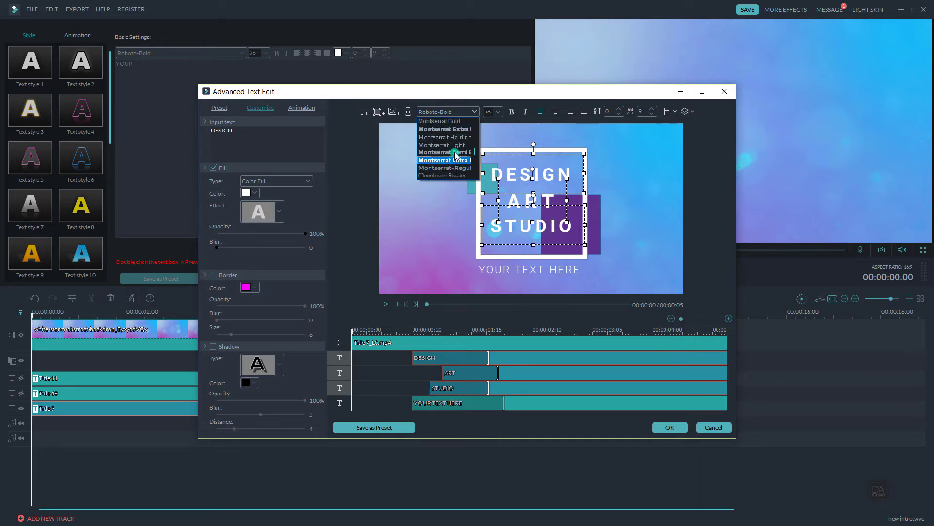
pyautogui.click(457, 122)
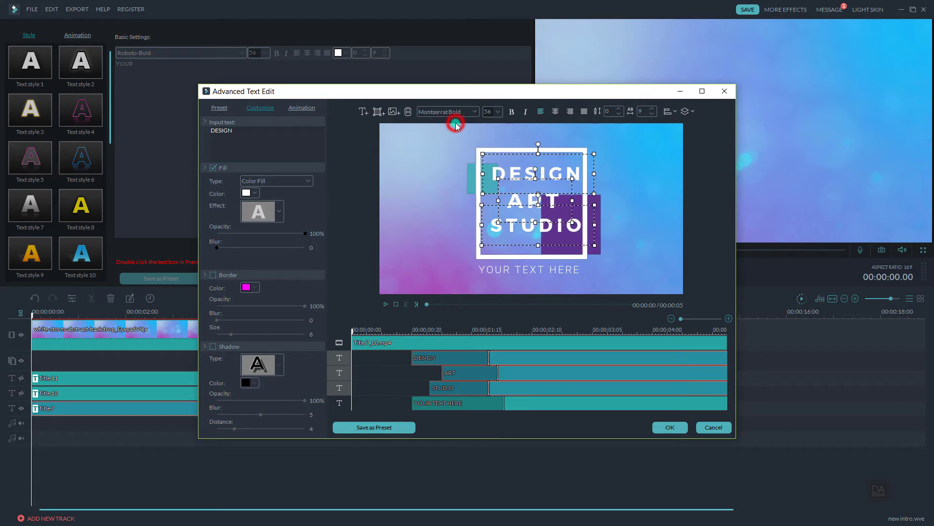
# Shrink the STUDIO text box slightly and nudge the three selected title lines left and down within the white frame
pyautogui.moveTo(594, 243); pyautogui.dragTo(594, 244)
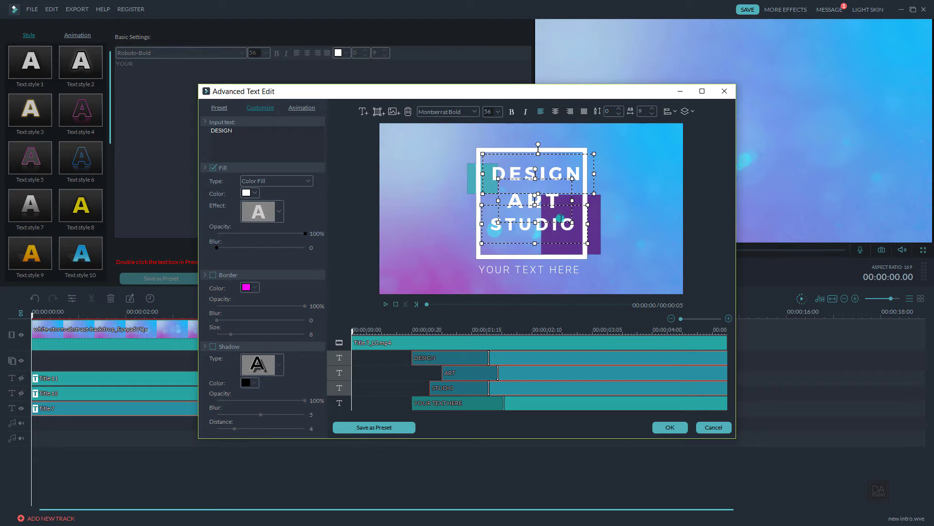
pyautogui.moveTo(560, 219); pyautogui.dragTo(559, 220)
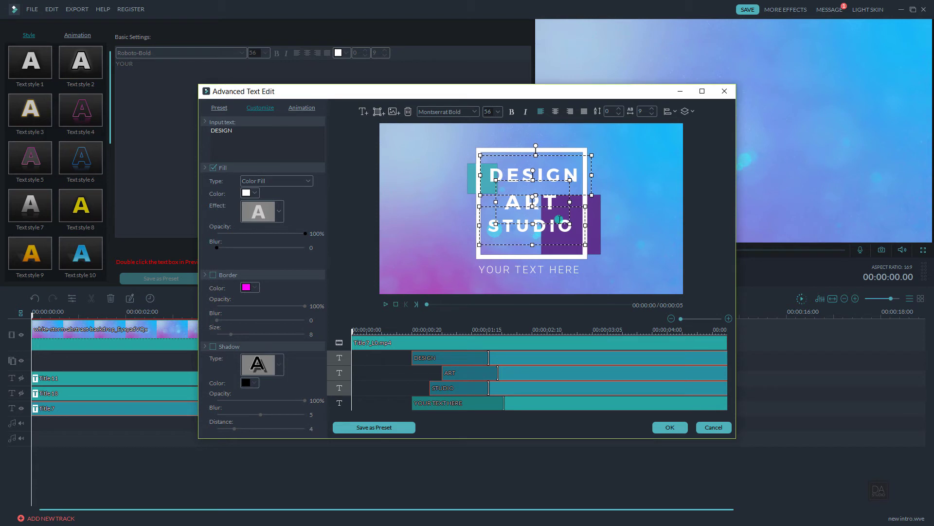
# Try the Left and Center object alignments on the DESIGN, ART and STUDIO lines, and deselect them
pyautogui.click(691, 115)
pyautogui.click(665, 115)
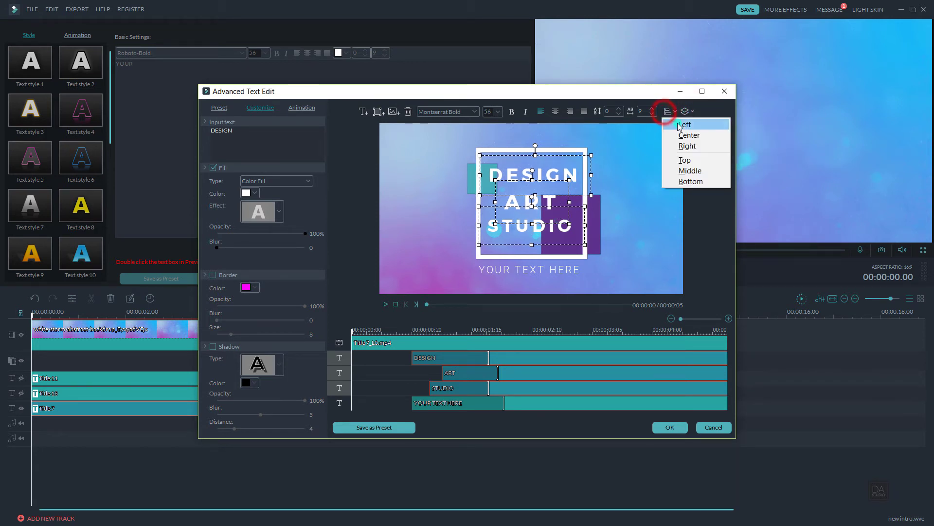
pyautogui.click(682, 129)
pyautogui.click(675, 116)
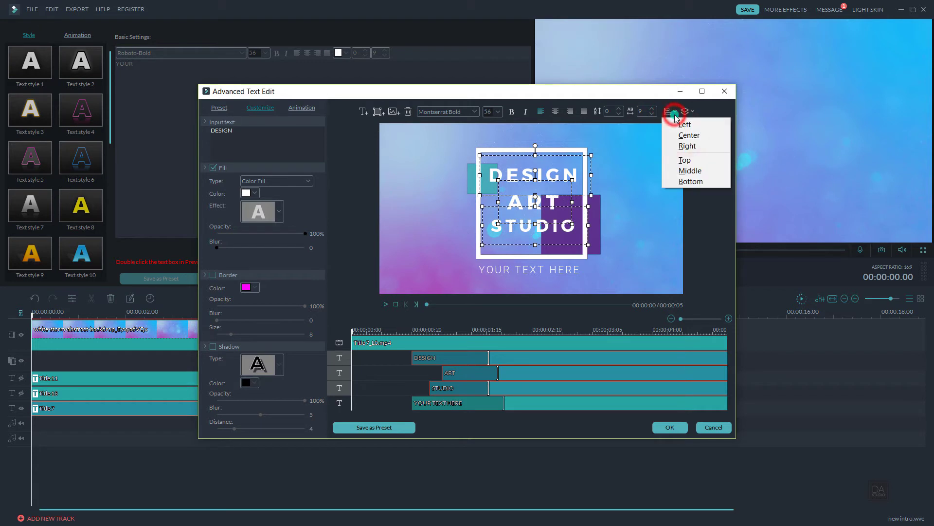
pyautogui.click(709, 110)
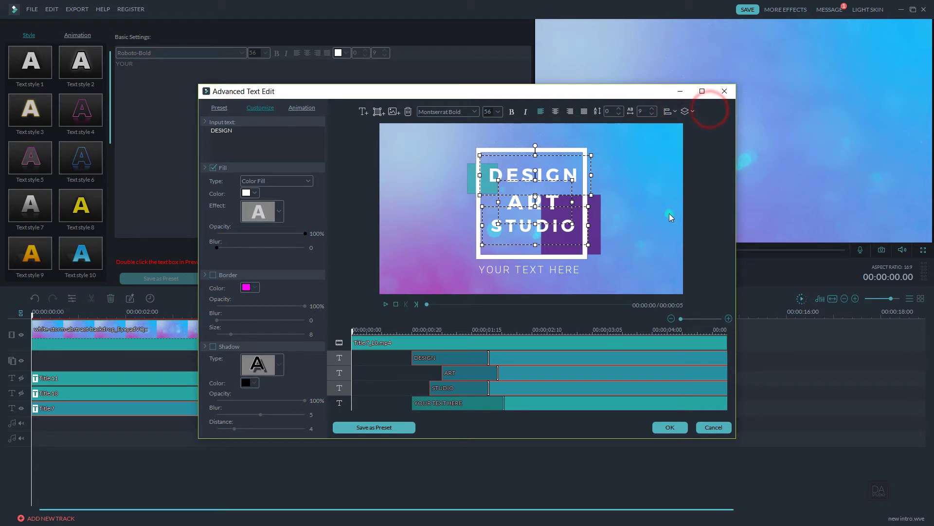
pyautogui.press('Down')
pyautogui.press('Up')
pyautogui.press('Up')
pyautogui.press('Down')
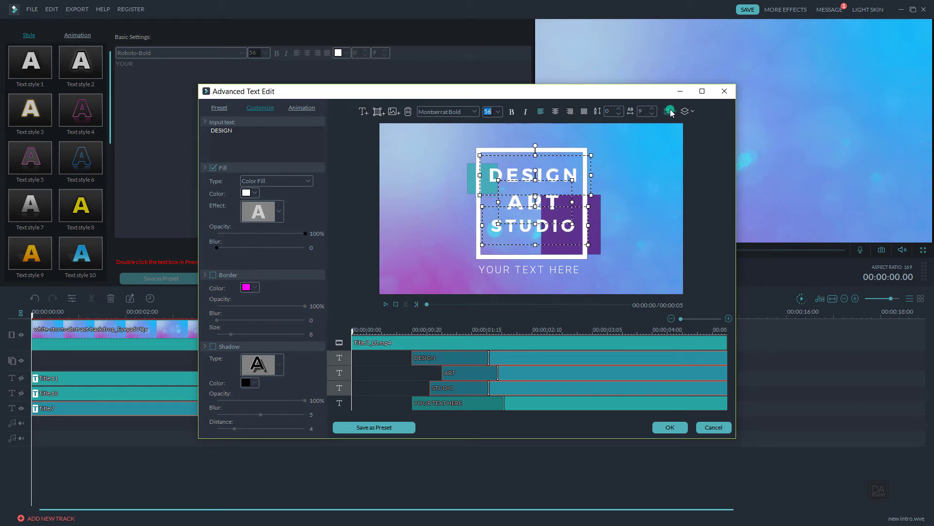
pyautogui.click(670, 110)
pyautogui.click(678, 136)
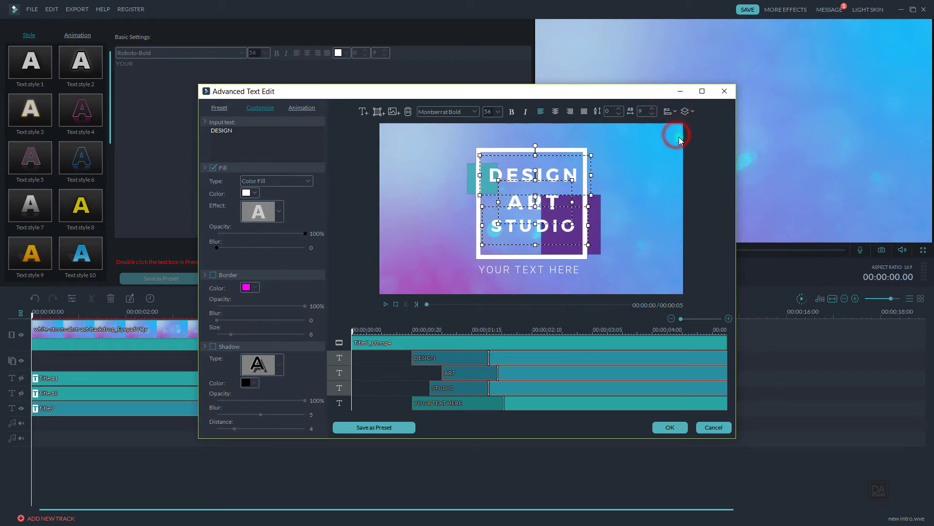
pyautogui.click(668, 194)
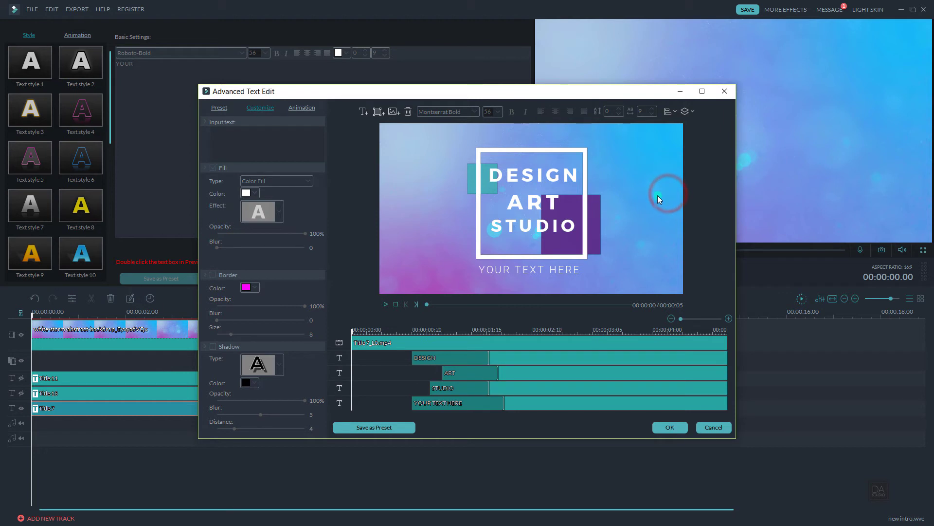
# Play the title animation preview to check the DESIGN ART STUDIO text
pyautogui.click(661, 428)
pyautogui.click(387, 306)
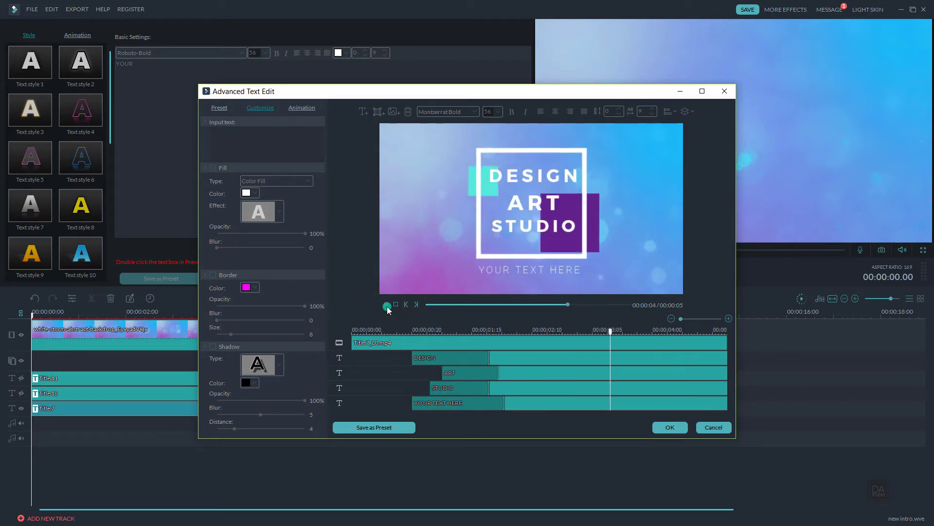
pyautogui.click(387, 305)
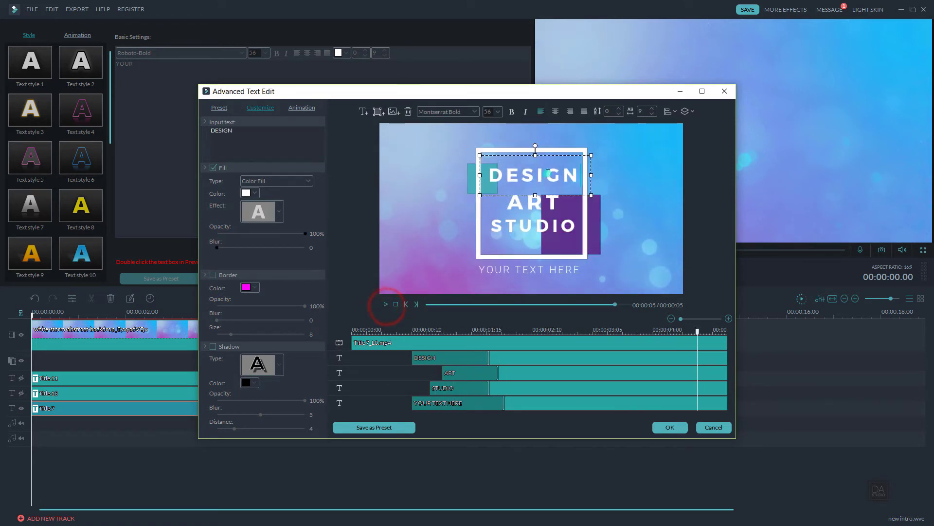
# Try the Center alignment on the DESIGN line and set its font to Montserrat Extra Bold
pyautogui.click(675, 115)
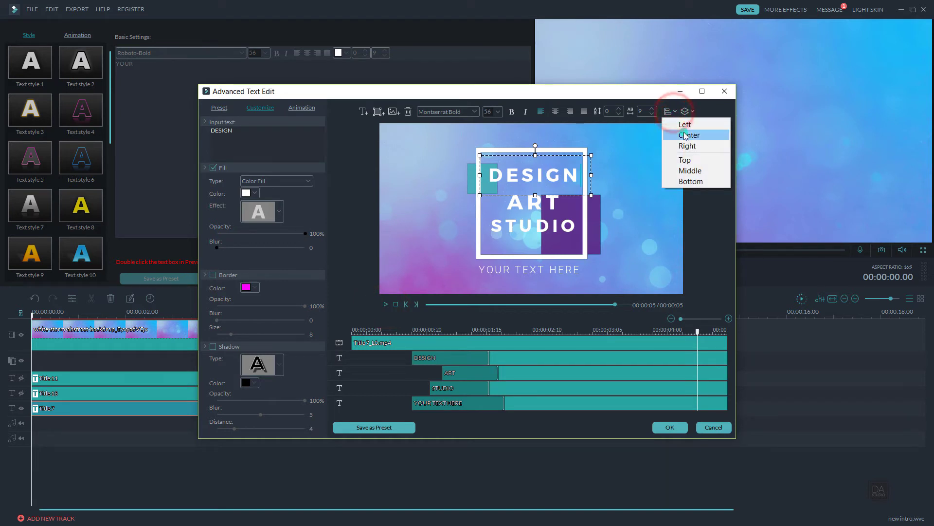
pyautogui.click(685, 132)
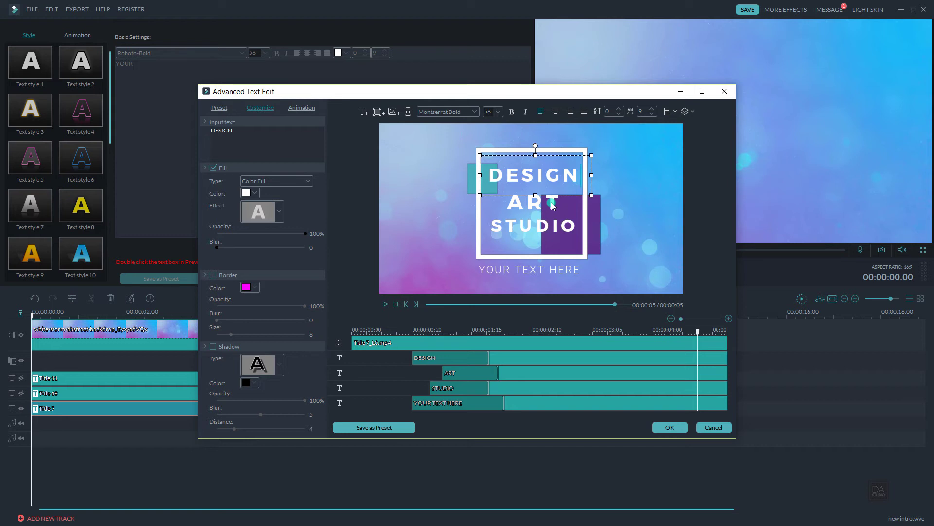
pyautogui.press('Down')
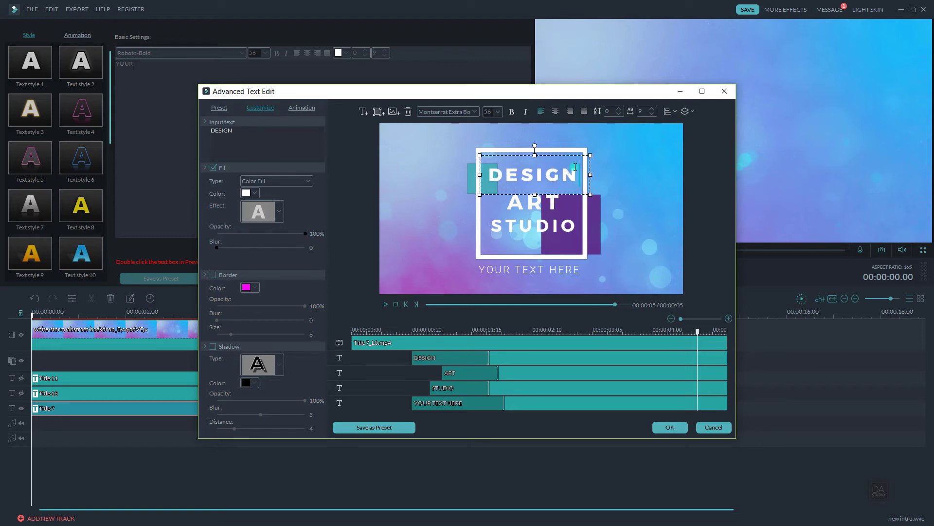
# Nudge DESIGN slightly left and ART slightly up inside the white frame, and preview the title animation
pyautogui.click(549, 358)
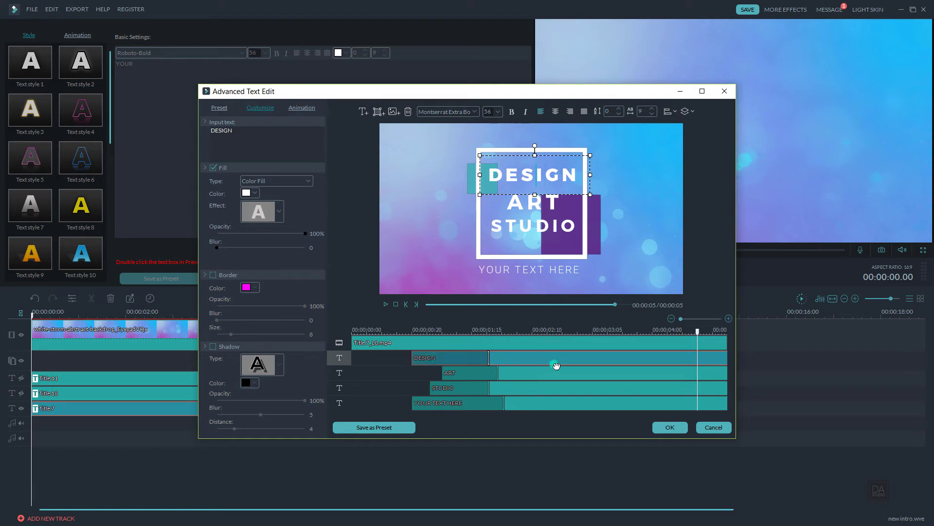
pyautogui.click(553, 369)
pyautogui.click(563, 355)
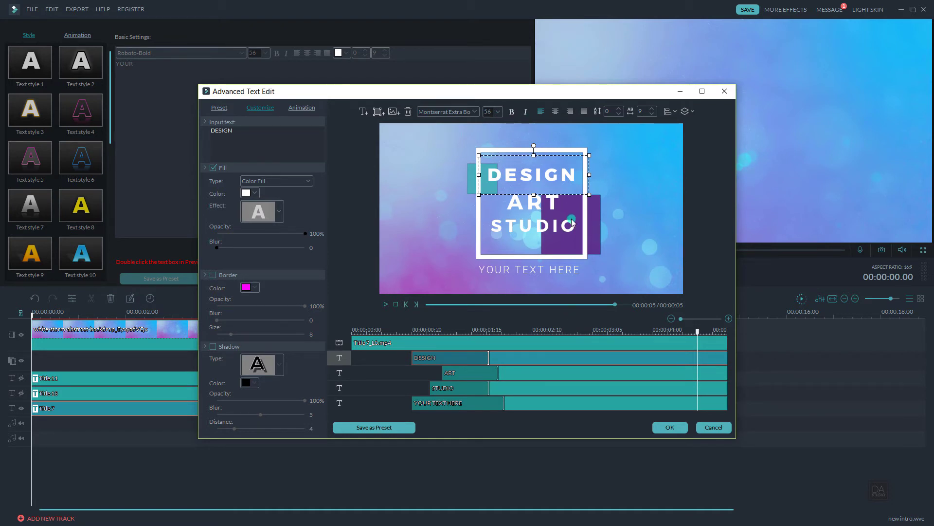
pyautogui.click(564, 374)
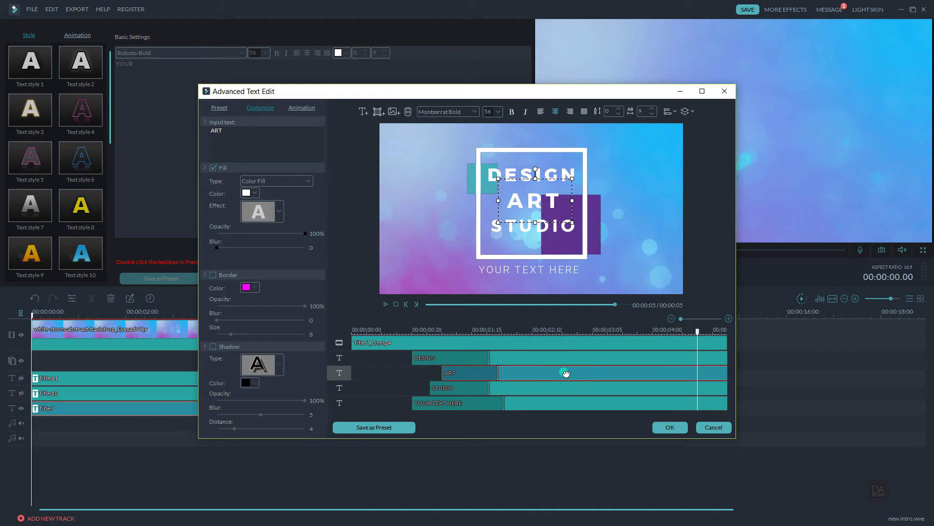
pyautogui.click(388, 306)
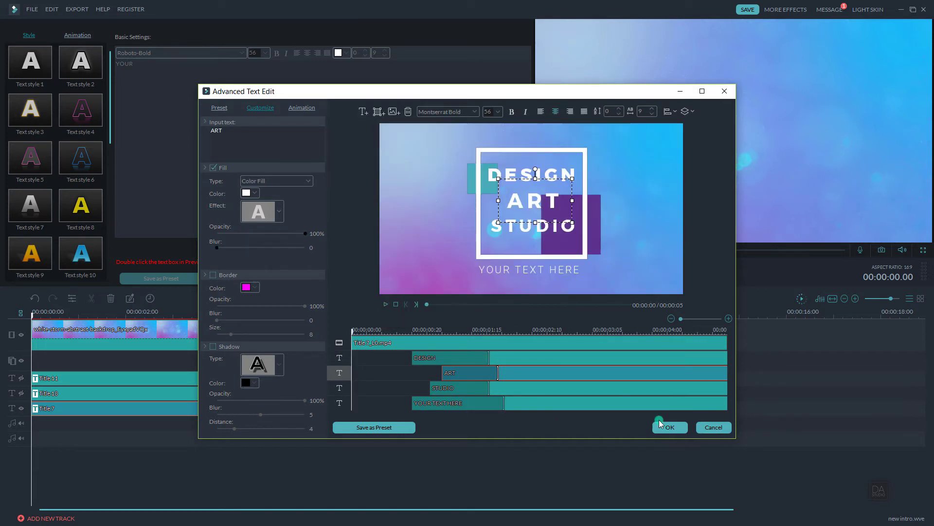
# Set the STUDIO line's font to Montserrat Extra Bold at size 62, and try the Center object alignment on it
pyautogui.click(568, 231)
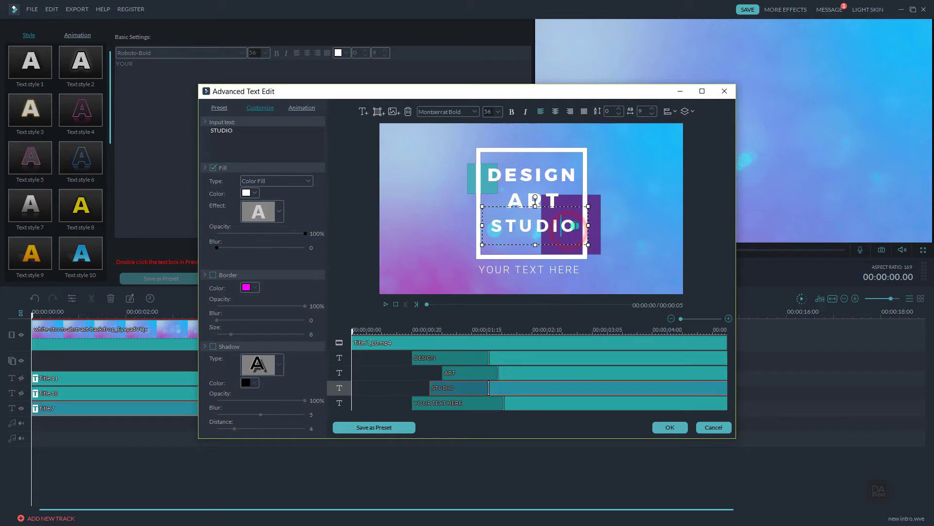
pyautogui.click(475, 112)
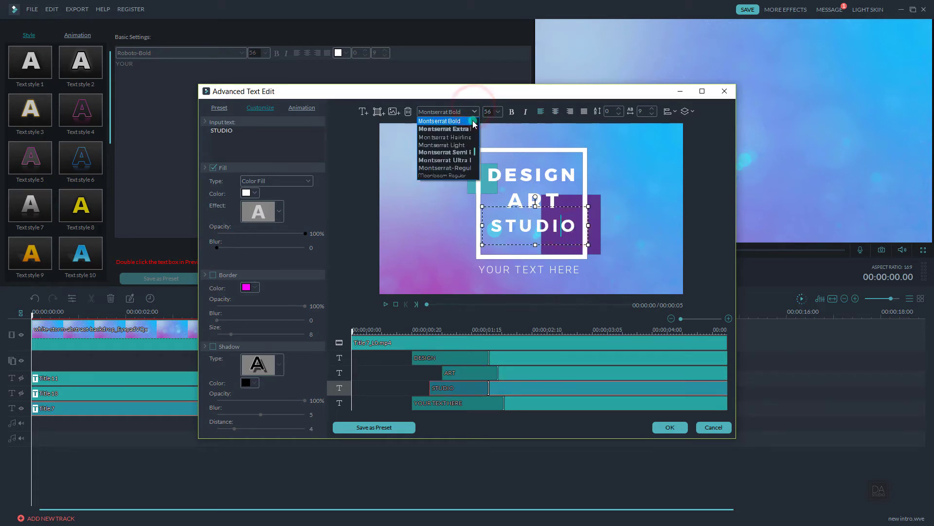
pyautogui.click(464, 129)
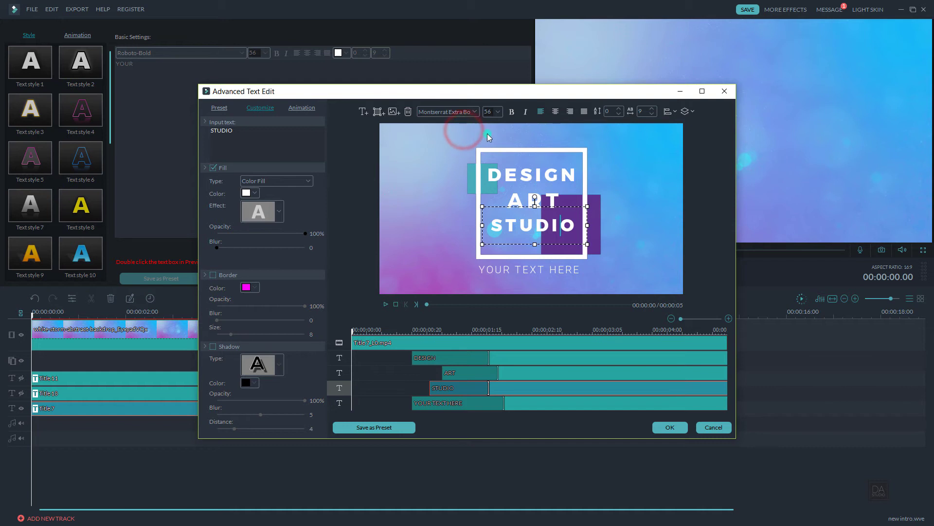
pyautogui.click(495, 113)
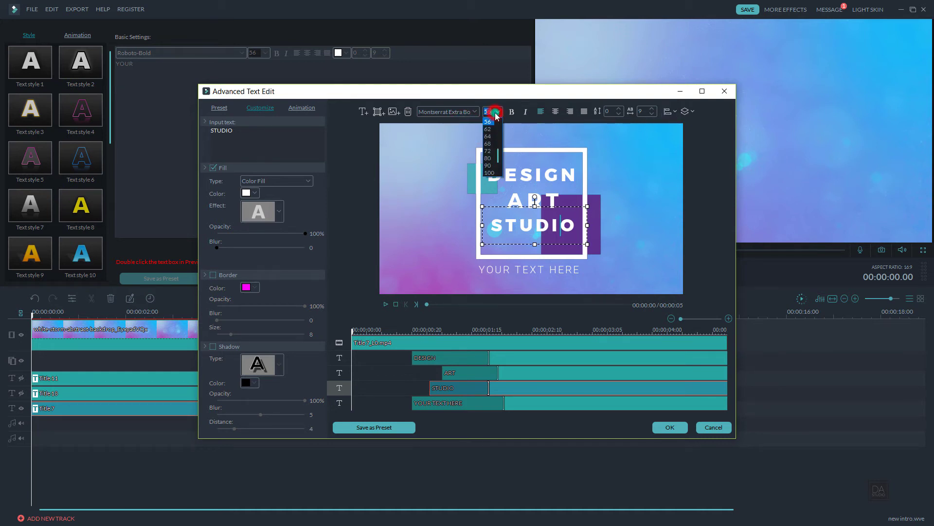
pyautogui.click(490, 129)
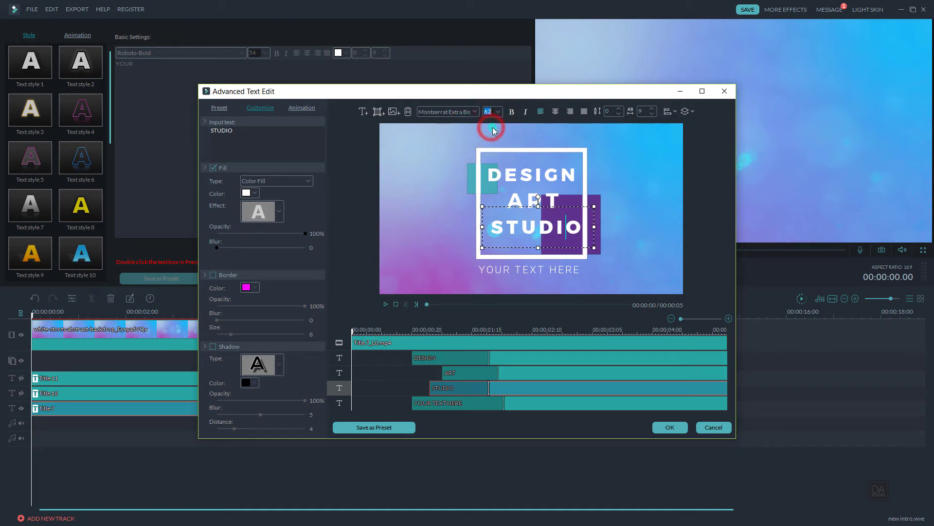
pyautogui.click(669, 112)
pyautogui.click(680, 136)
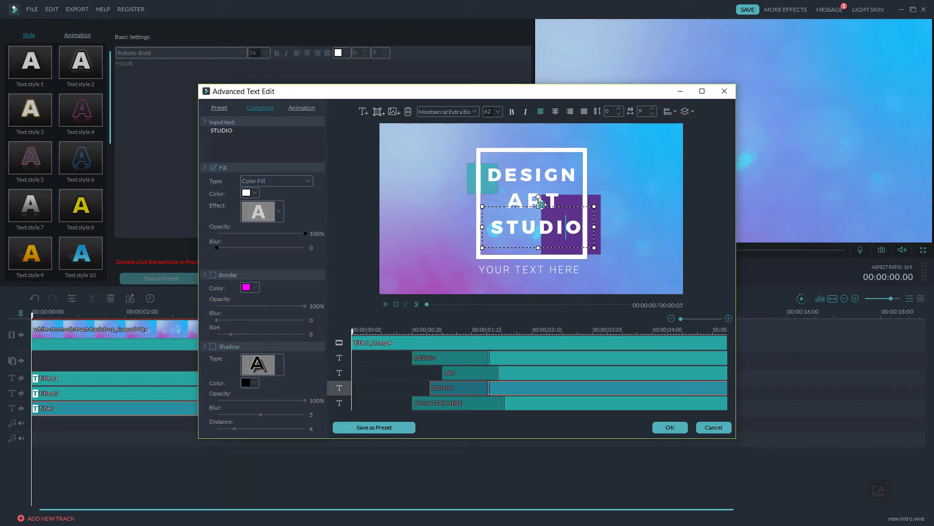
# Center-align ART with DESIGN and the frame clip, and center-align STUDIO with ART
pyautogui.click(542, 372)
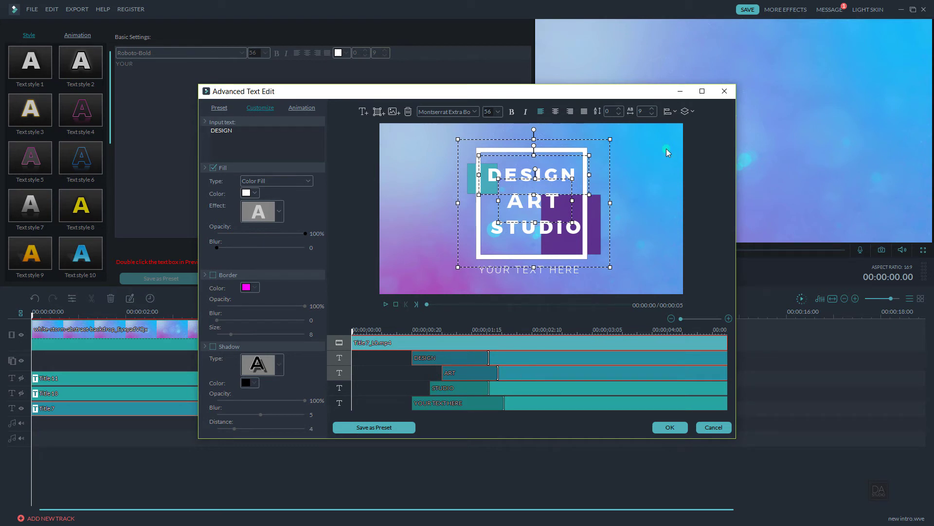
pyautogui.click(670, 112)
pyautogui.click(676, 138)
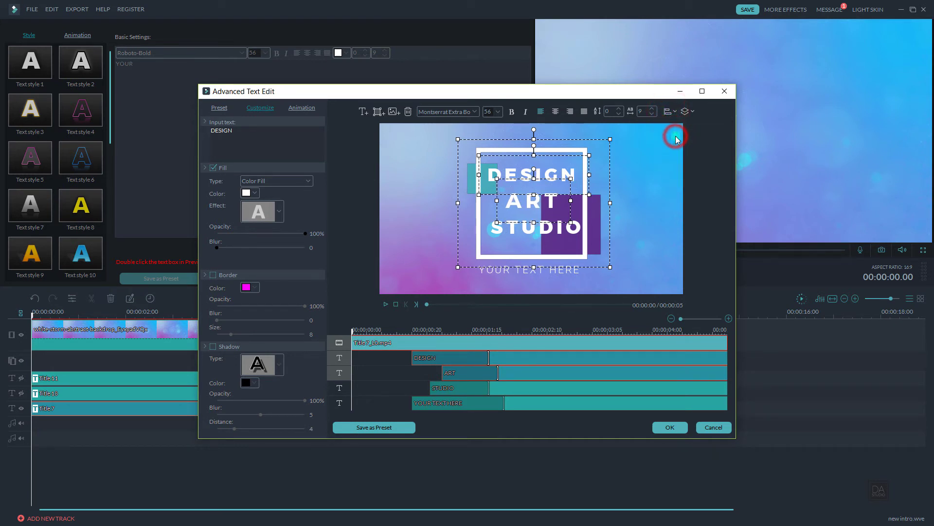
pyautogui.click(577, 235)
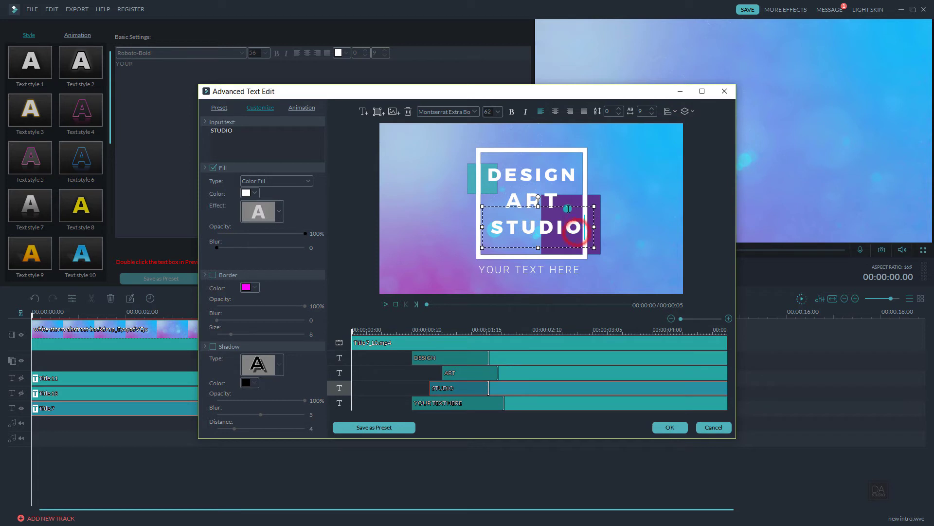
pyautogui.click(544, 375)
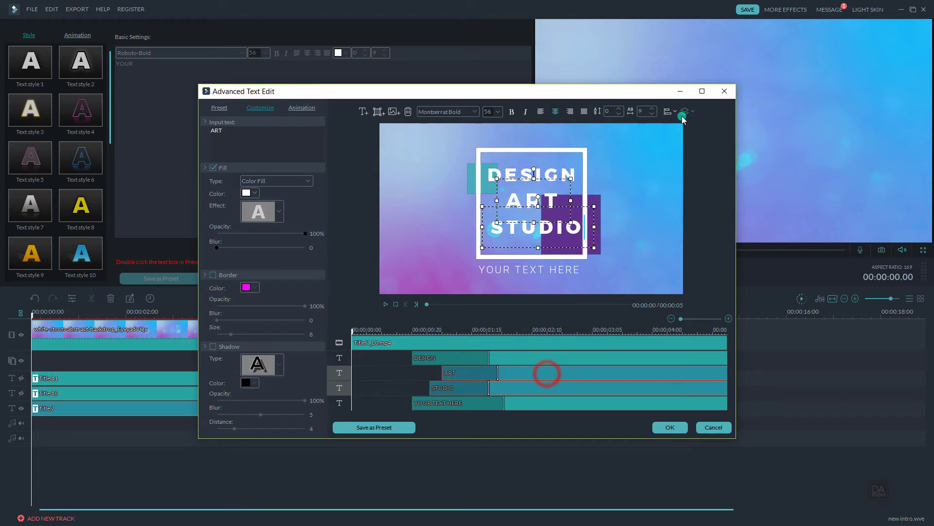
pyautogui.click(671, 112)
pyautogui.click(682, 134)
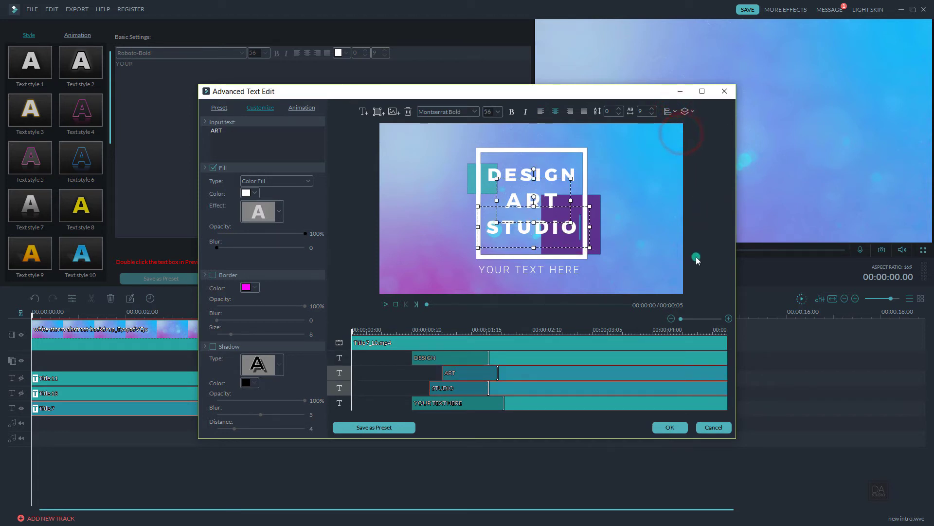
# Preview the title animation, apply the title edits, and play the intro in the main preview
pyautogui.click(388, 304)
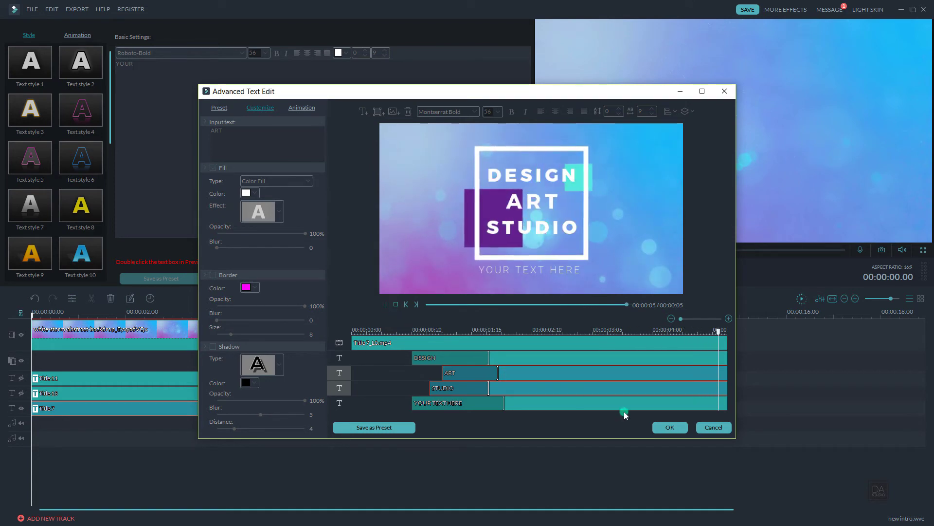
pyautogui.click(661, 428)
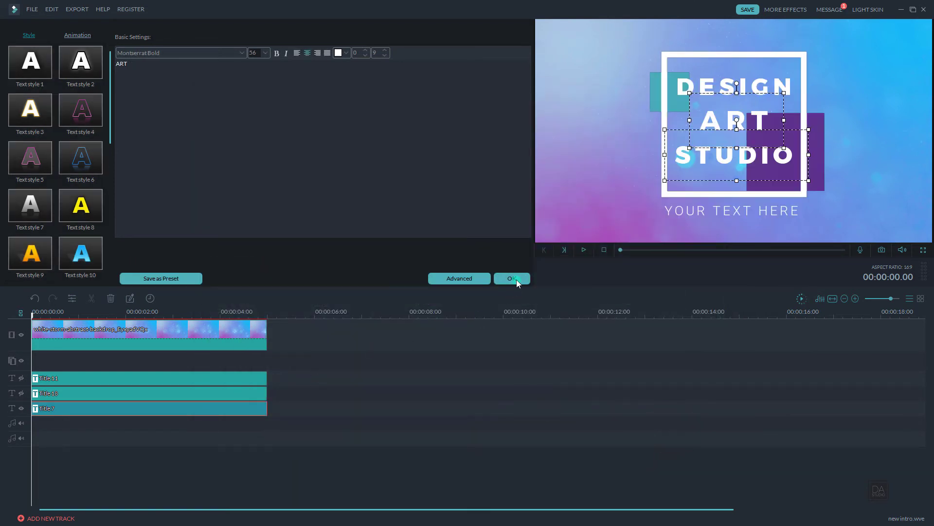
pyautogui.click(581, 250)
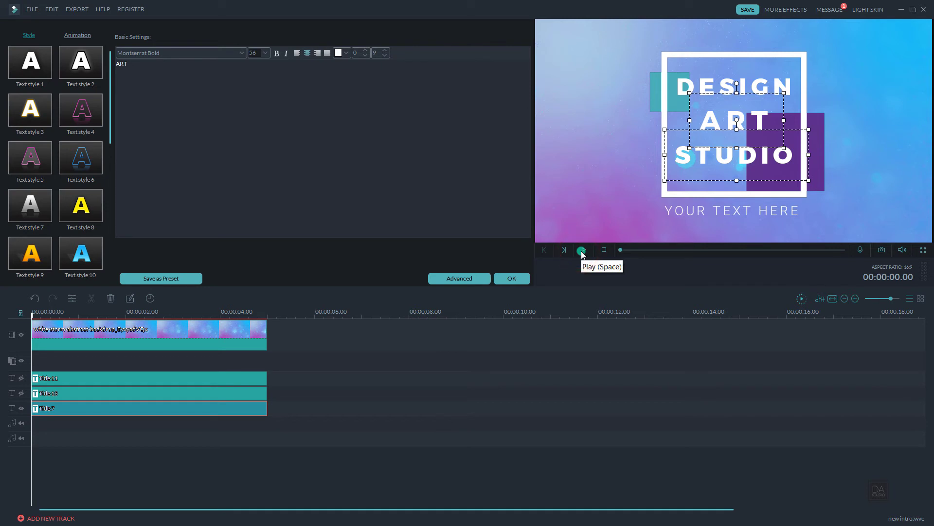
pyautogui.click(512, 280)
pyautogui.click(583, 251)
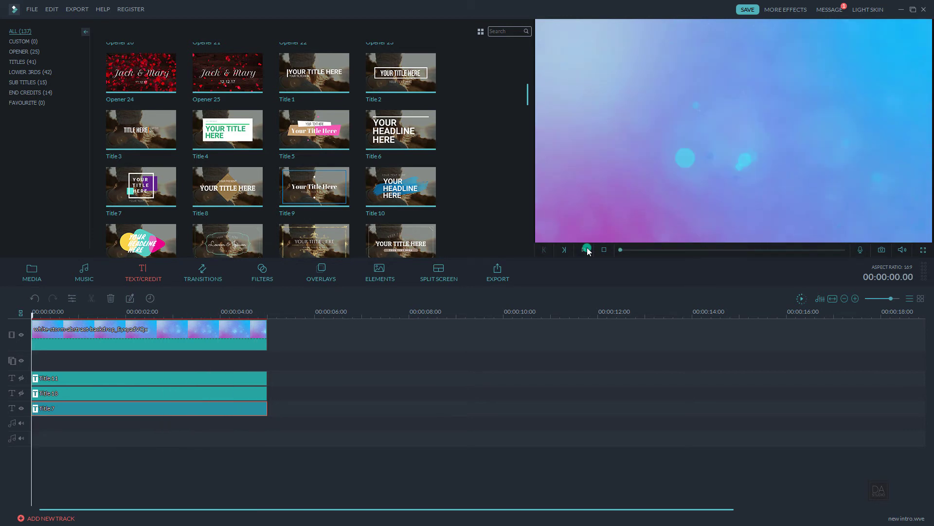
# Reopen Title 7 in the advanced text editor, replace YOUR TEXT HERE with YOUR TAGLINE, and center it beneath the white frame
pyautogui.click(241, 409)
pyautogui.click(51, 9)
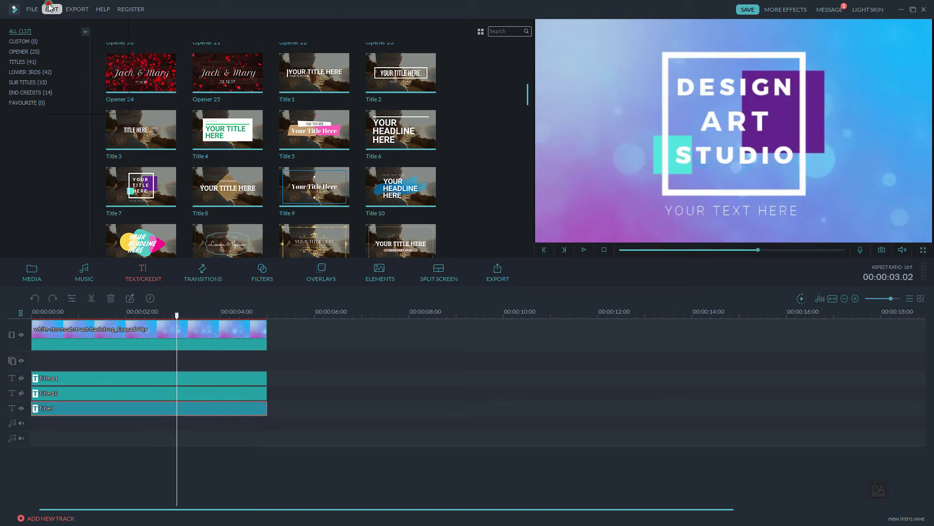
pyautogui.click(68, 83)
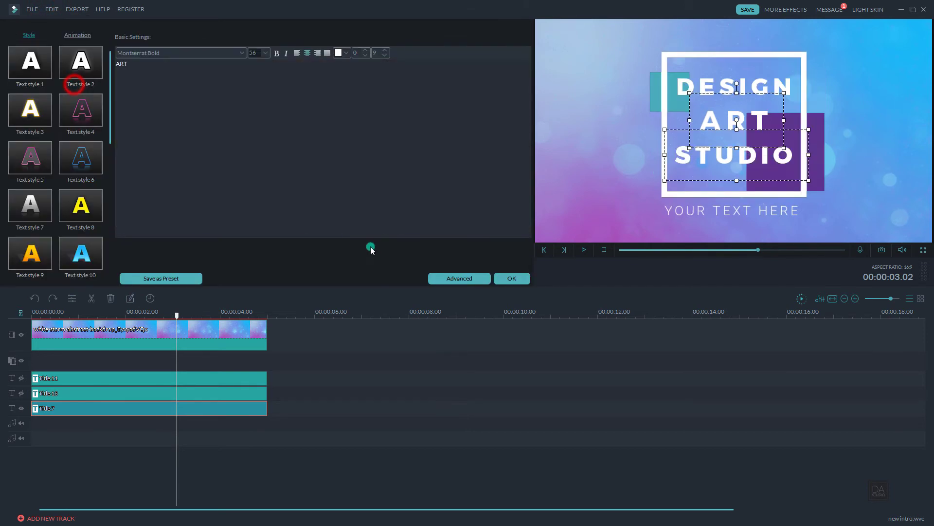
pyautogui.click(445, 278)
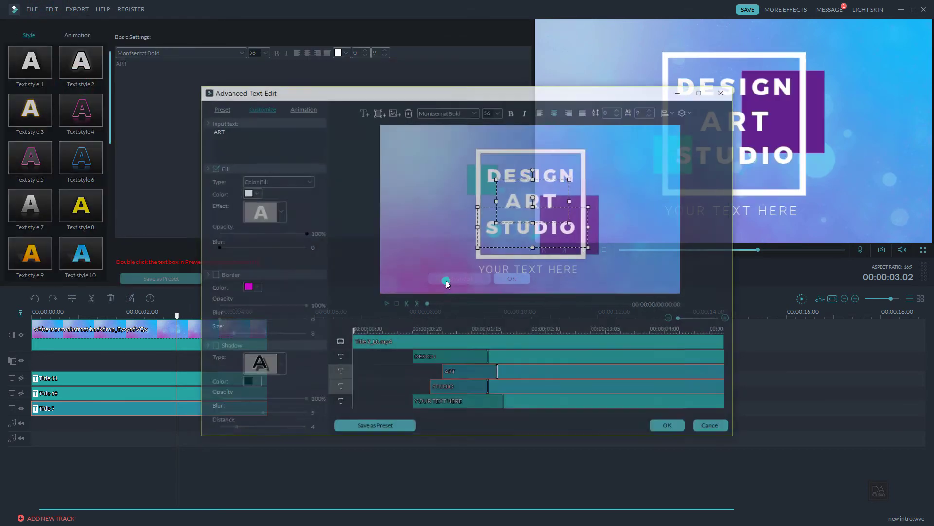
pyautogui.click(525, 403)
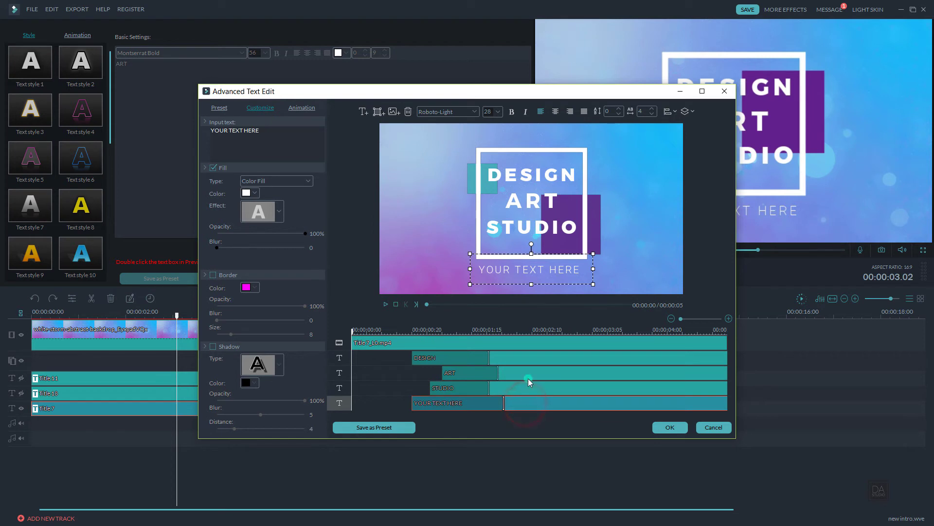
pyautogui.moveTo(578, 269); pyautogui.dragTo(485, 274)
pyautogui.write('YOU')
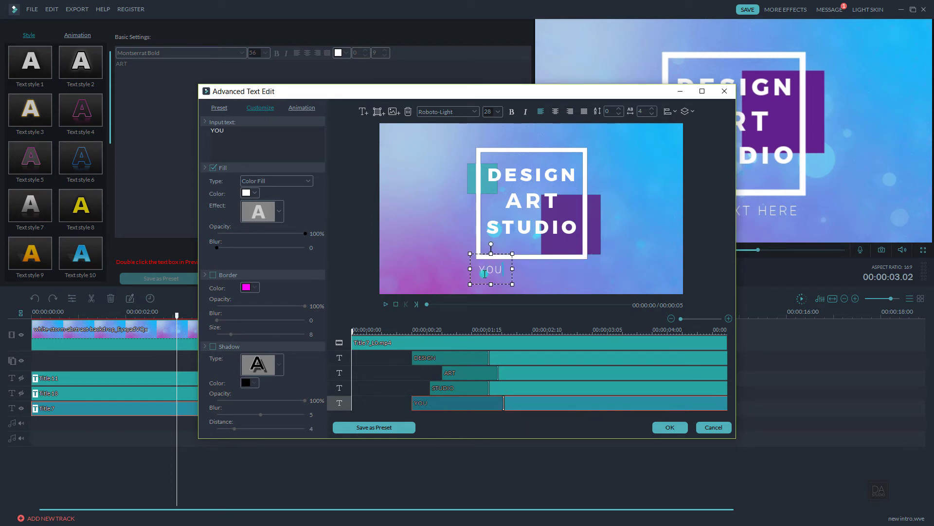
pyautogui.write('R TAG')
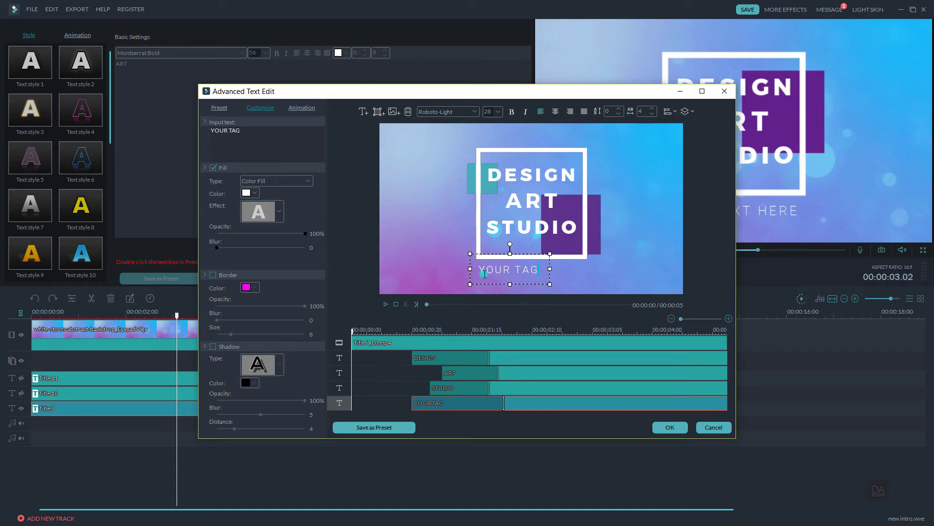
pyautogui.write('LINE')
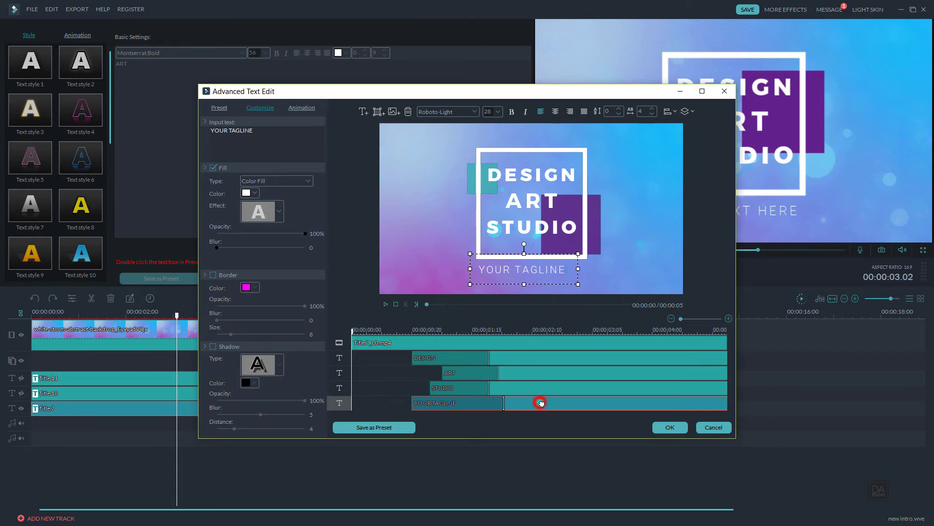
pyautogui.click(544, 385)
pyautogui.click(545, 403)
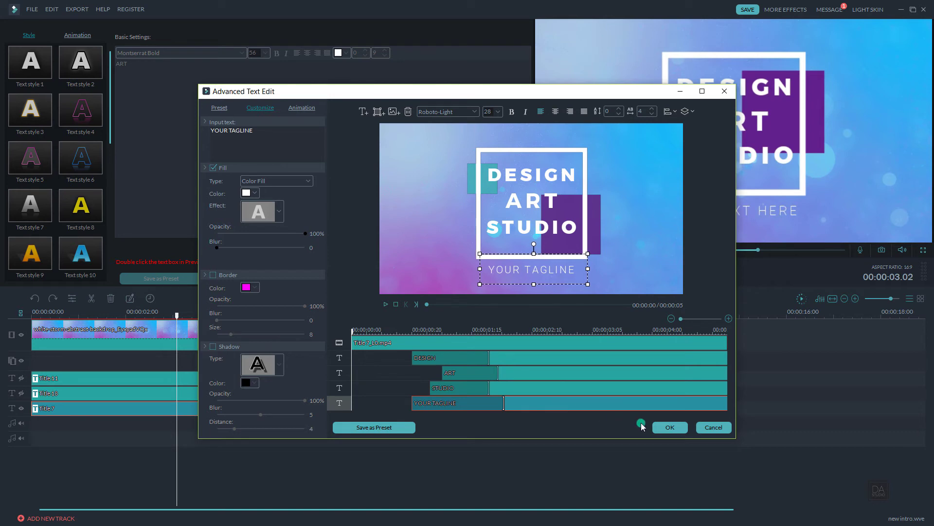
# Apply the tagline edits to Title 7 and play the intro from the start of the timeline
pyautogui.click(671, 430)
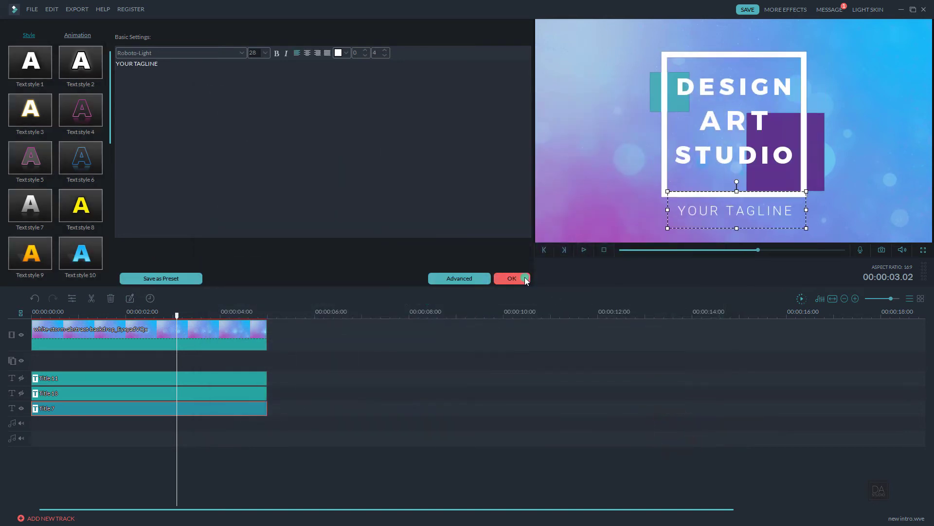
pyautogui.click(525, 279)
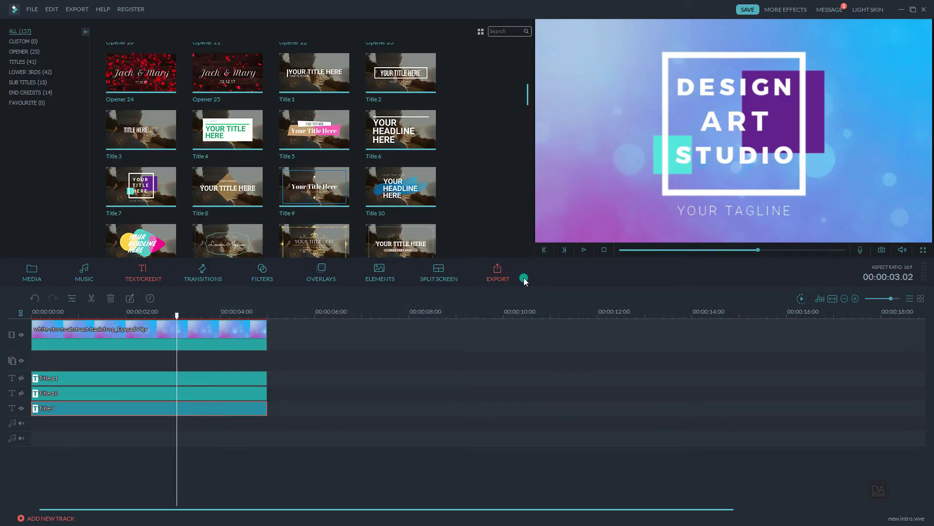
pyautogui.moveTo(176, 317); pyautogui.dragTo(31, 316)
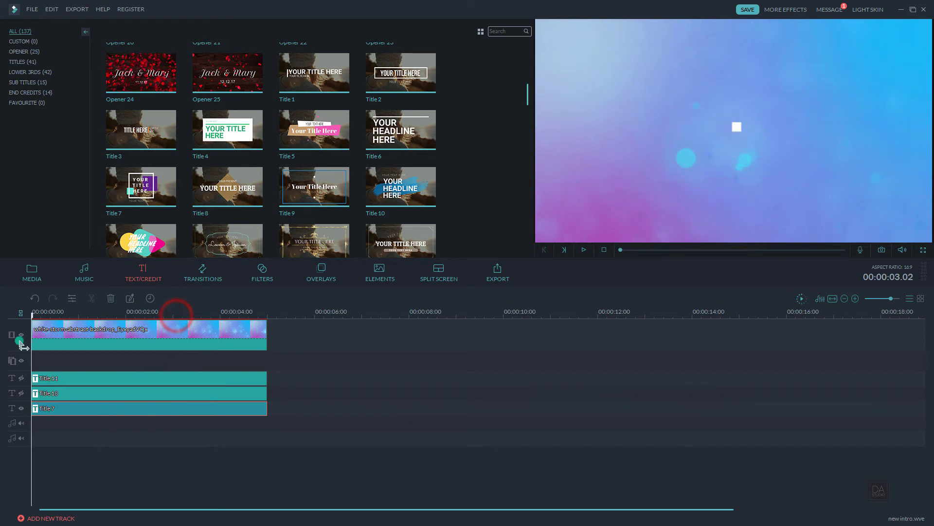
pyautogui.click(581, 251)
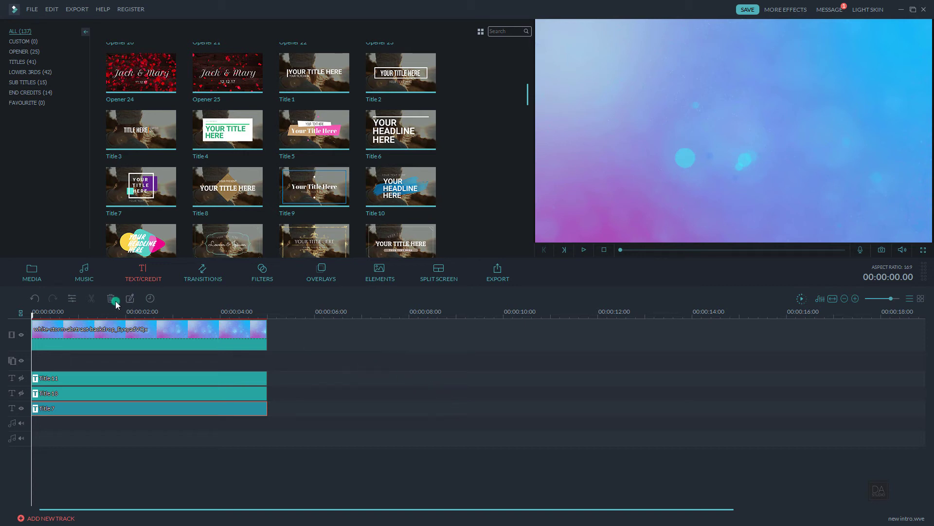
# Audition the Born Twice, Japanika and Come Back Home tracks in the Young & Bright music category
pyautogui.click(85, 277)
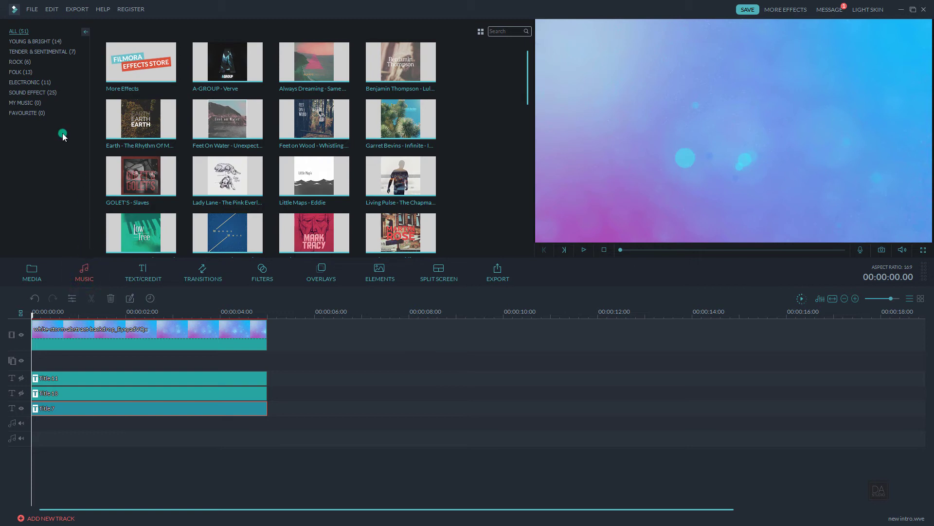
pyautogui.click(46, 44)
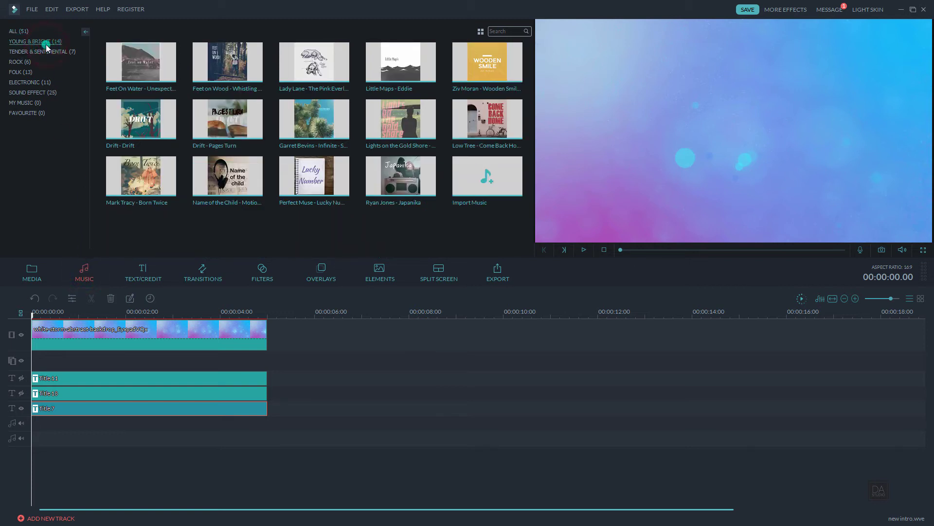
pyautogui.click(164, 188)
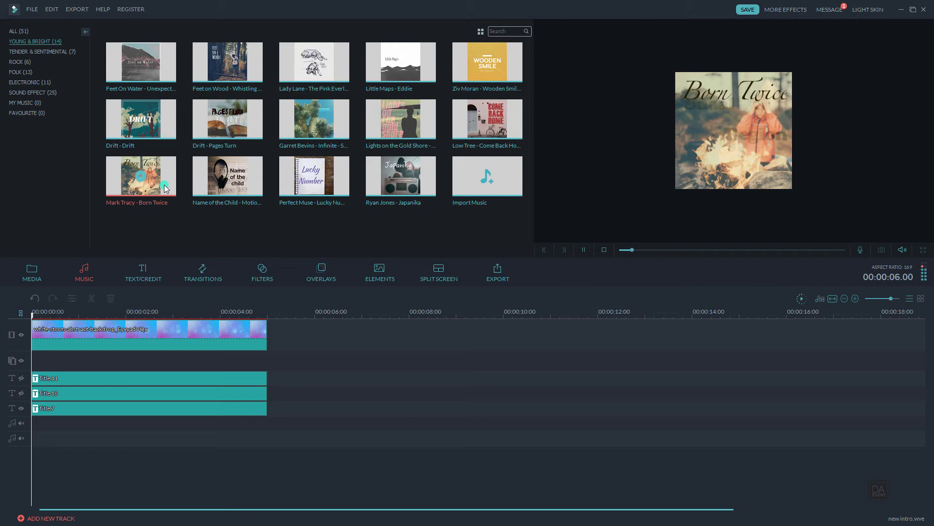
pyautogui.click(584, 251)
pyautogui.click(408, 180)
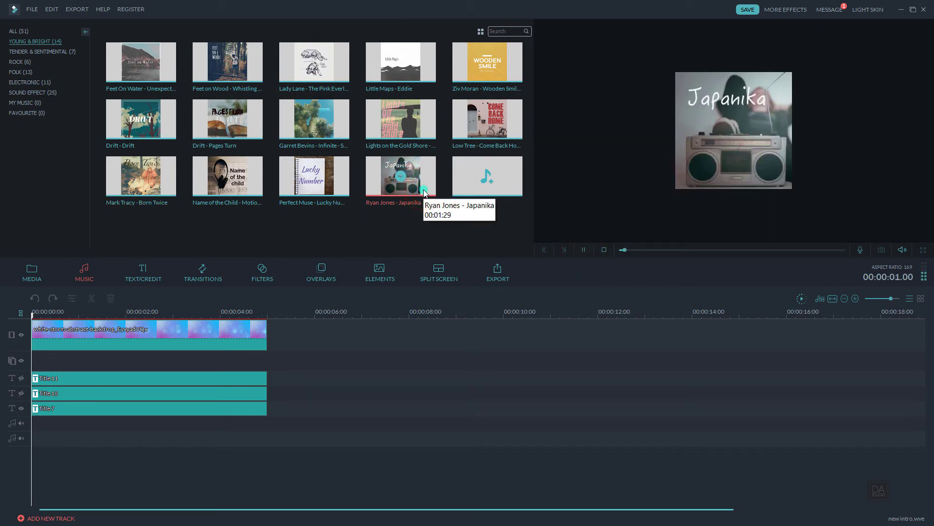
pyautogui.click(459, 141)
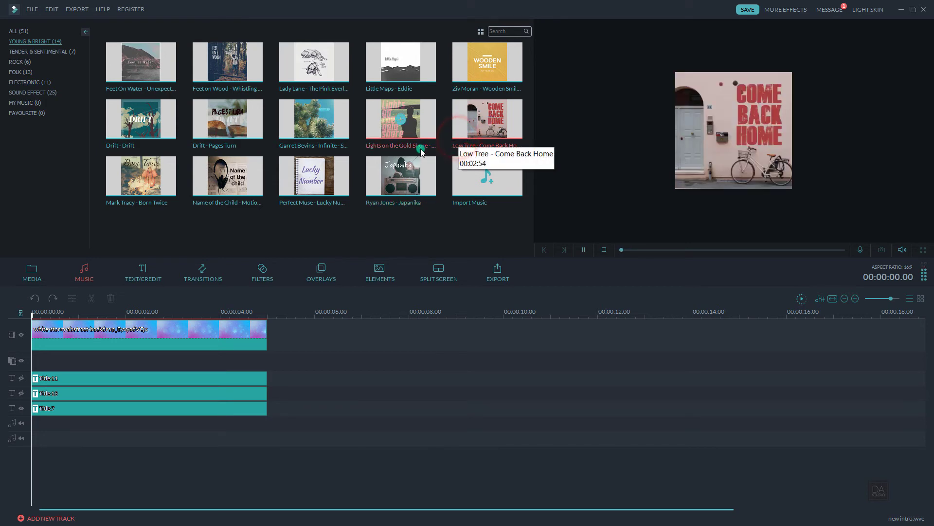
# Listen to Born Twice again and add it to the first audio track at the start of the timeline
pyautogui.click(172, 195)
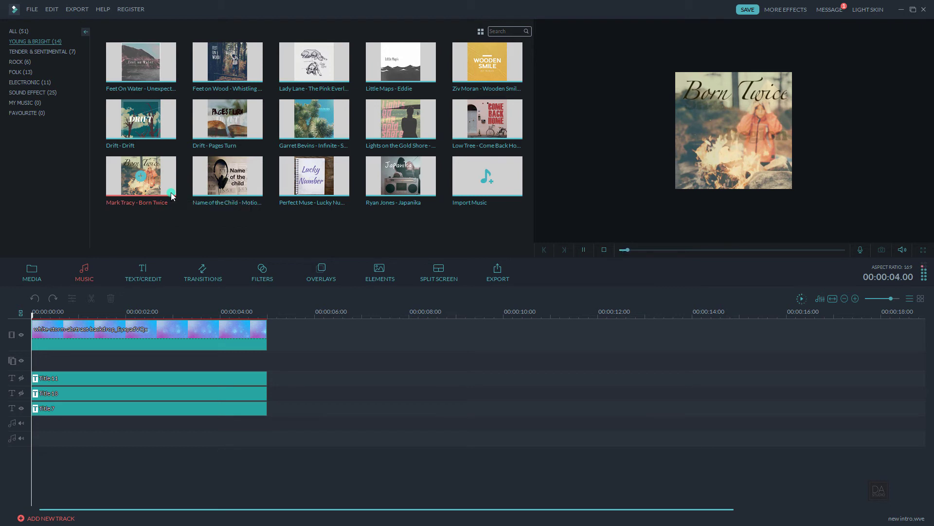
pyautogui.click(585, 252)
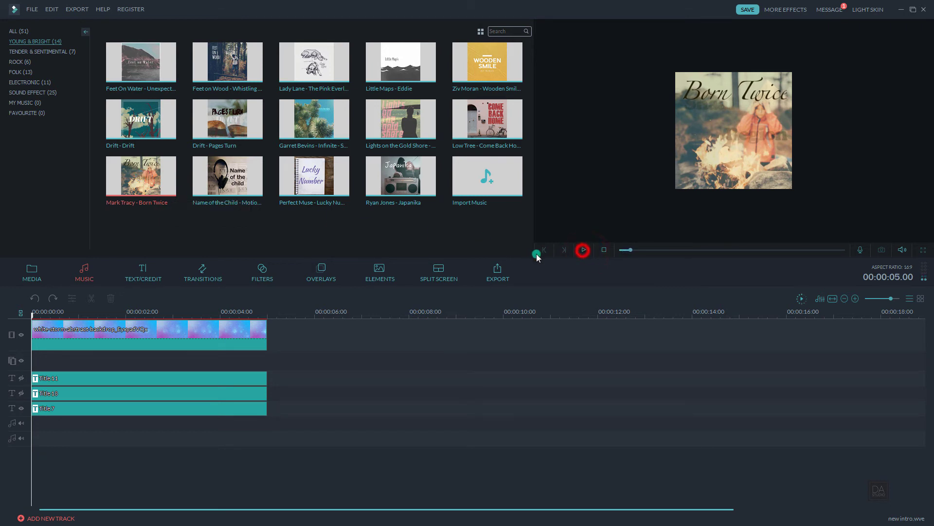
pyautogui.click(141, 178)
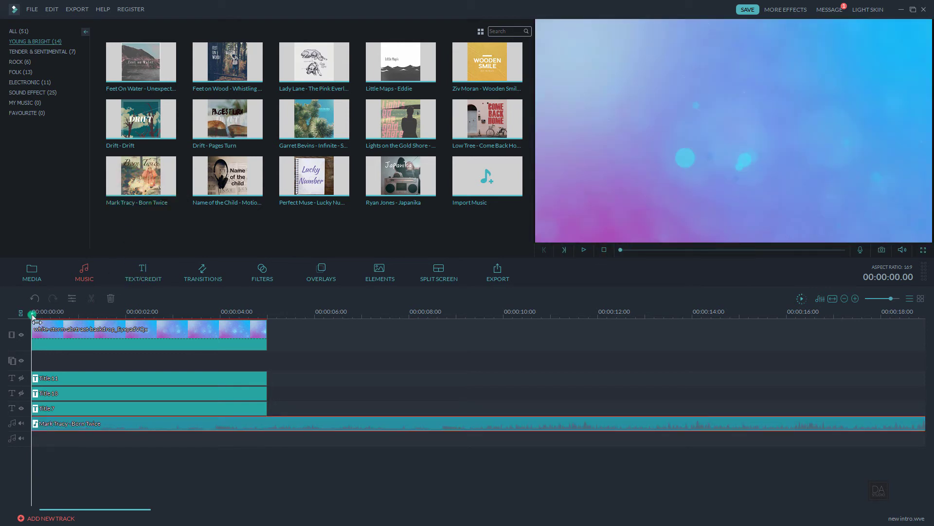
# Play the intro from the start of the timeline to preview it with the Born Twice music
pyautogui.moveTo(34, 319); pyautogui.dragTo(10, 325)
pyautogui.click(586, 250)
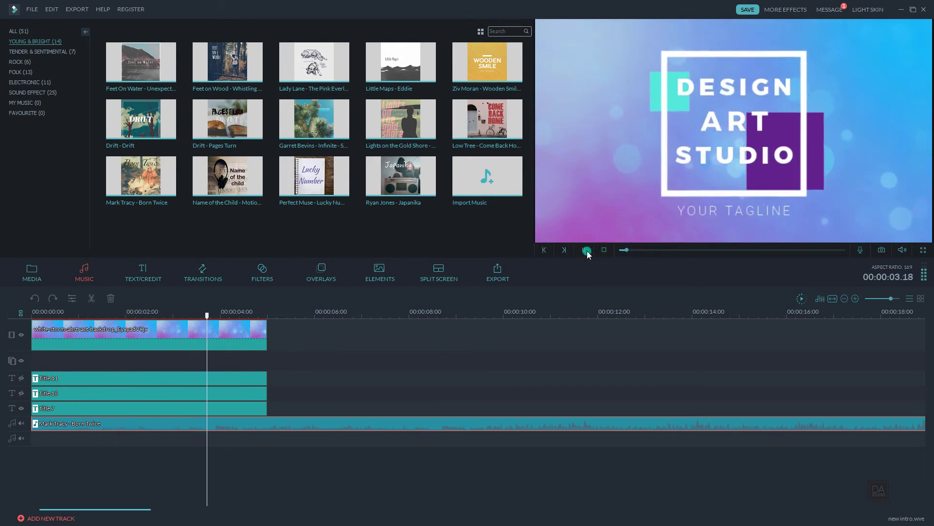
pyautogui.click(586, 250)
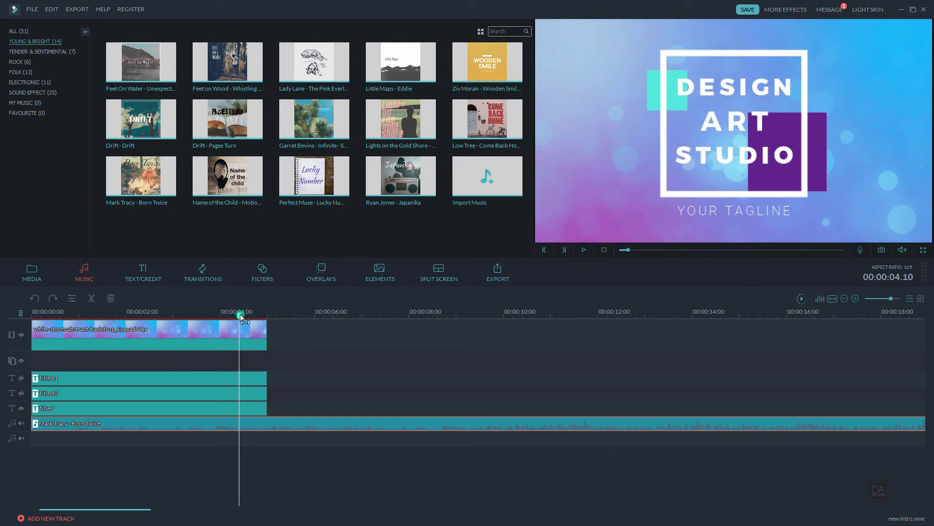
# Split the Born Twice music at 00:00:05.00, where the background clip ends, and delete the excess part
pyautogui.moveTo(239, 315); pyautogui.dragTo(268, 319)
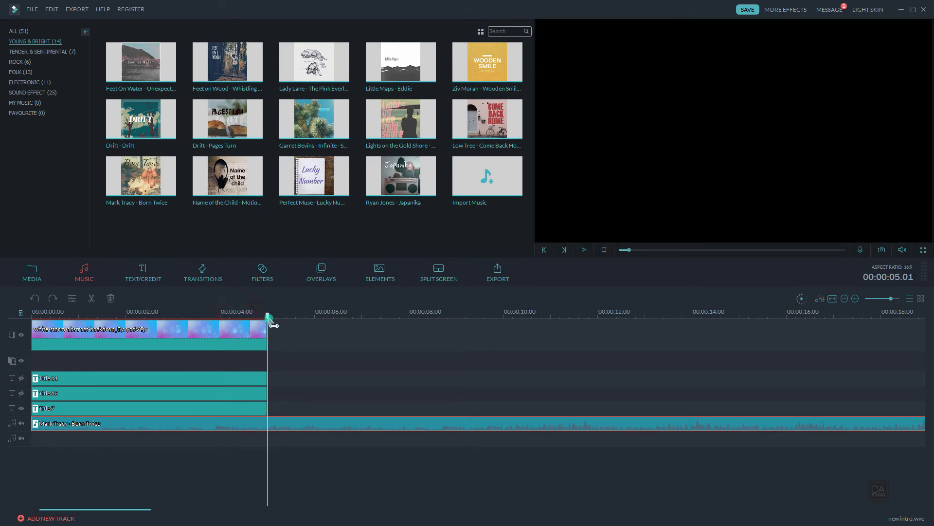
pyautogui.moveTo(885, 300); pyautogui.dragTo(898, 299)
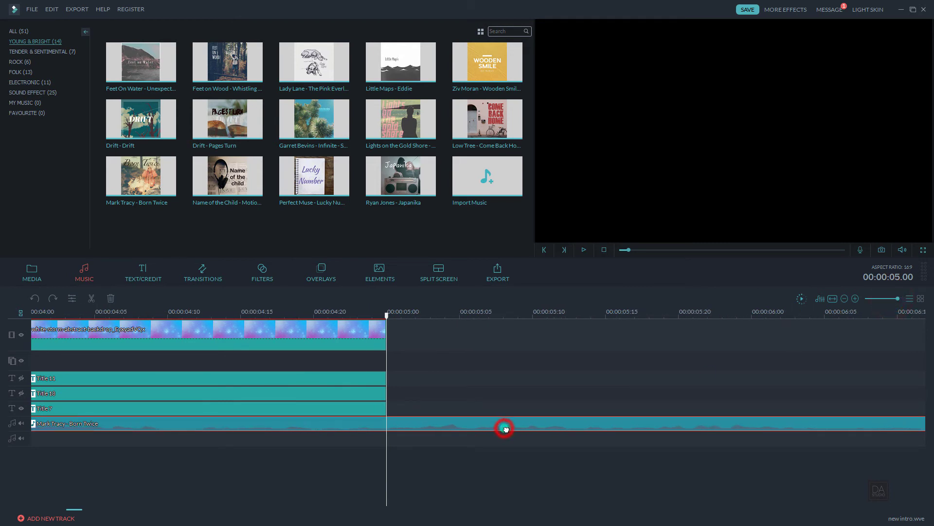
pyautogui.click(97, 305)
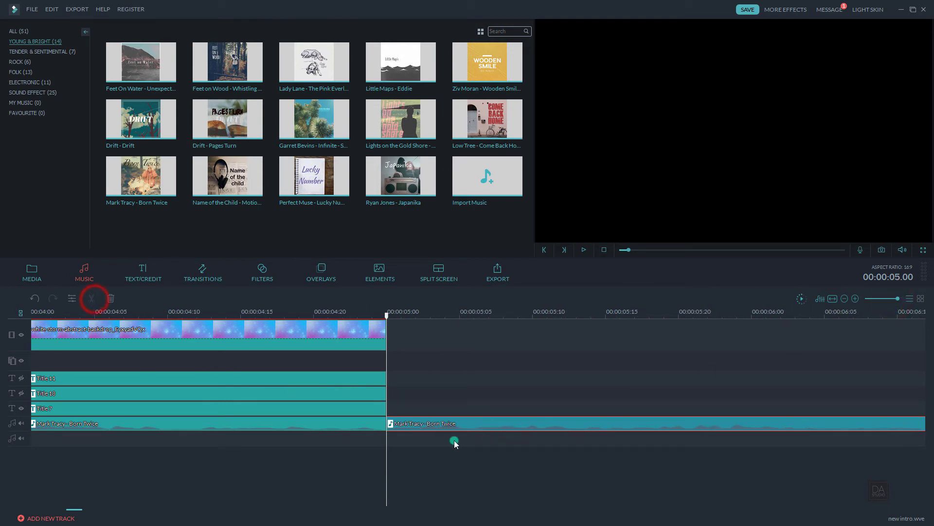
pyautogui.click(448, 423)
pyautogui.press('Delete')
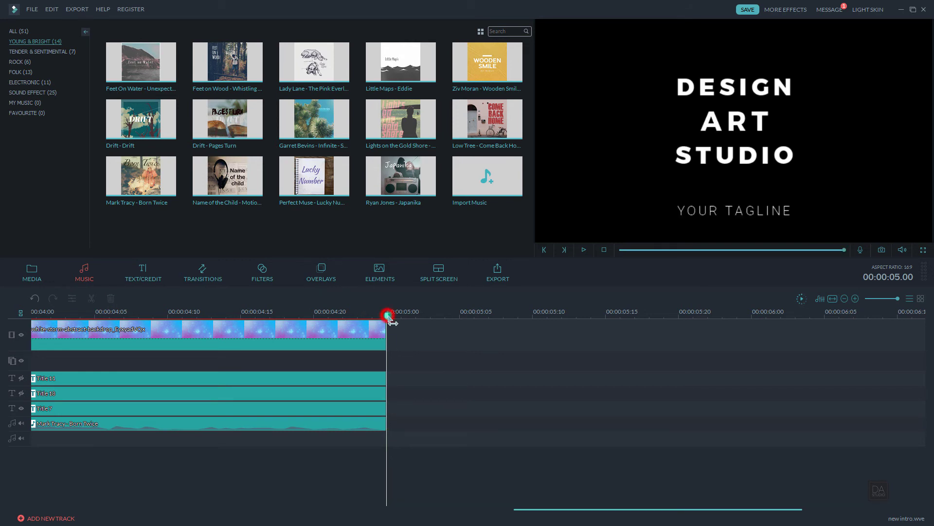
# Return to the start of the timeline and play the intro with the trimmed music
pyautogui.moveTo(388, 316); pyautogui.dragTo(4, 327)
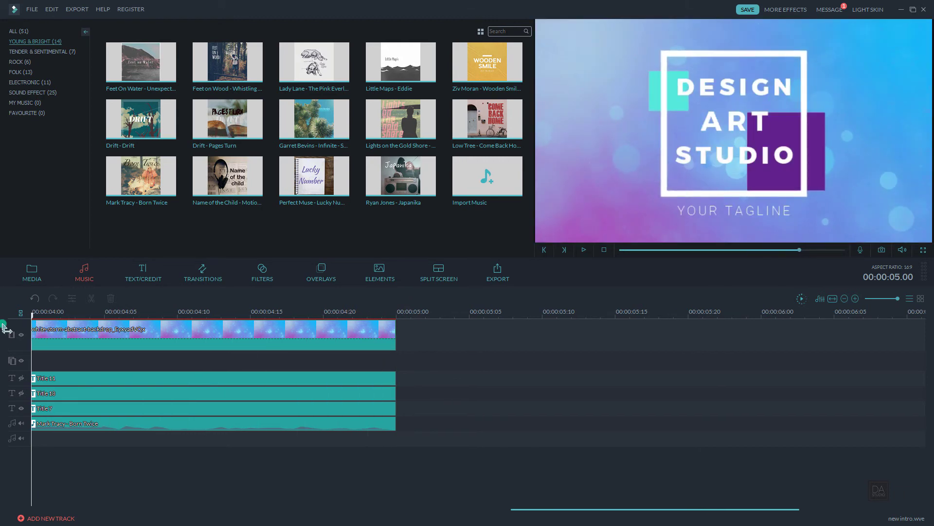
pyautogui.click(581, 251)
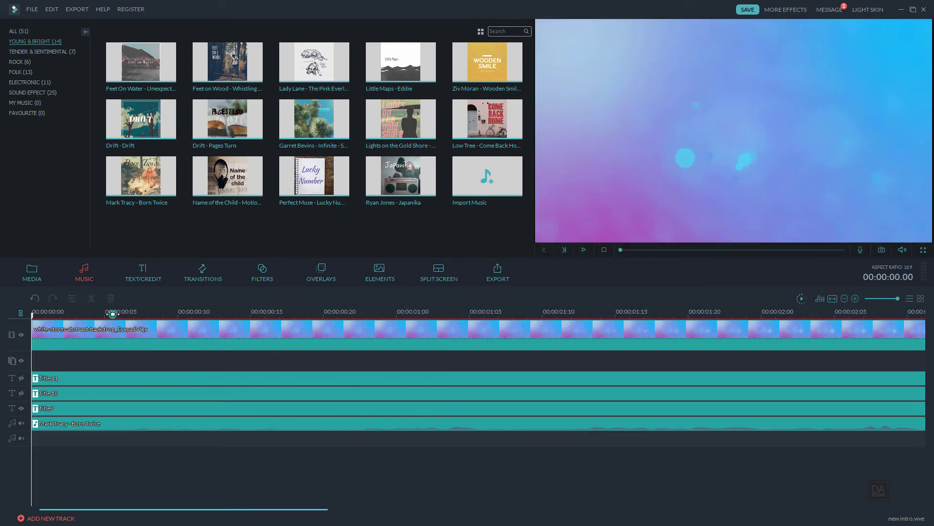
pyautogui.moveTo(897, 298); pyautogui.dragTo(891, 299)
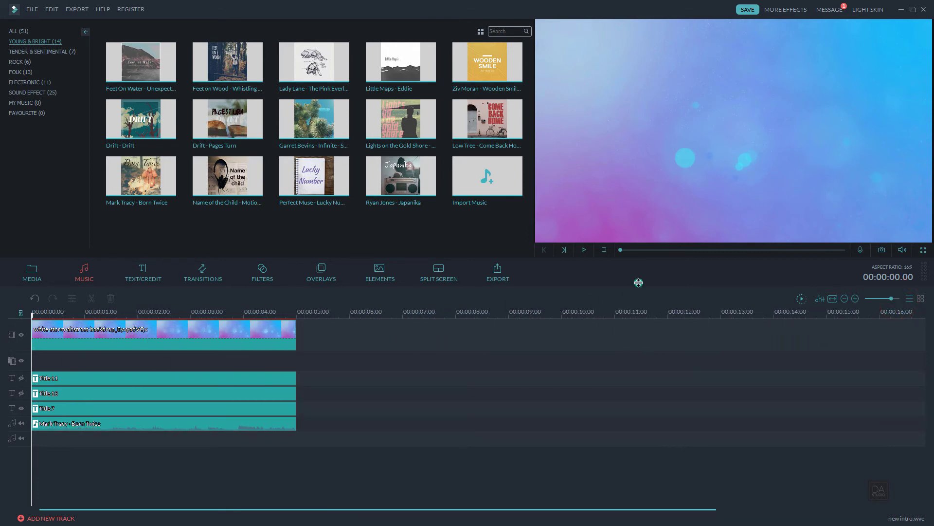
pyautogui.click(587, 250)
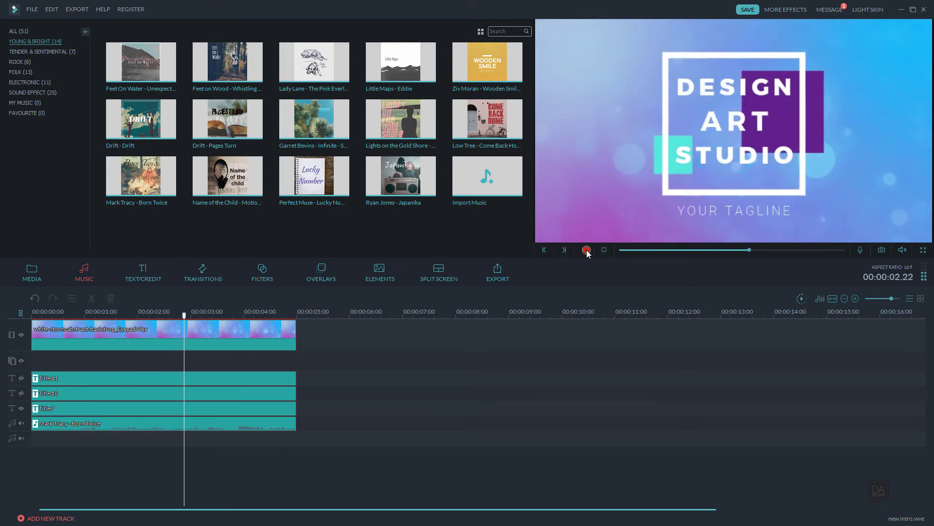
pyautogui.click(586, 249)
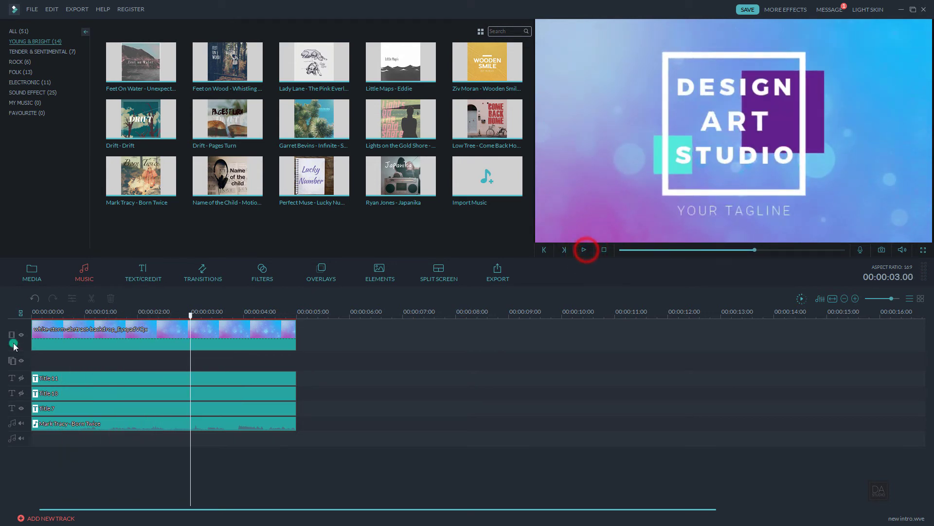
# Hide the Title 7 track, show the Title 10 track, and play that version of the intro from the start
pyautogui.click(21, 408)
pyautogui.click(21, 393)
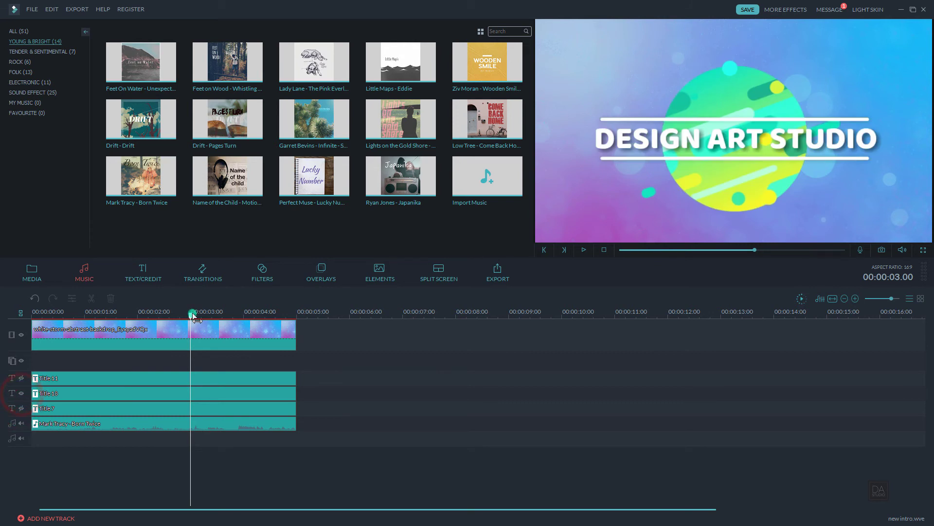
pyautogui.moveTo(191, 314); pyautogui.dragTo(31, 314)
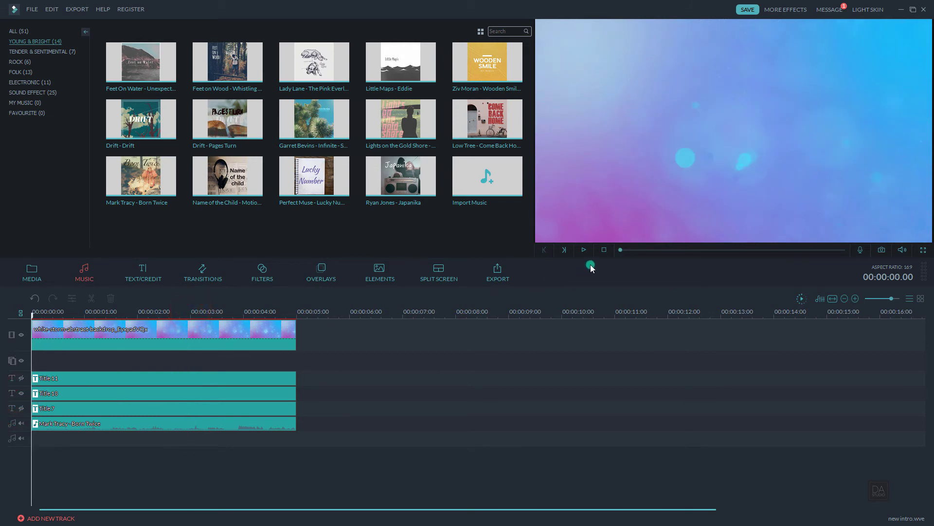
pyautogui.click(587, 253)
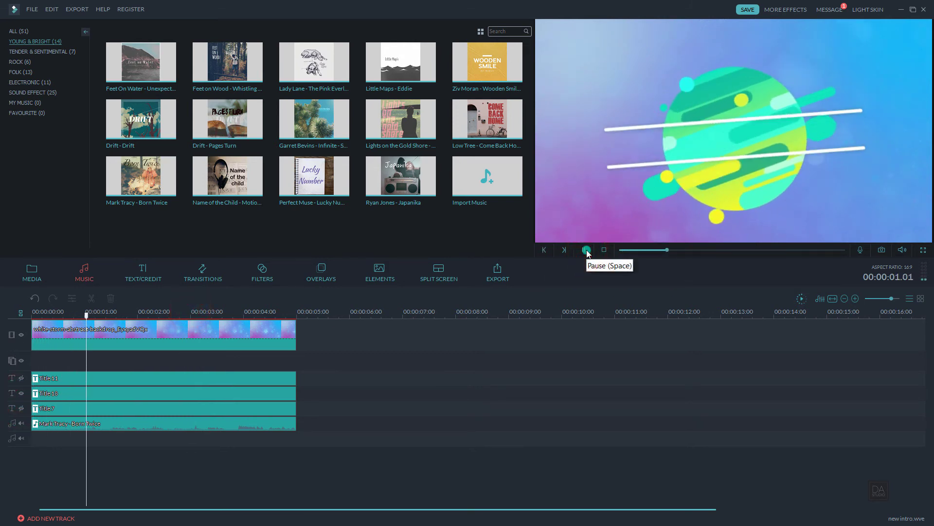
pyautogui.click(586, 250)
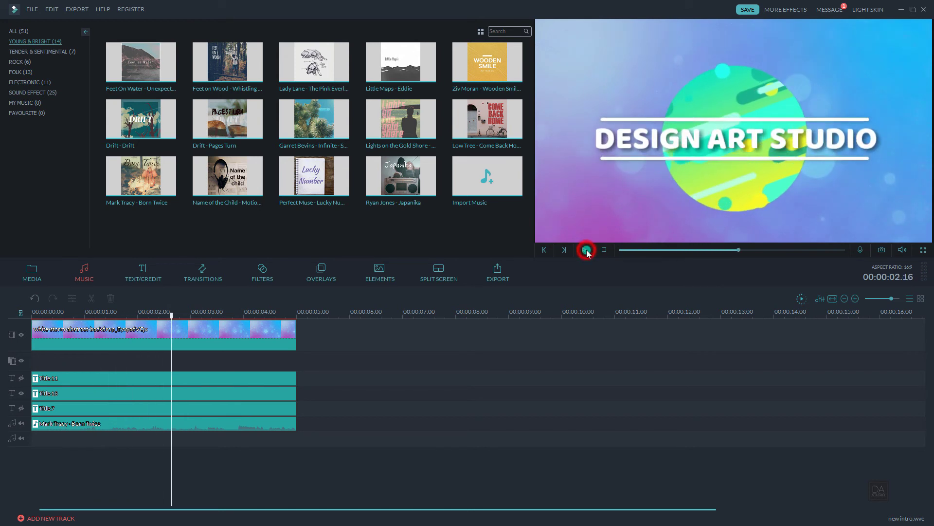
# Hide the Title 10 track, show the Title 11 track, and play that version of the intro from the start
pyautogui.click(21, 393)
pyautogui.click(21, 378)
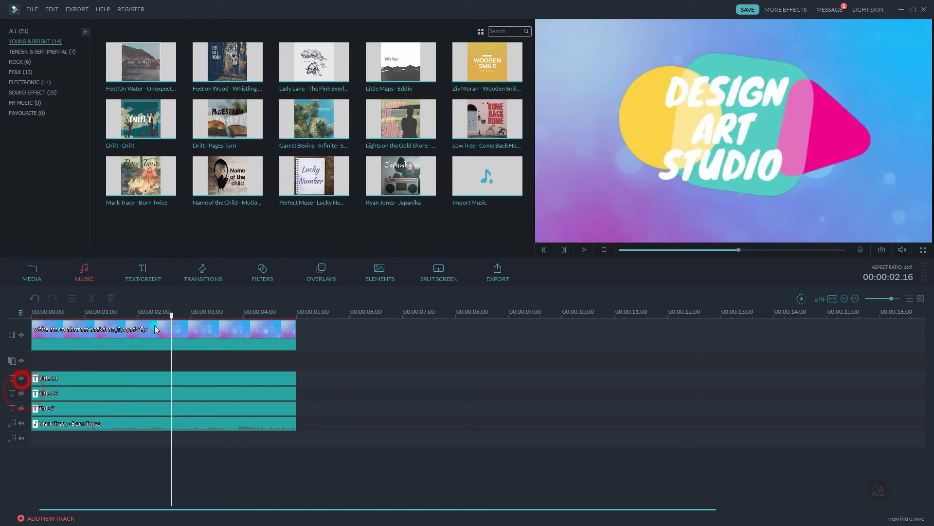
pyautogui.moveTo(171, 316); pyautogui.dragTo(32, 317)
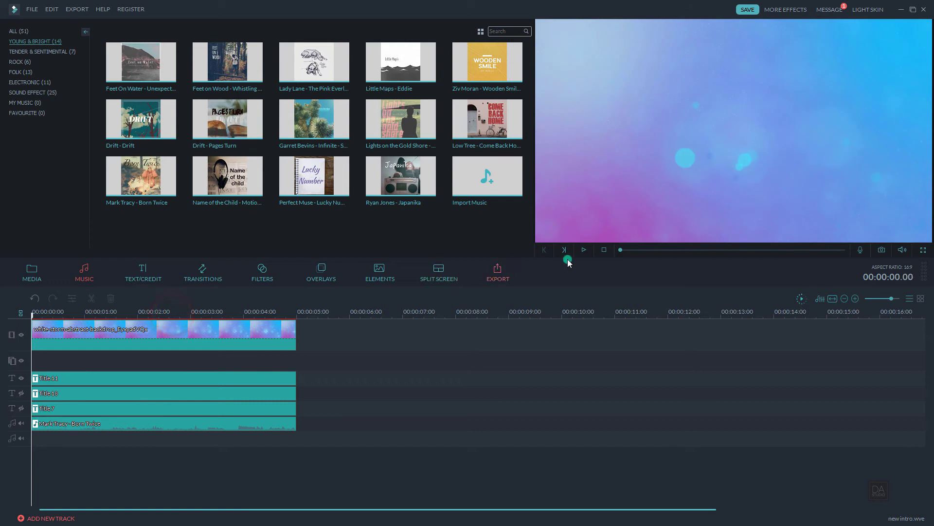
pyautogui.click(583, 251)
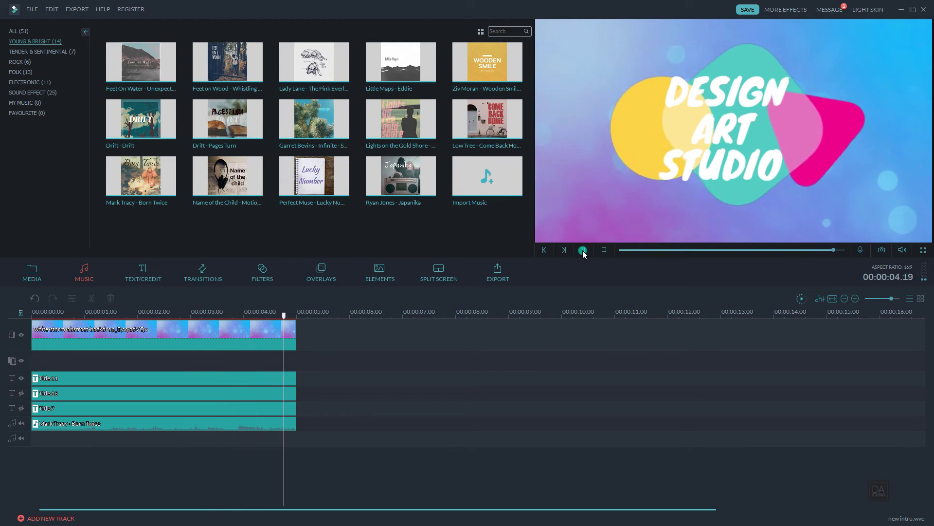
pyautogui.click(583, 251)
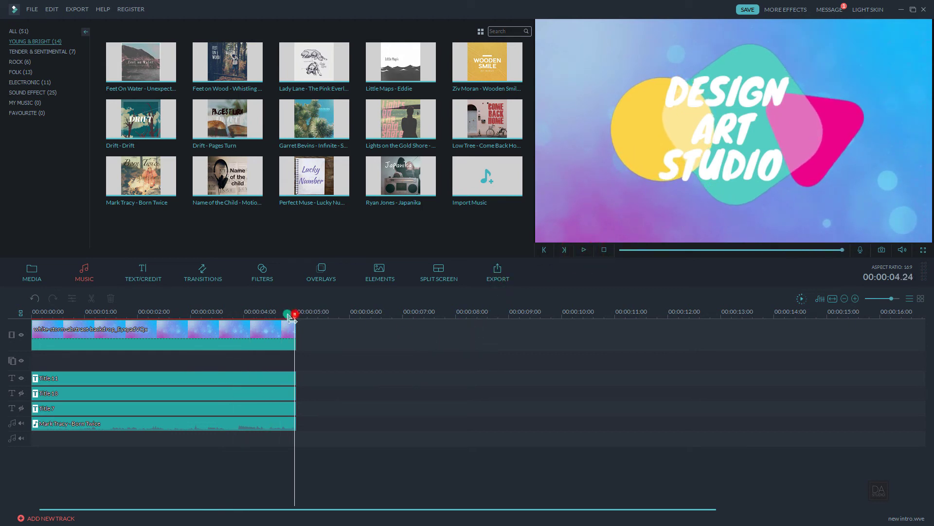
pyautogui.moveTo(290, 317); pyautogui.dragTo(116, 316)
# Open the export settings, examine the device, YouTube, Facebook, Vimeo and DVD outputs, and return to the file formats
pyautogui.click(504, 280)
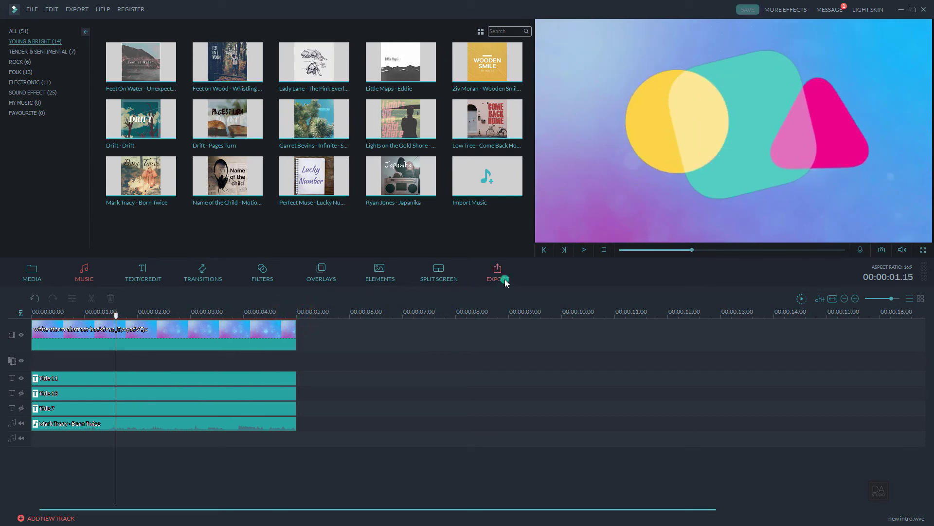
pyautogui.click(504, 279)
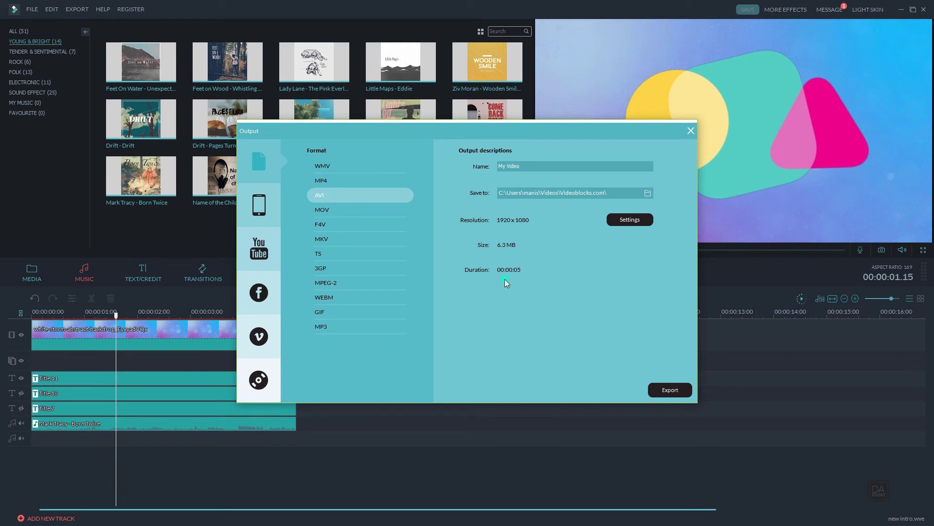
pyautogui.click(254, 212)
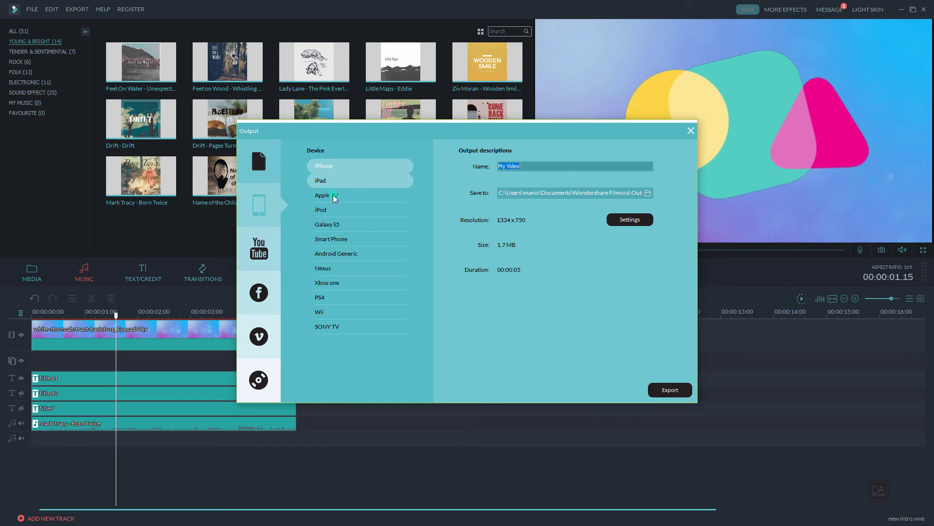
pyautogui.click(267, 257)
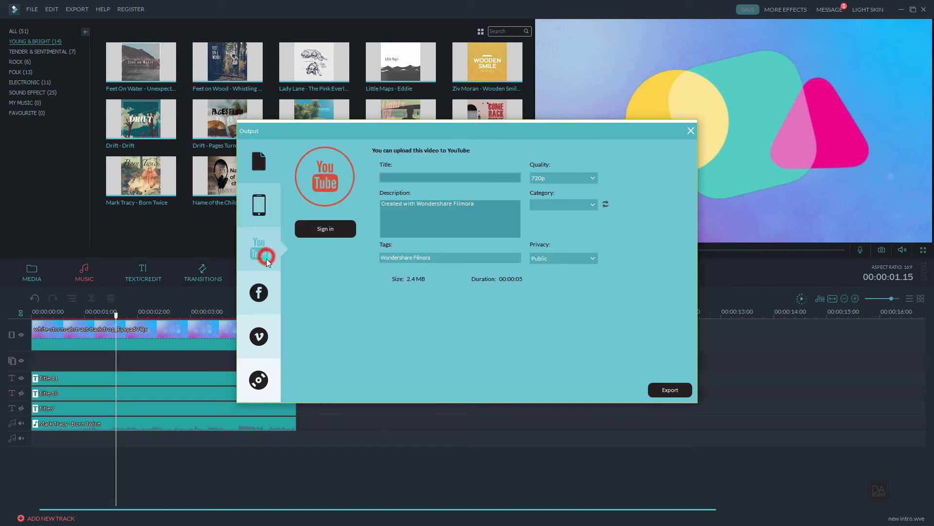
pyautogui.click(265, 298)
pyautogui.click(262, 335)
pyautogui.click(264, 381)
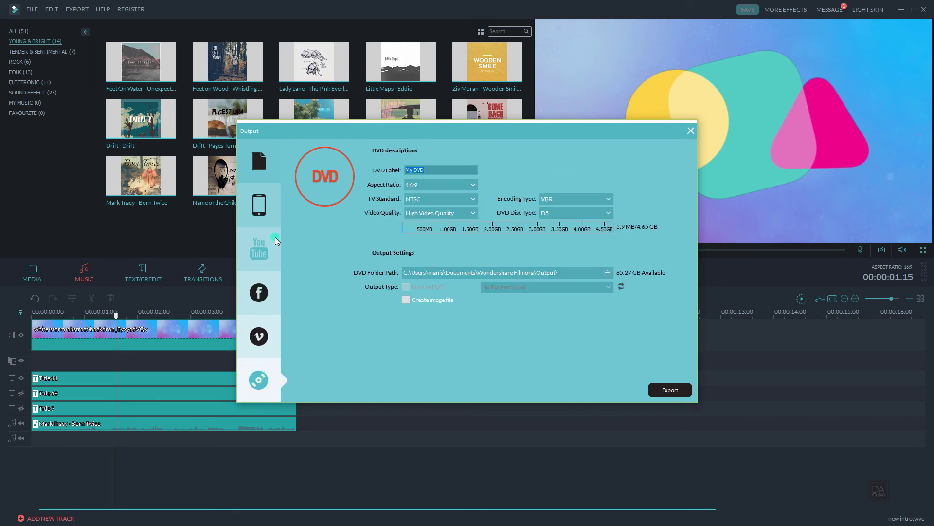
pyautogui.click(273, 171)
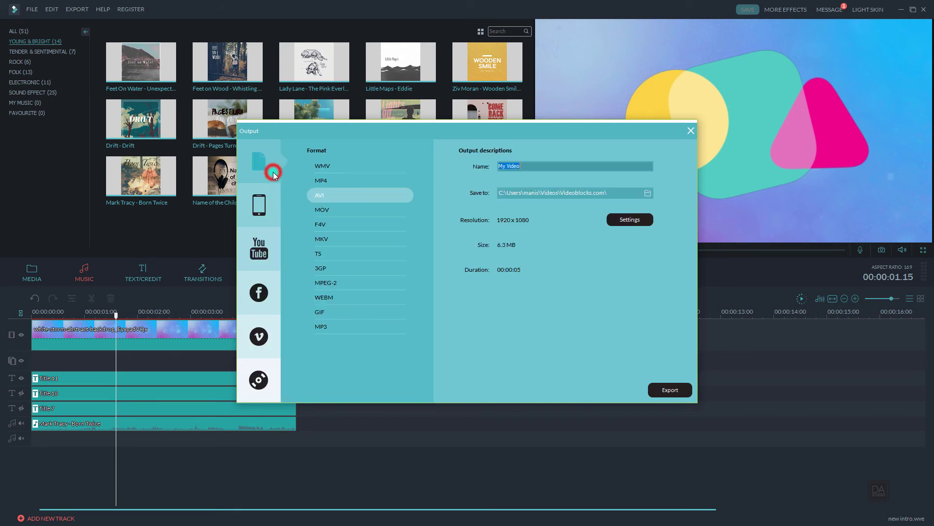
# Compare the WMV, MP4, AVI and MOV output formats, ending on AVI
pyautogui.click(318, 167)
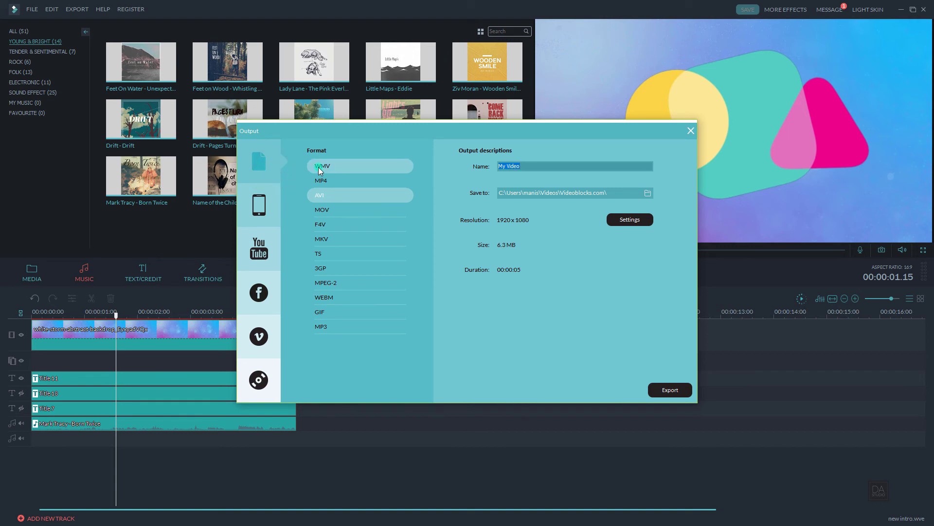
pyautogui.click(366, 167)
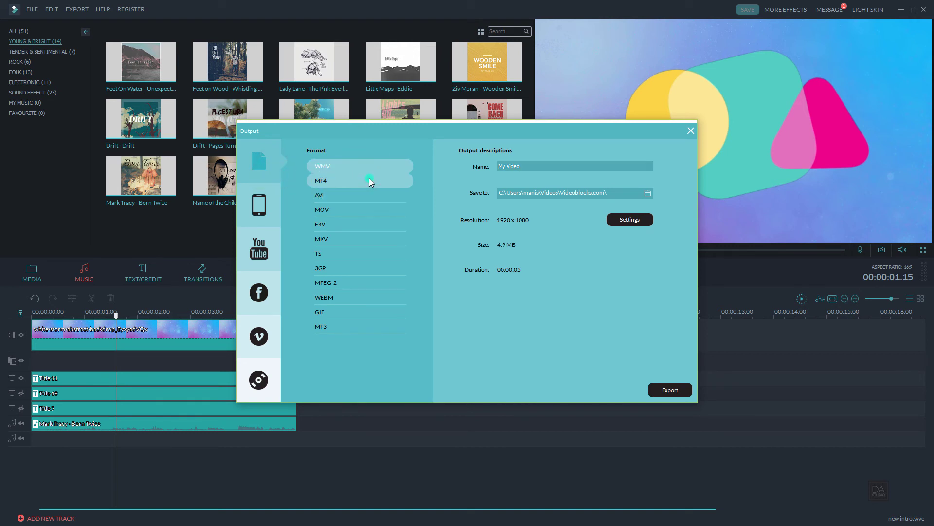
pyautogui.click(368, 179)
pyautogui.click(370, 196)
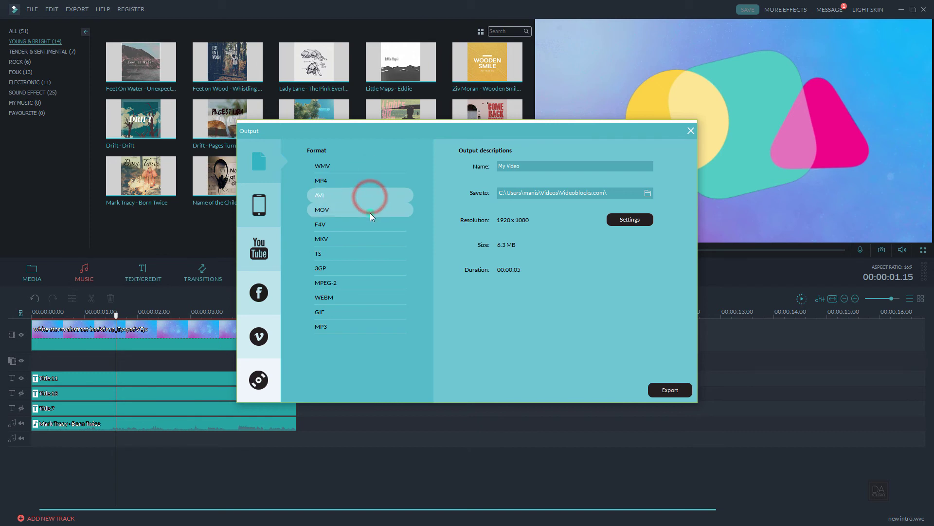
pyautogui.click(370, 212)
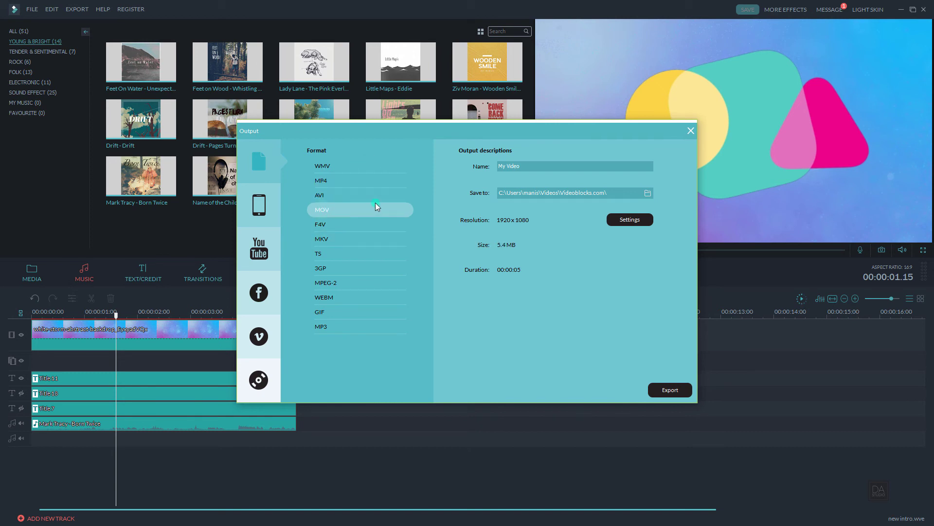
pyautogui.click(378, 197)
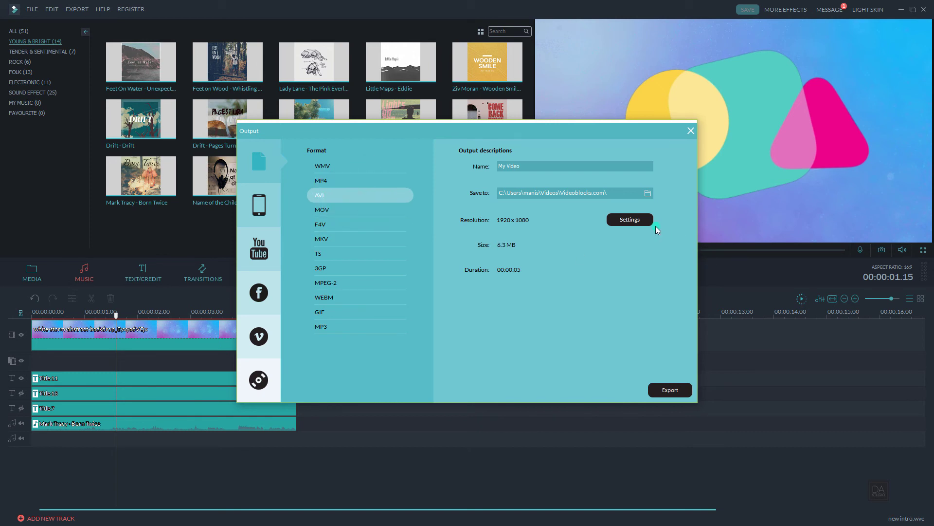
# Set the AVI export quality to Best with the Xvid encoder and a 1920 x 1080 resolution
pyautogui.click(637, 218)
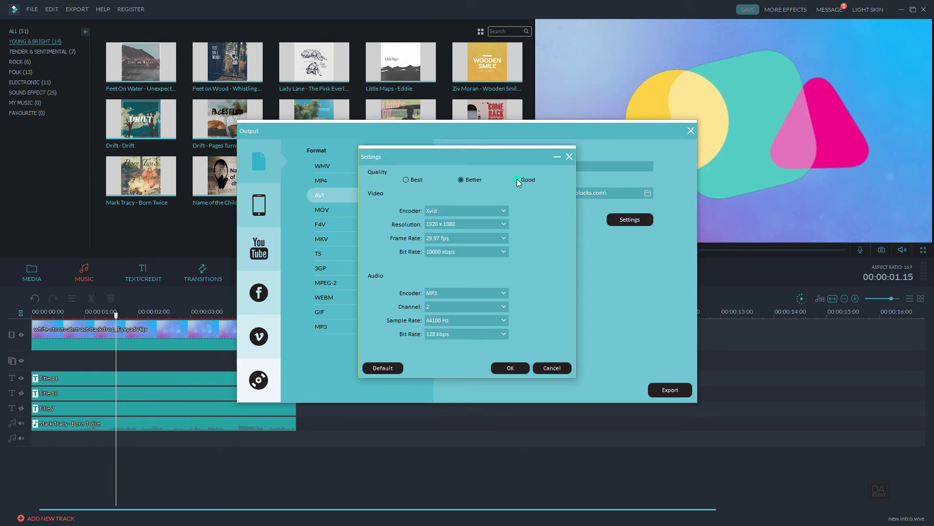
pyautogui.click(470, 182)
pyautogui.click(415, 180)
pyautogui.click(507, 212)
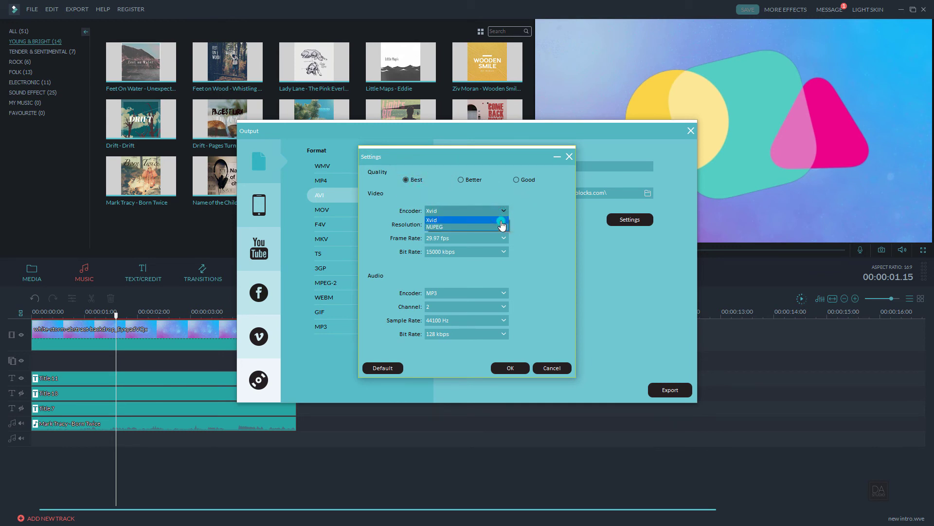
pyautogui.click(502, 222)
pyautogui.click(501, 224)
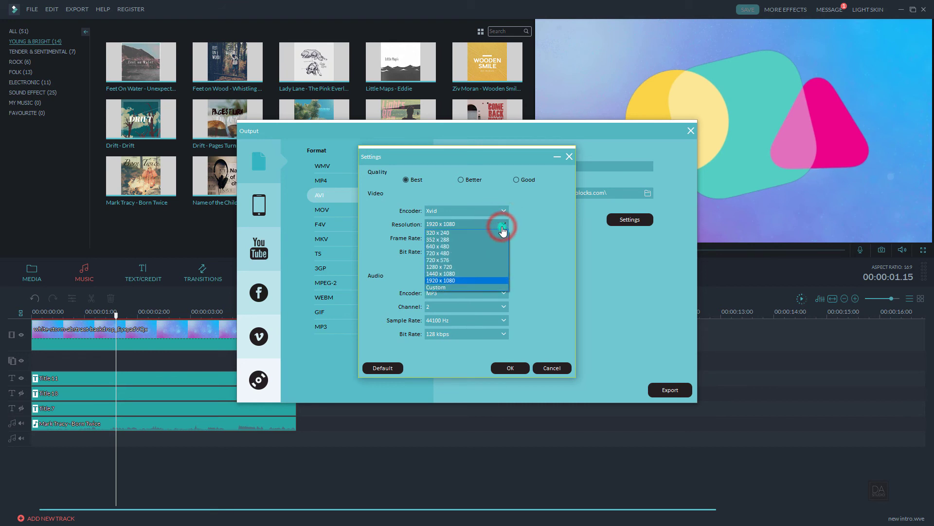
pyautogui.click(485, 280)
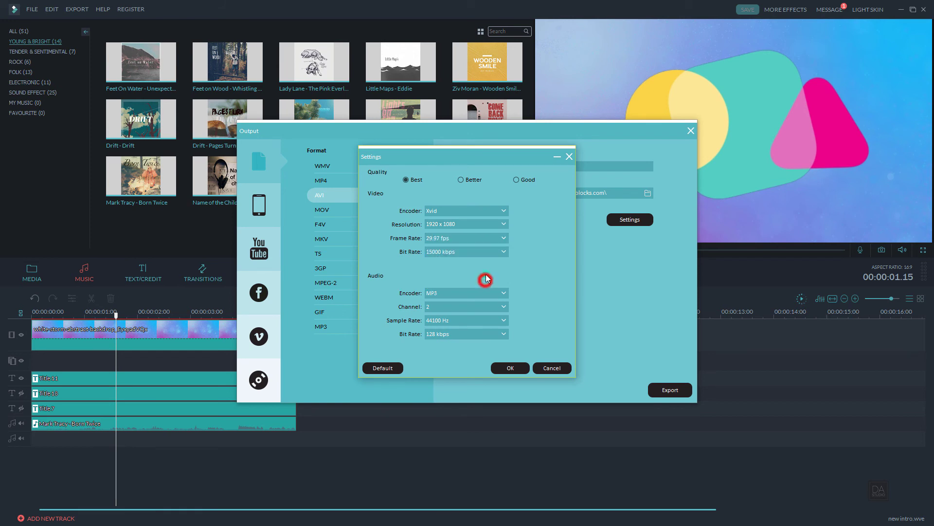
# Set the AVI export's video bit rate to 15000 kbps and audio bit rate to 192 kbps, and accept the settings
pyautogui.click(503, 238)
pyautogui.click(503, 238)
pyautogui.click(503, 252)
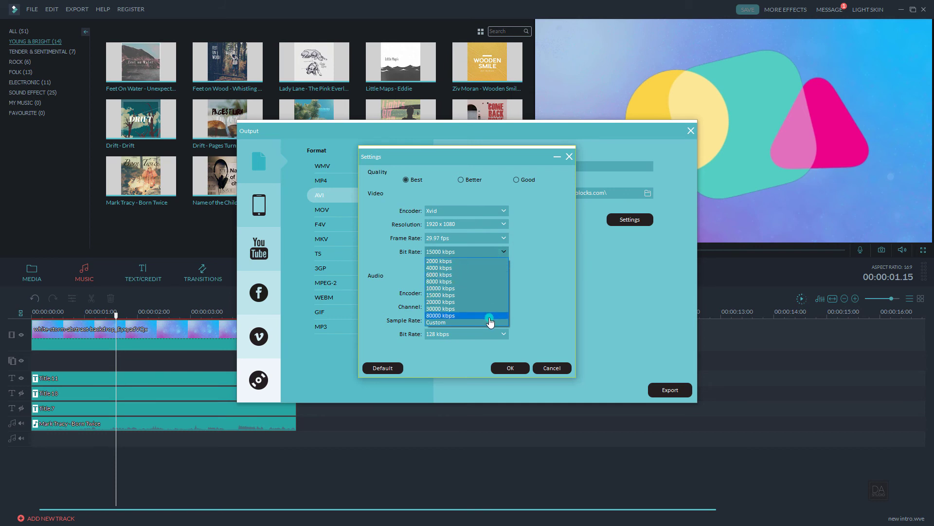
pyautogui.click(484, 295)
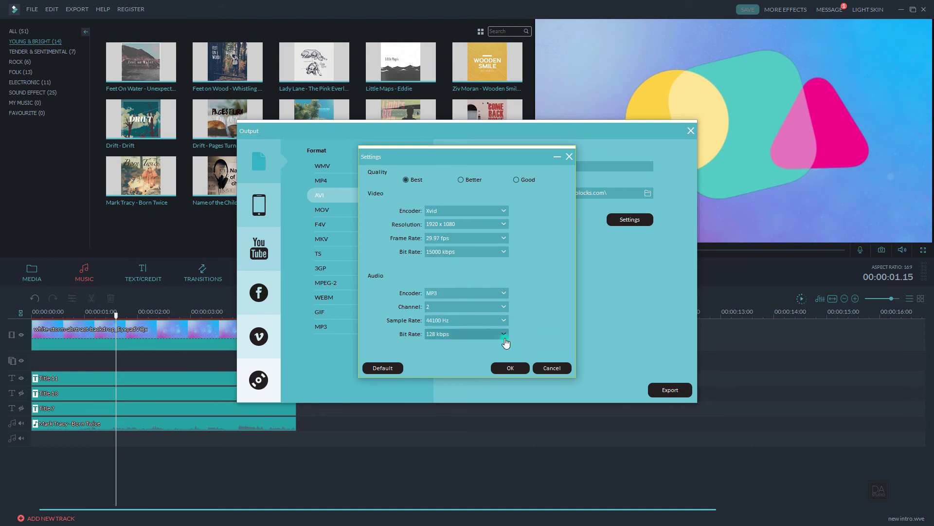
pyautogui.click(504, 341)
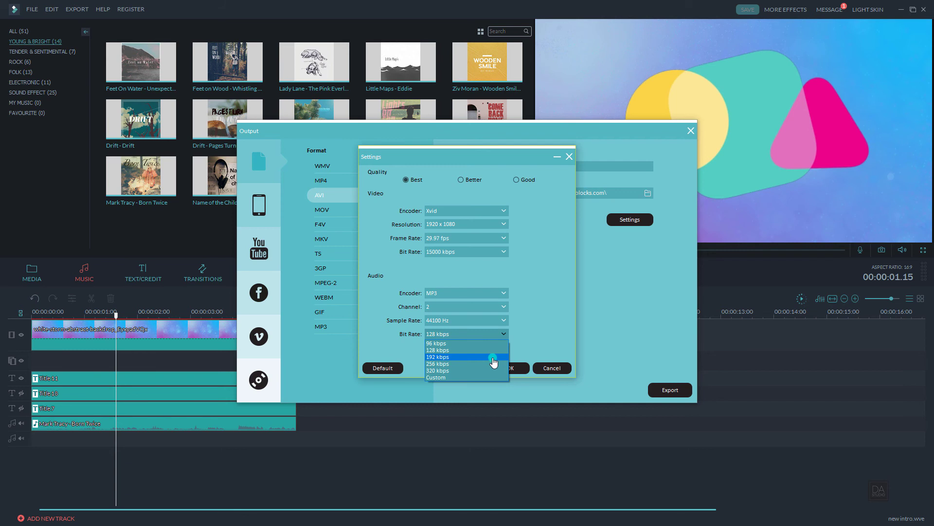
pyautogui.click(493, 359)
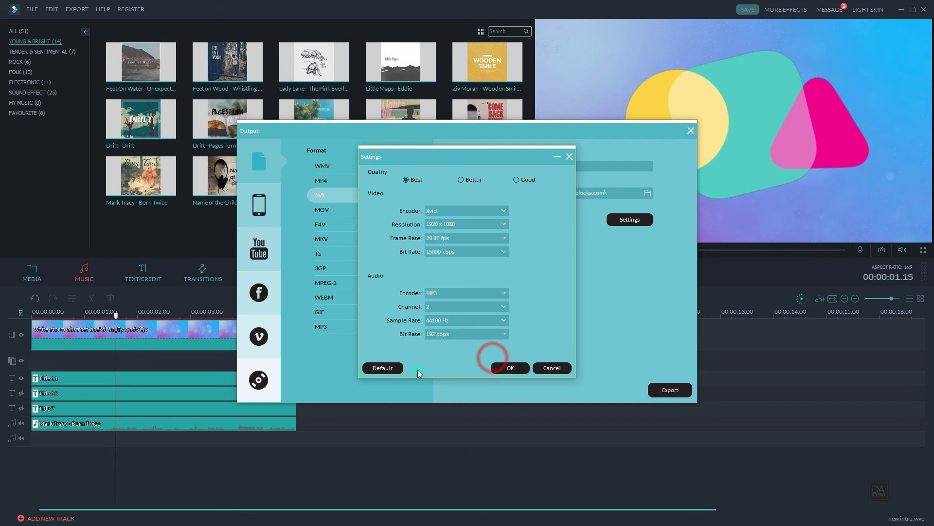
pyautogui.click(510, 369)
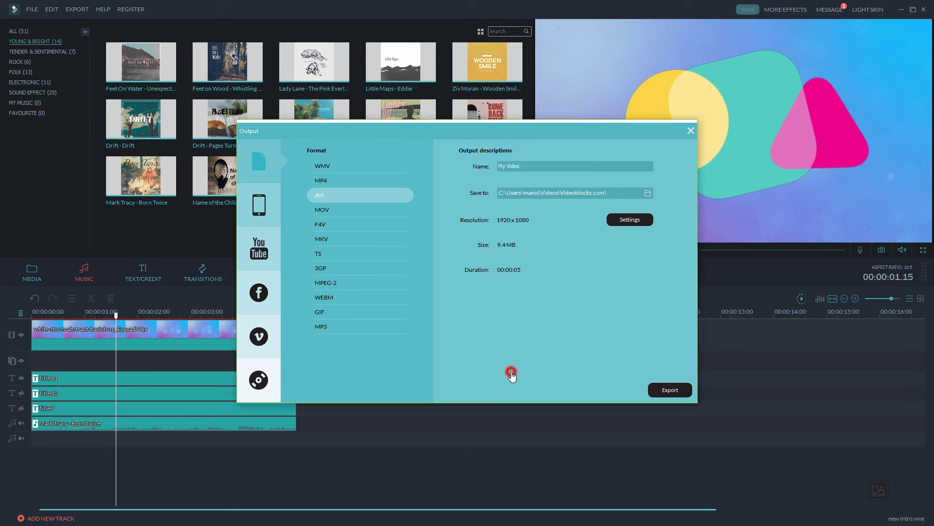
# Export the Title 11 version as My Video, play My Video.avi in VLC media player, and return to the Filmora timeline
pyautogui.click(667, 393)
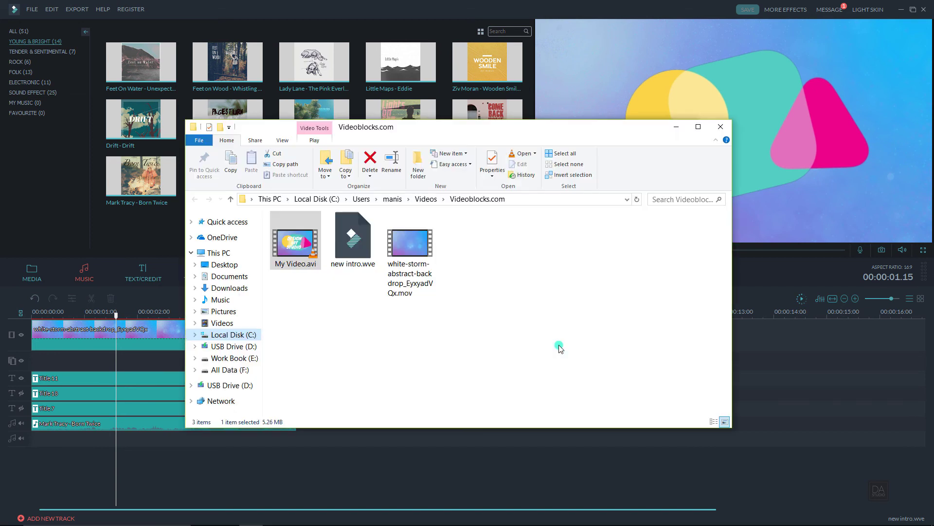
pyautogui.doubleClick(298, 242)
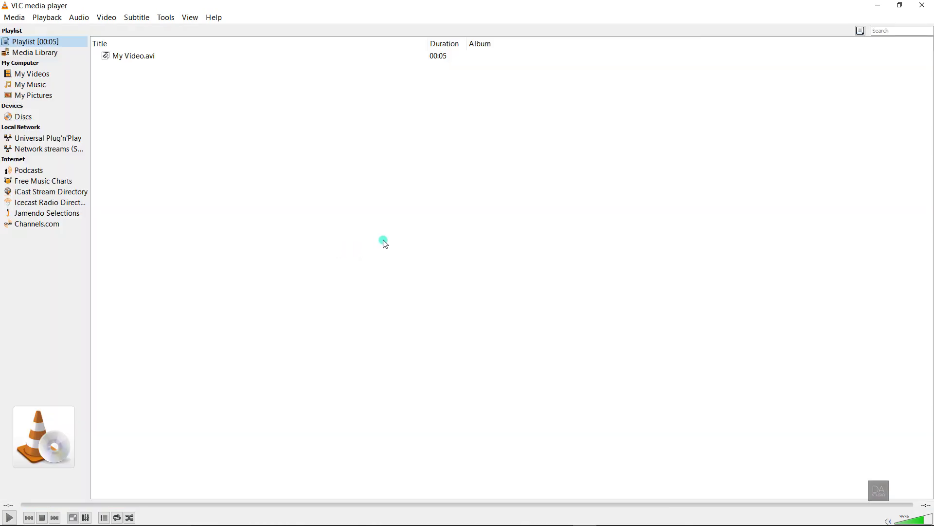
pyautogui.click(917, 5)
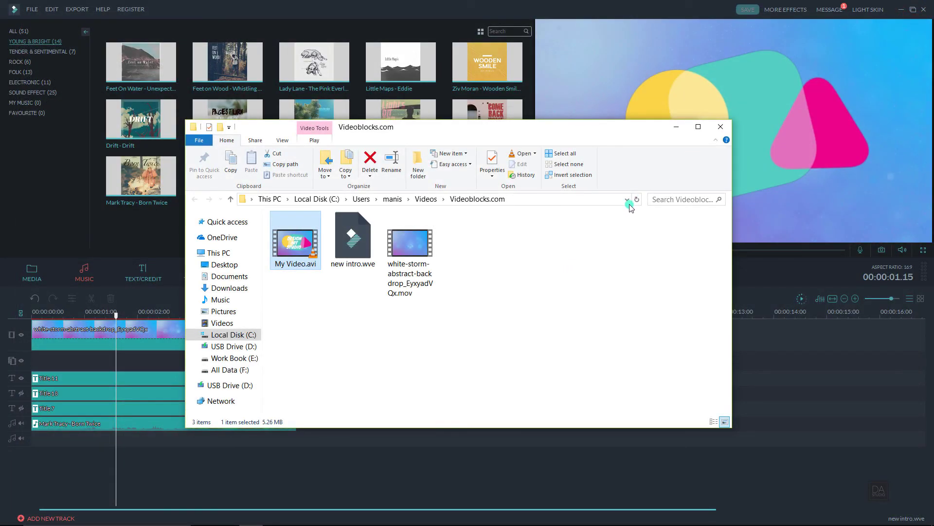
pyautogui.click(677, 127)
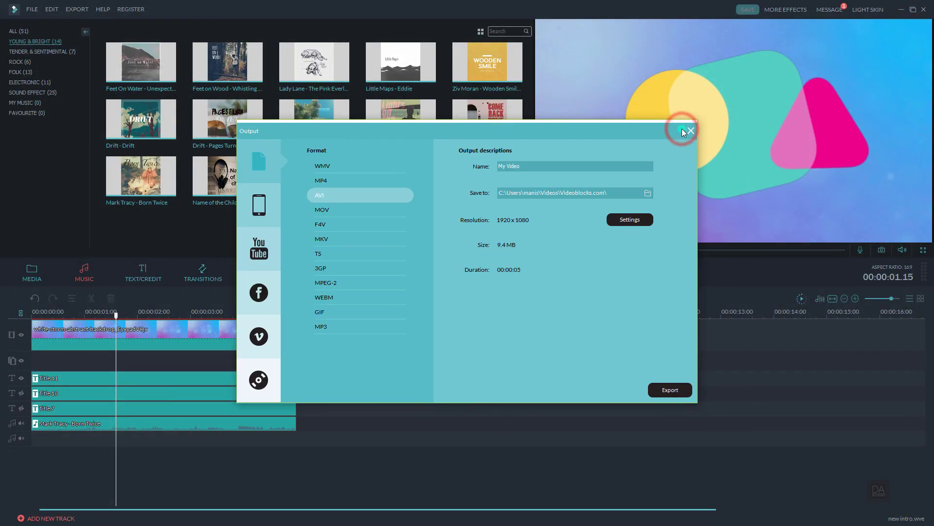
pyautogui.click(693, 132)
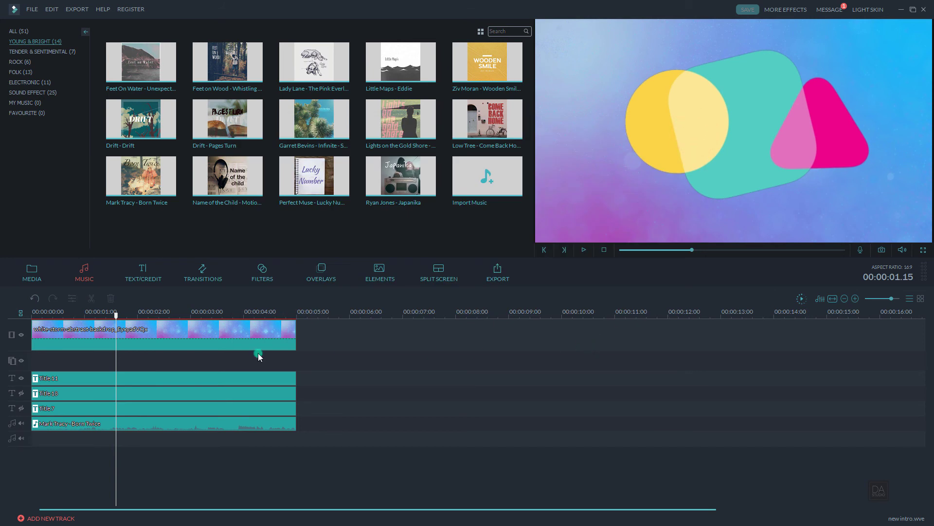
# Hide the Title 11 track, show the Title 10 track, and preview that version of the intro at 00:00:03.07
pyautogui.click(21, 379)
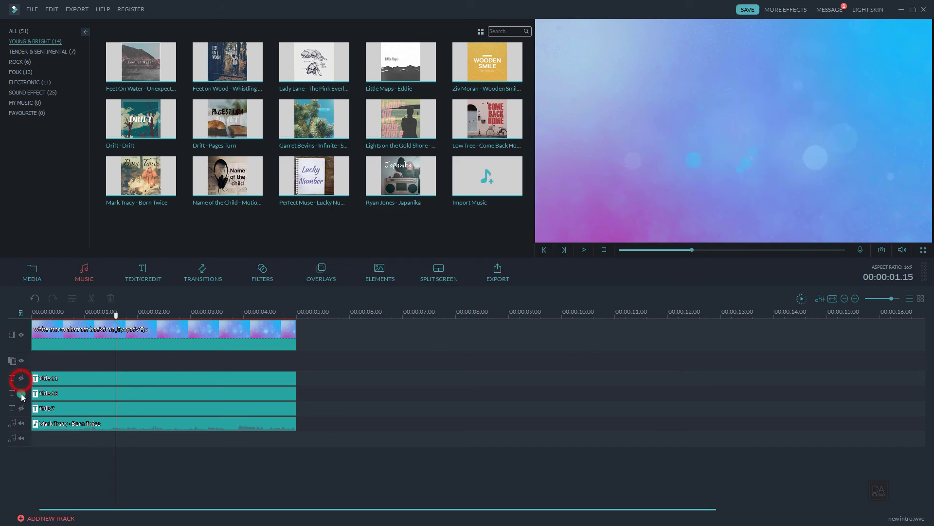
pyautogui.click(21, 393)
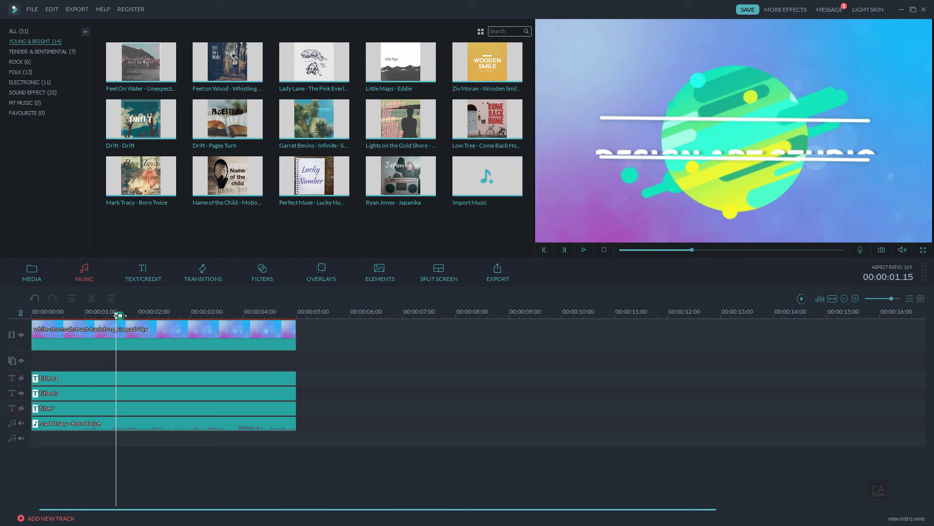
pyautogui.moveTo(116, 313); pyautogui.dragTo(210, 332)
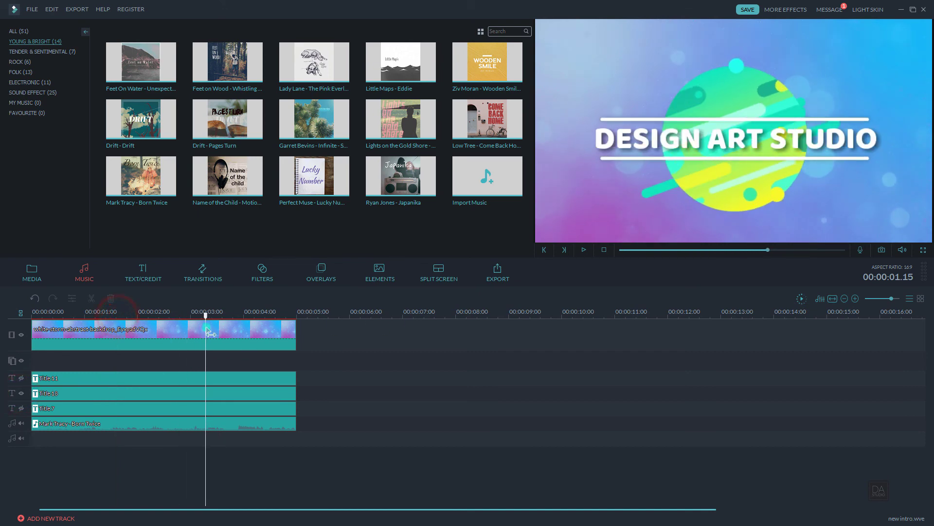
# Export the Title 10 version of the intro with the same AVI settings and open the folder containing the exported file
pyautogui.click(499, 277)
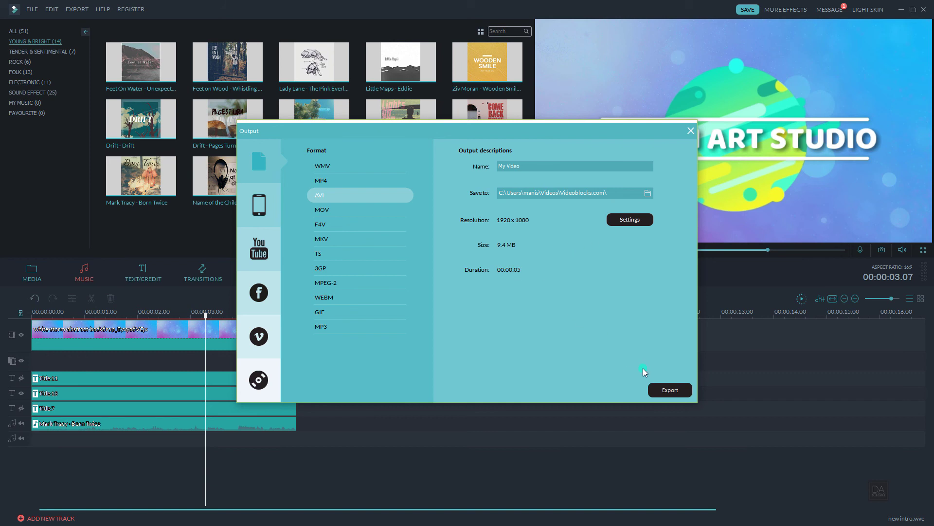
pyautogui.click(664, 395)
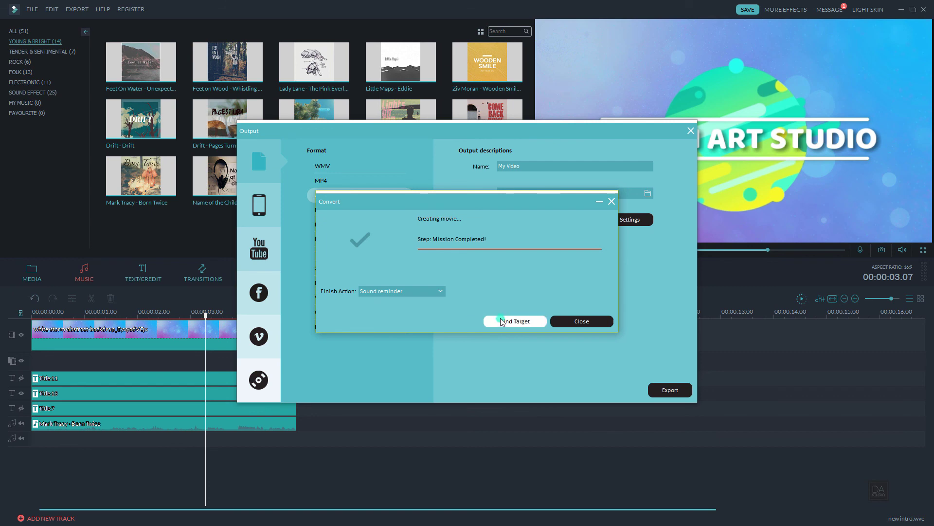
pyautogui.click(501, 321)
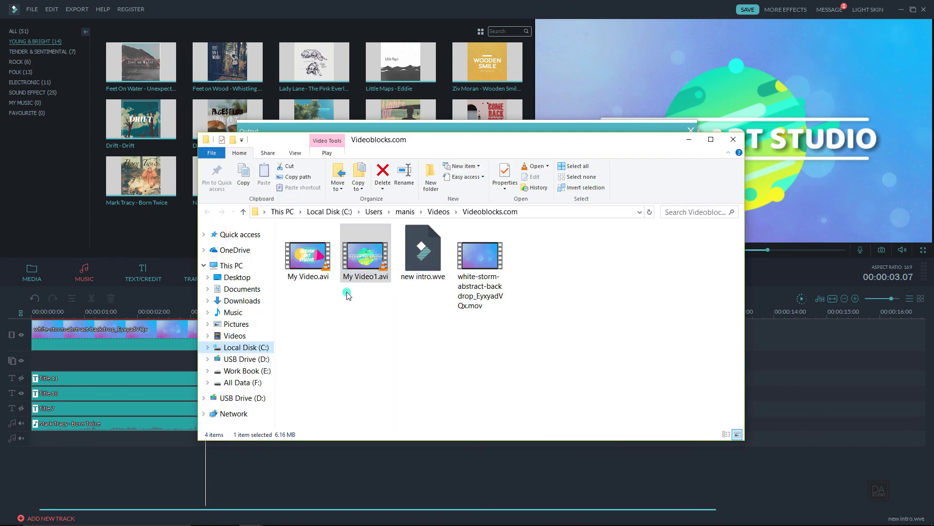
# Play the exported My Video1.avi in VLC media player, and return to the Filmora timeline with the export window closed
pyautogui.click(348, 291)
pyautogui.doubleClick(366, 263)
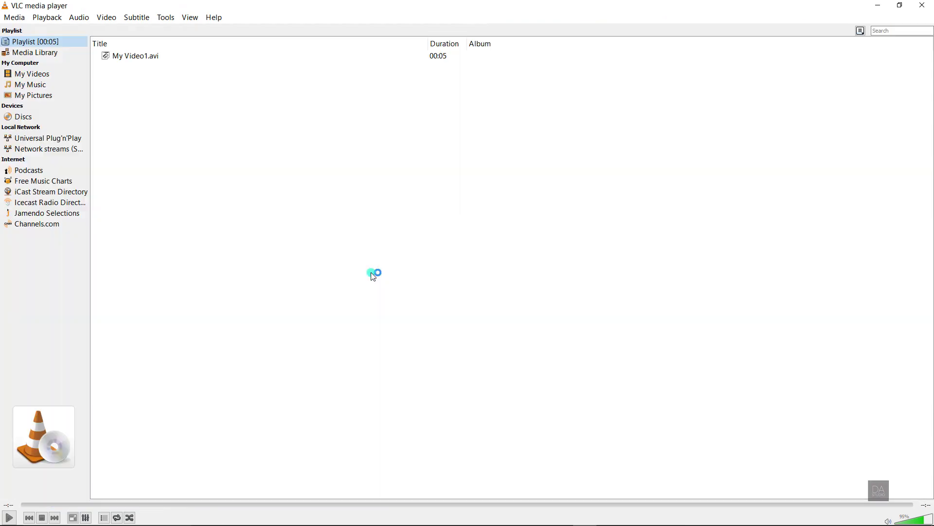
pyautogui.click(922, 5)
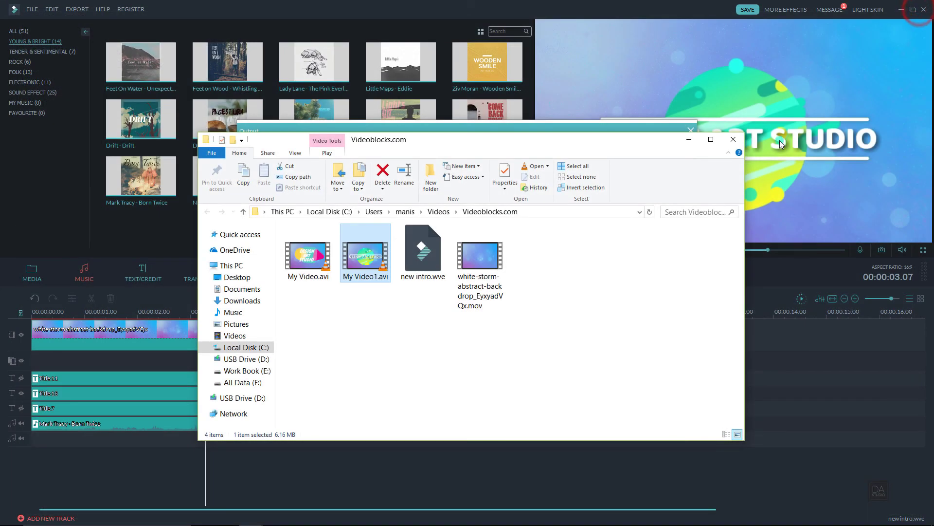
pyautogui.click(604, 317)
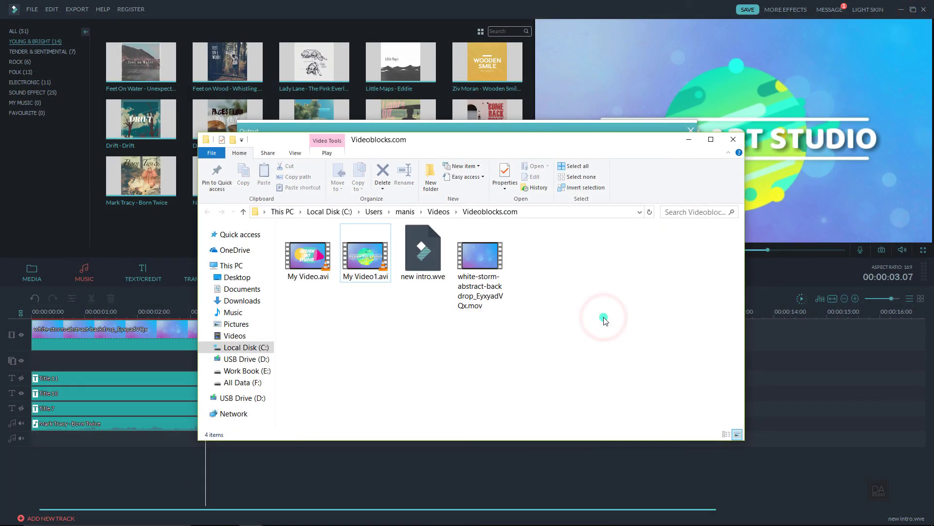
pyautogui.click(689, 139)
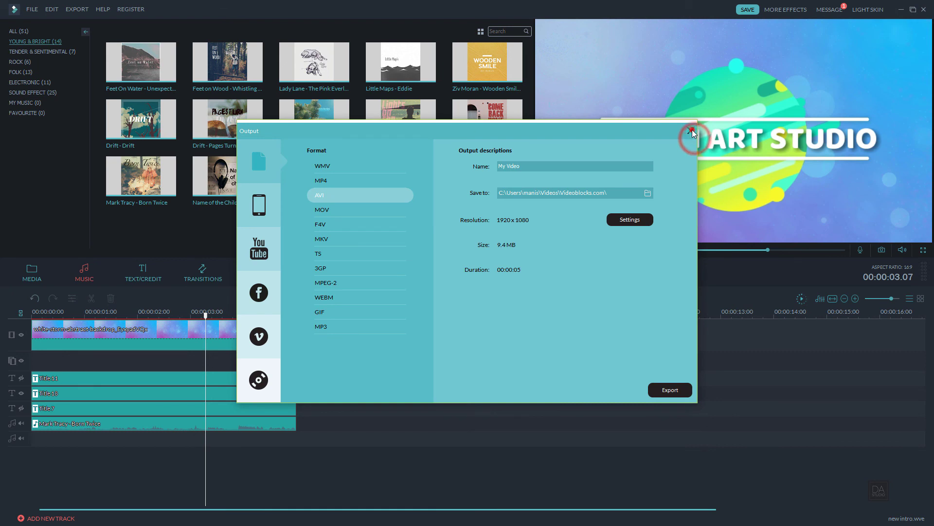
pyautogui.click(691, 129)
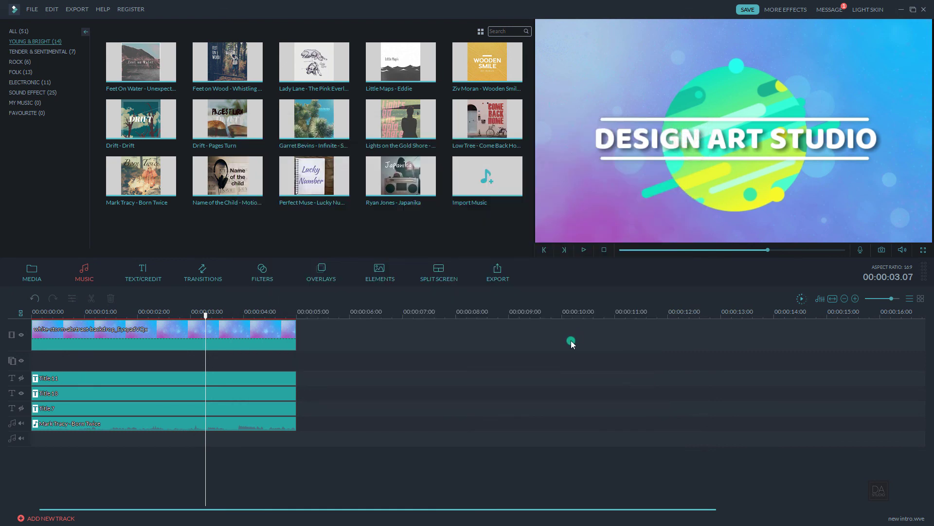